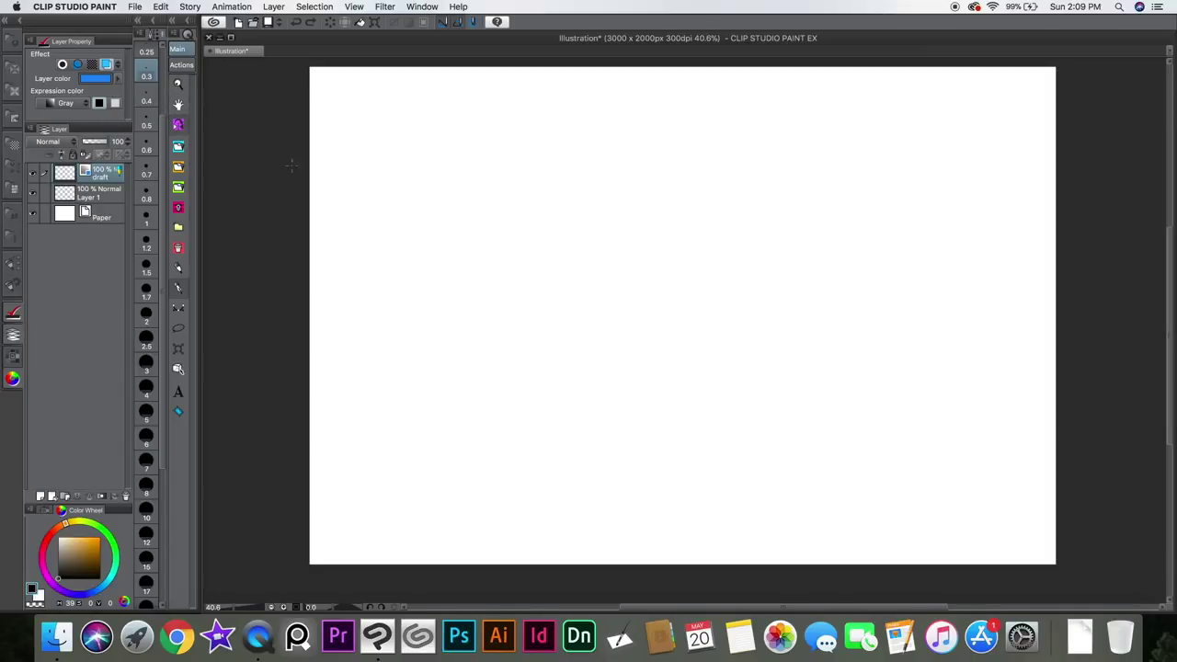
# Step: Hide the Quick Access palette and bring it back
pyautogui.click(422, 6)
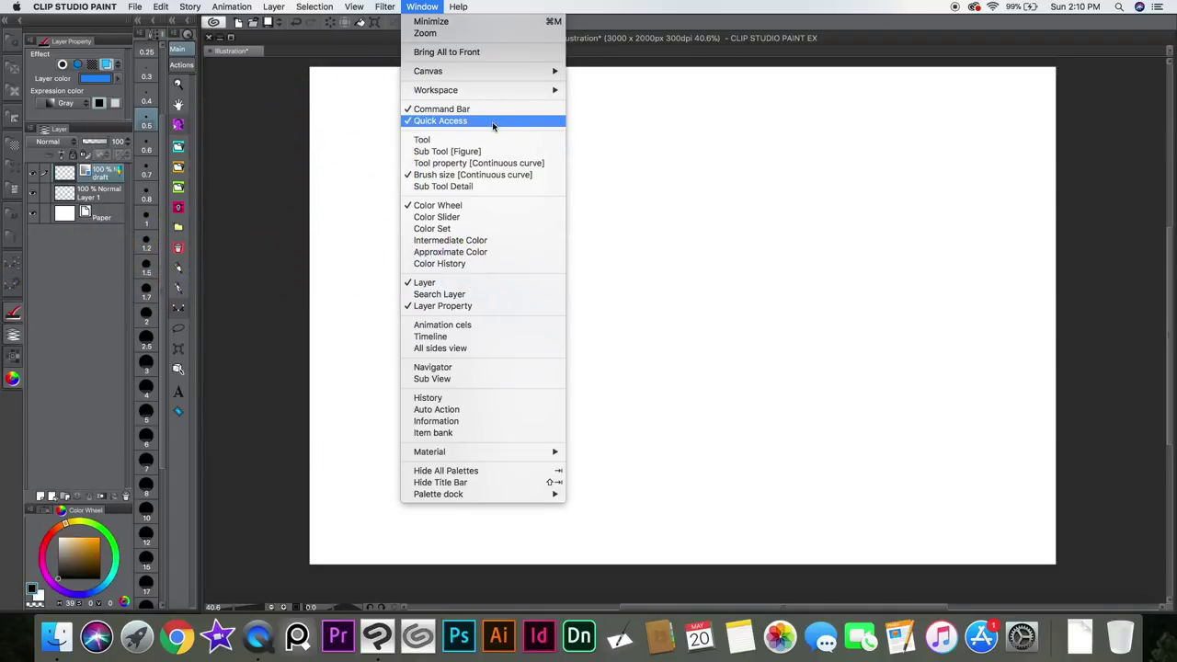
pyautogui.click(425, 122)
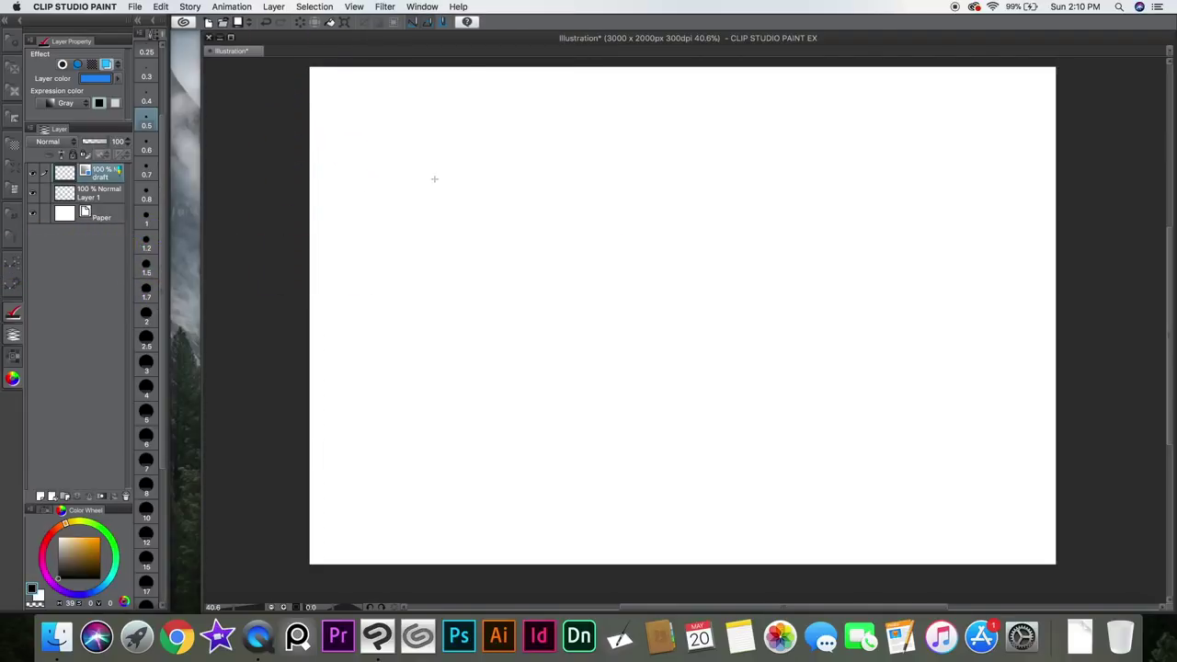
pyautogui.click(437, 8)
pyautogui.click(442, 121)
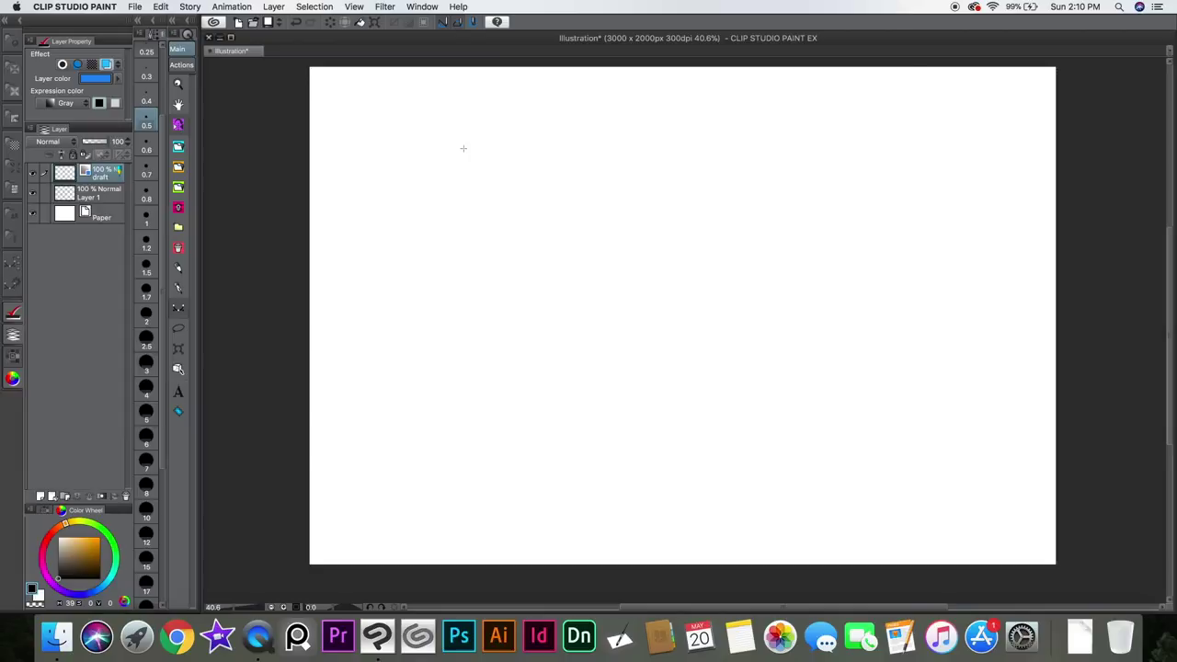
# Step: Undock the Quick Access palette so it floats over the canvas, and widen it
pyautogui.moveTo(179, 29); pyautogui.dragTo(397, 90)
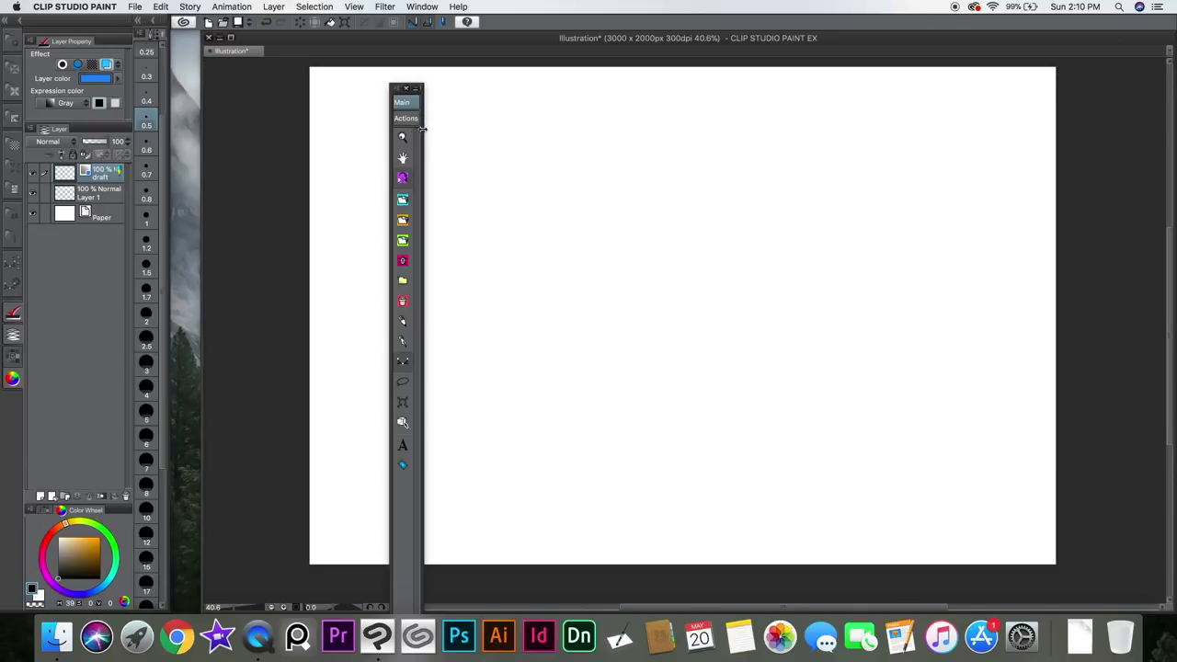
pyautogui.moveTo(422, 129); pyautogui.dragTo(563, 123)
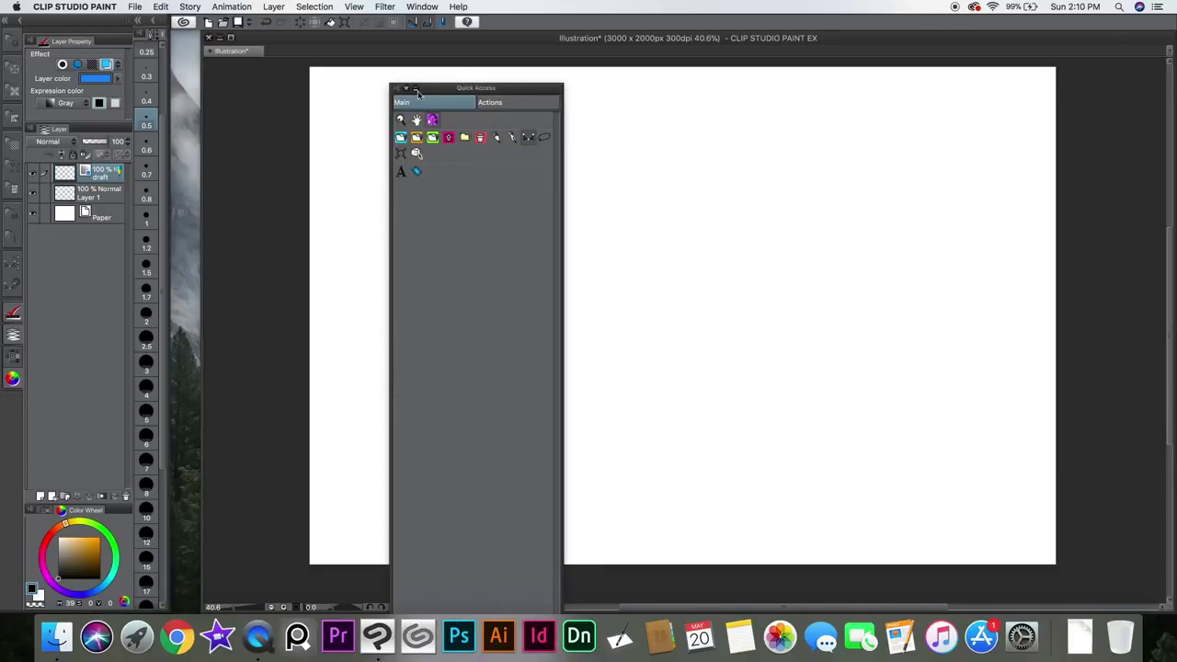
# Step: Try the Tile 8 Columns display, settle on Tile medium for the Quick Access palette, and narrow the palette to a single column
pyautogui.click(398, 89)
pyautogui.moveTo(476, 199)
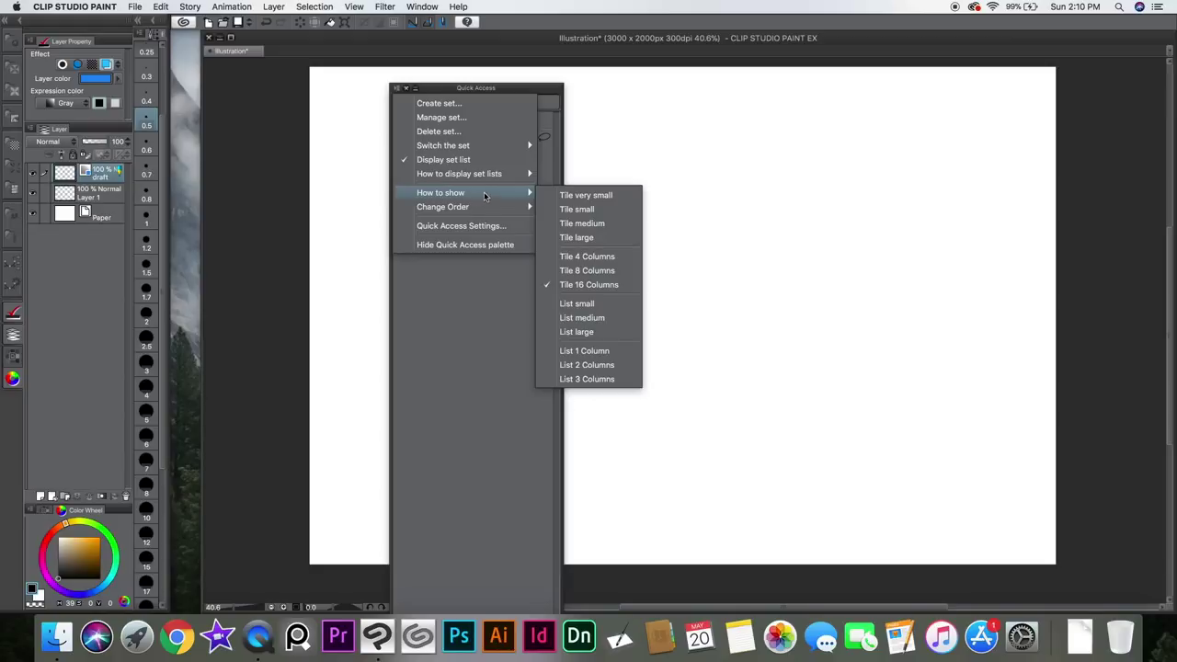
pyautogui.click(611, 273)
pyautogui.click(398, 88)
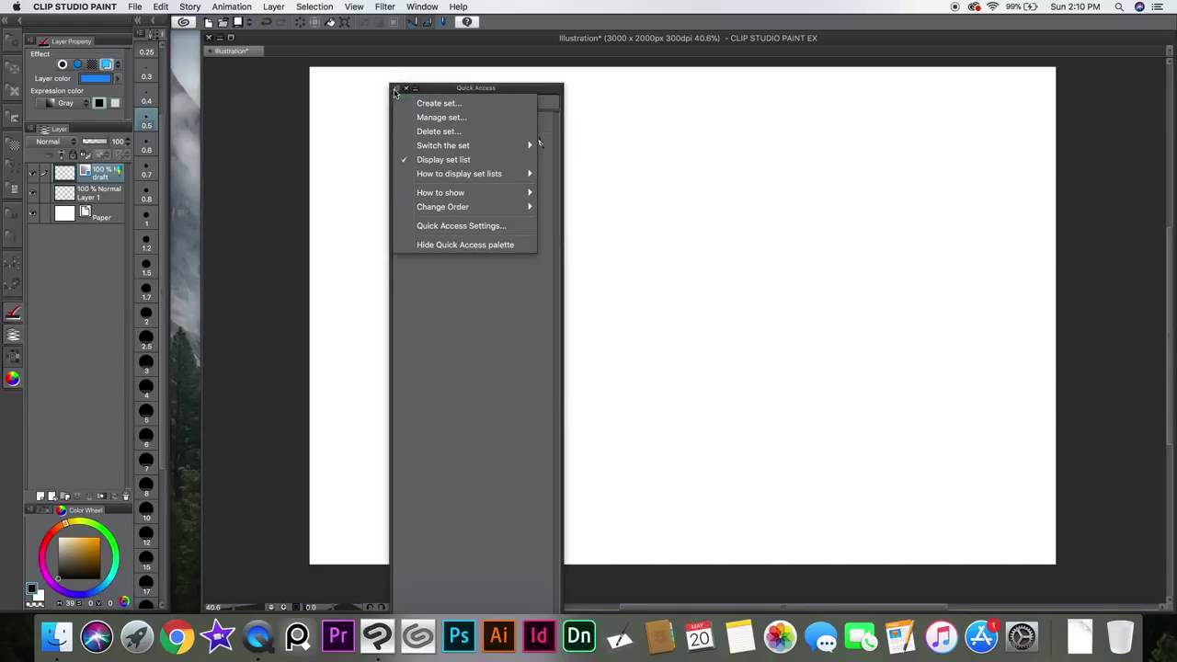
pyautogui.moveTo(535, 198)
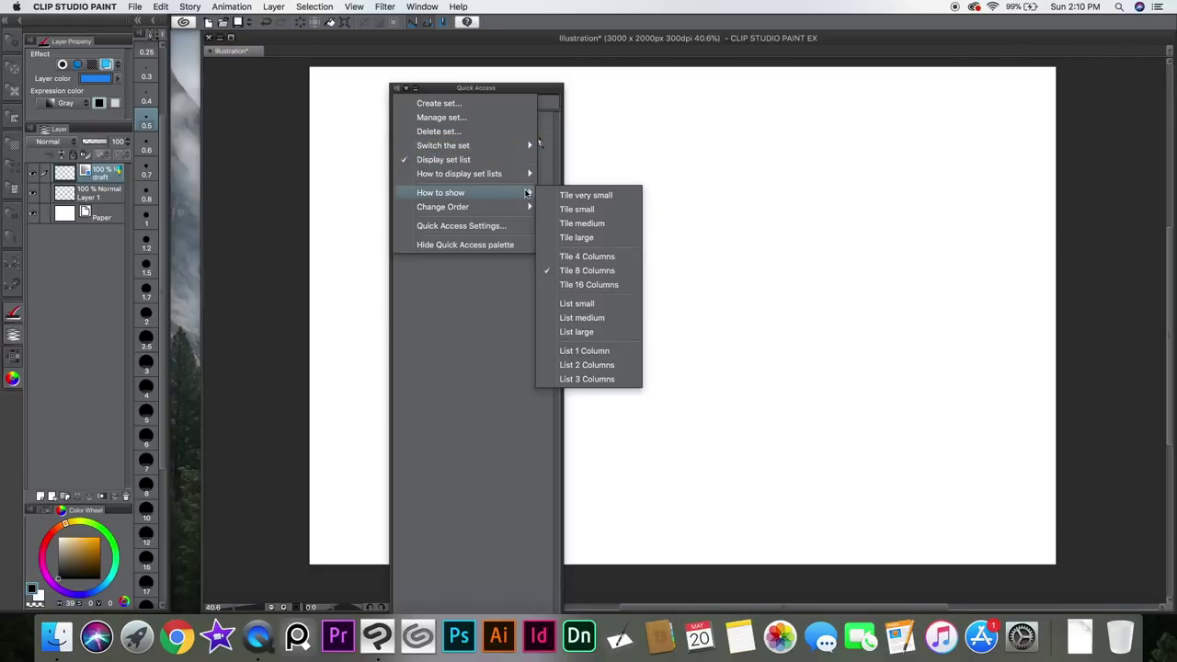
pyautogui.click(600, 222)
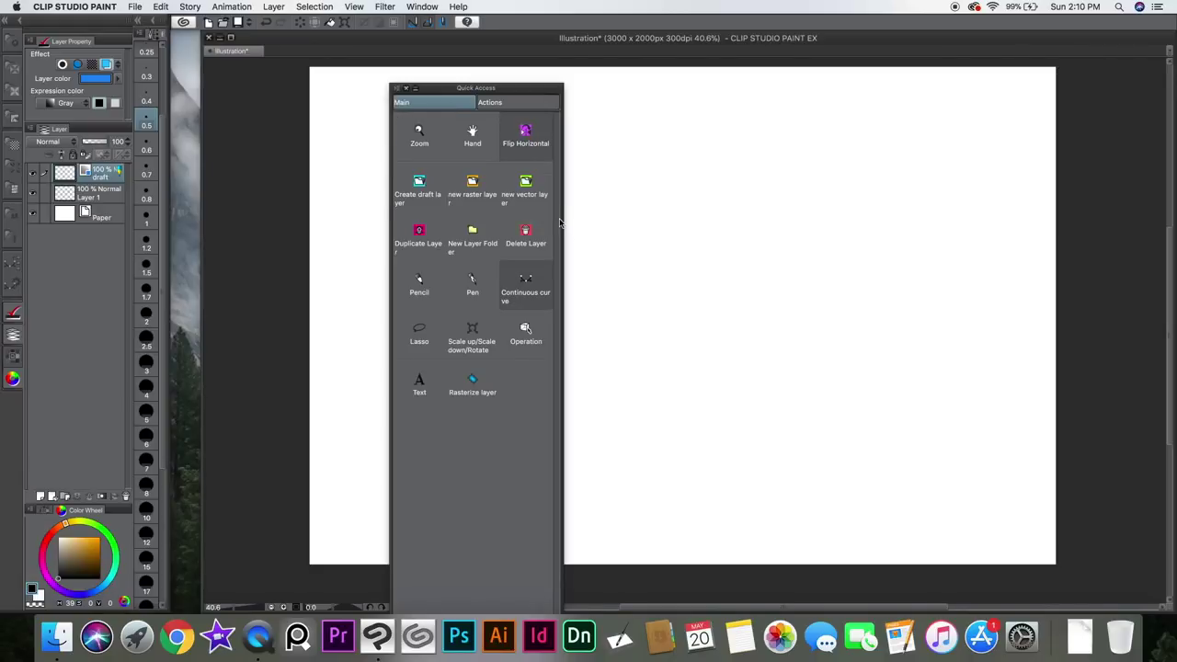
pyautogui.moveTo(565, 219); pyautogui.dragTo(460, 250)
pyautogui.moveTo(452, 87); pyautogui.dragTo(441, 61)
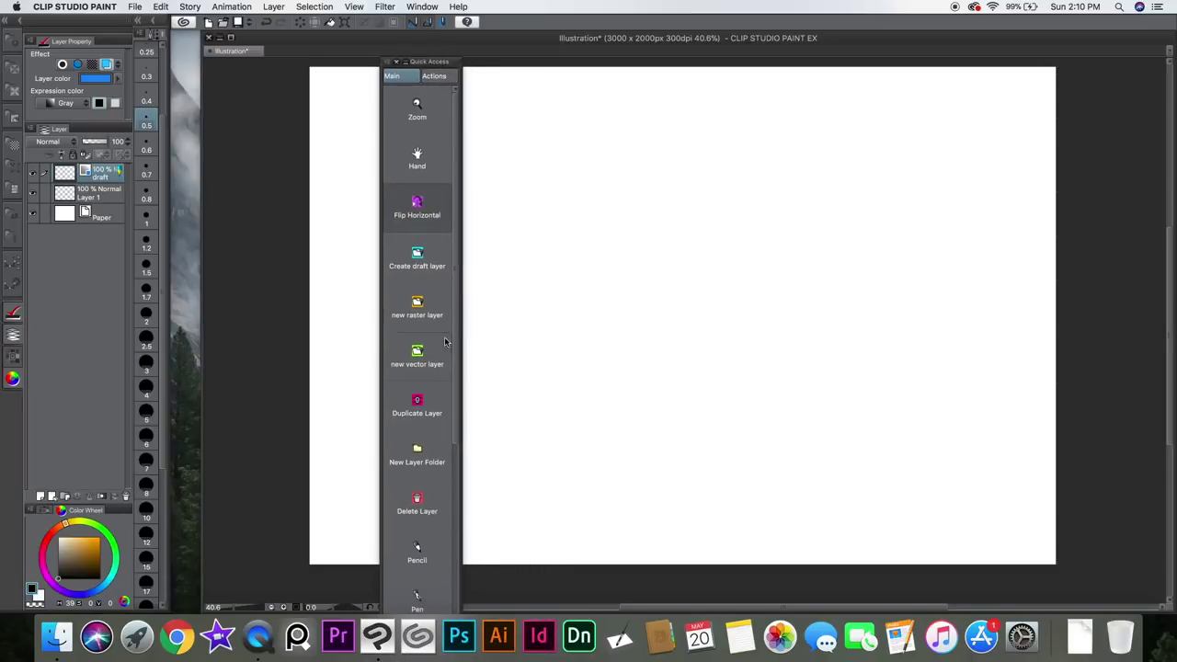
# Step: Create an additional Quick Access set with the default name and move the floating palette up to the canvas window's title bar
pyautogui.click(437, 78)
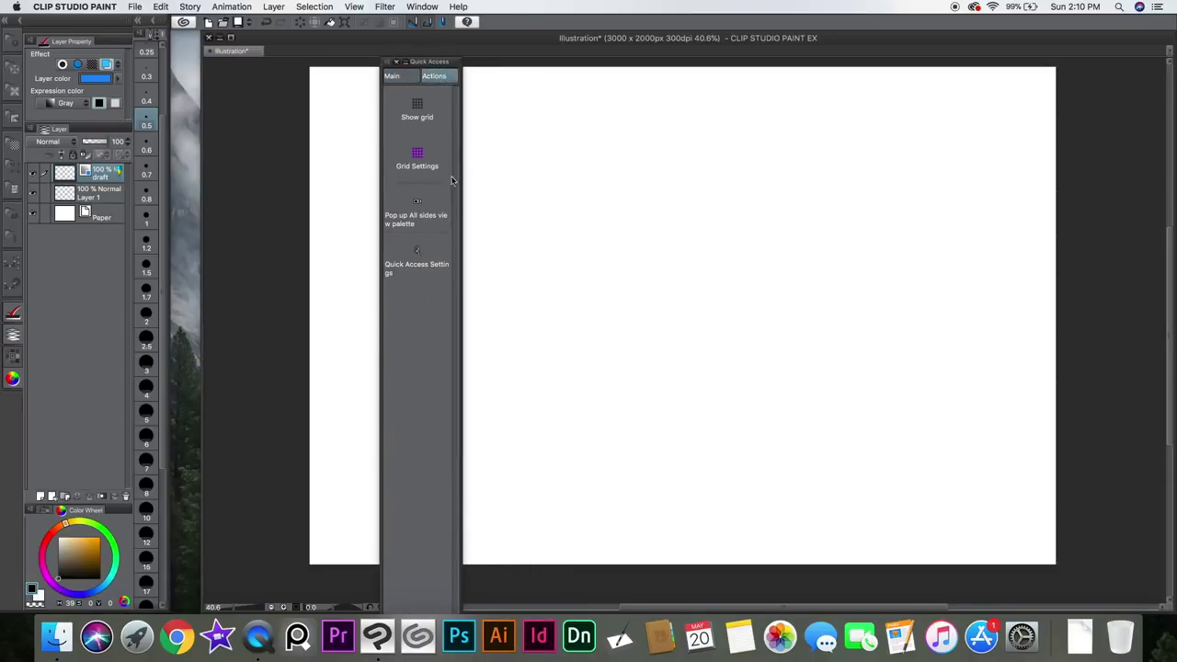
pyautogui.click(389, 63)
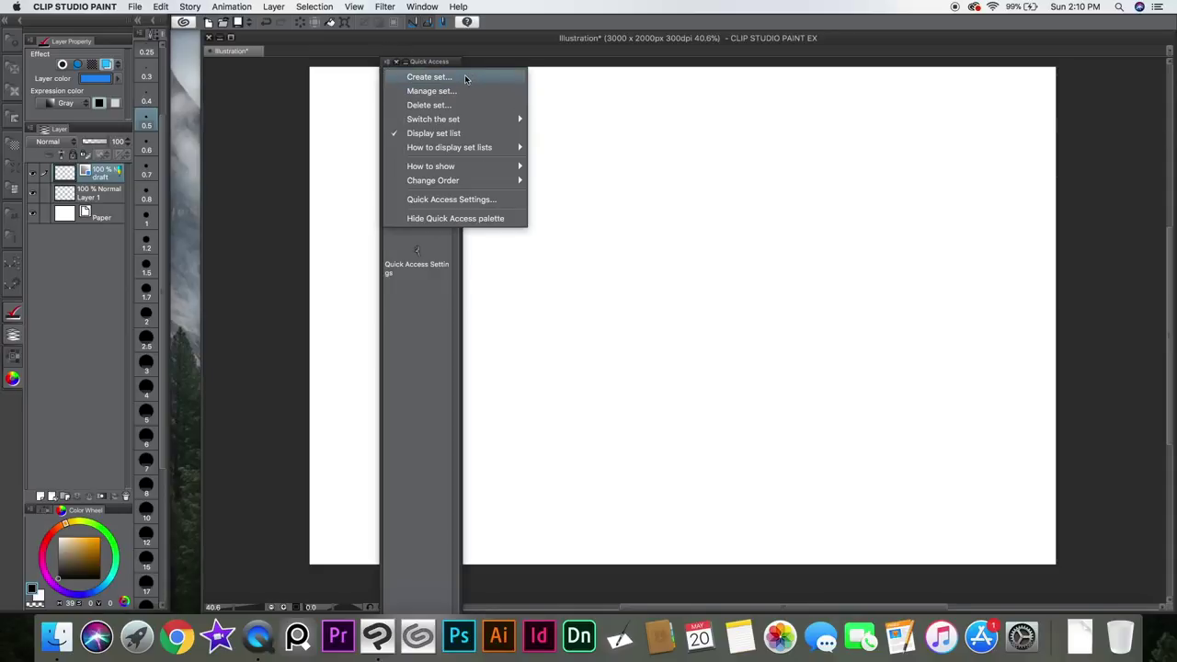
pyautogui.click(463, 78)
pyautogui.click(555, 263)
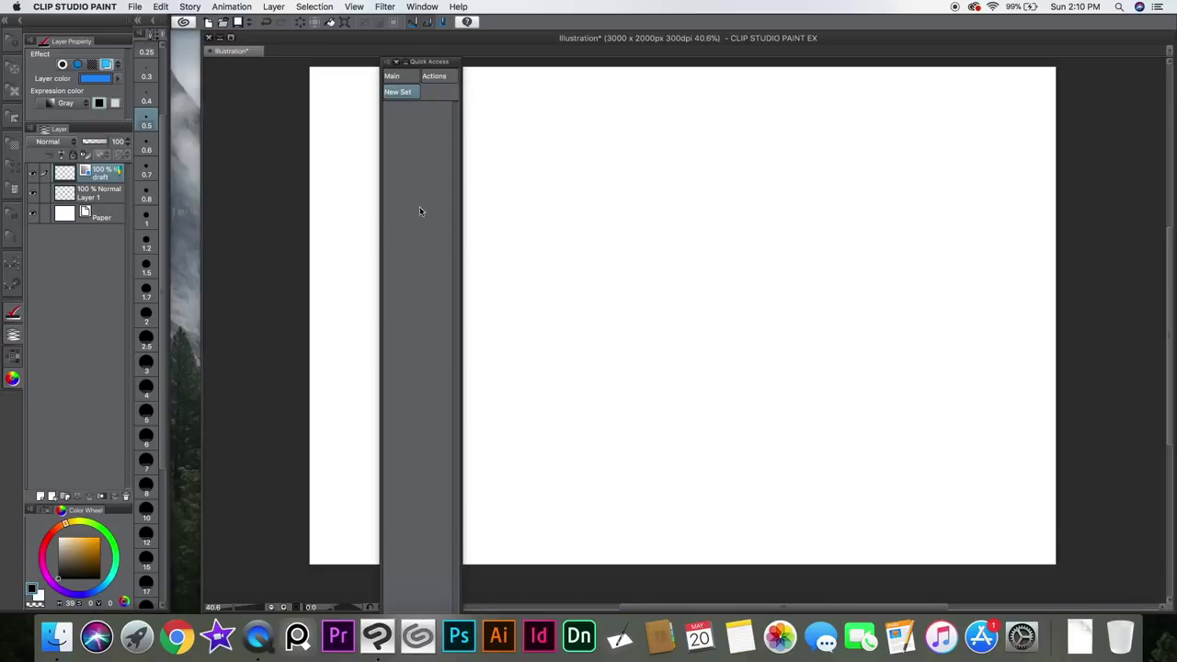
pyautogui.moveTo(411, 60); pyautogui.dragTo(389, 36)
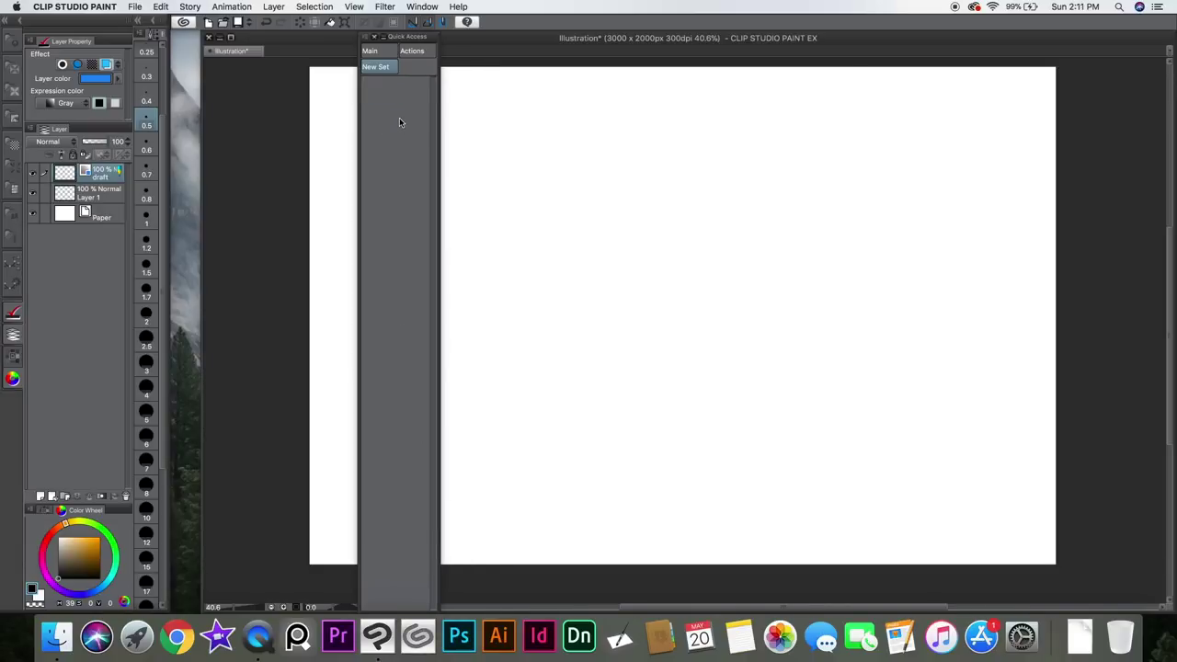
# Step: From the Main set, sketch a rough head on the draft layer with the Pencil, including a cranium oval, curved centre line, jaw and eyes
pyautogui.click(373, 53)
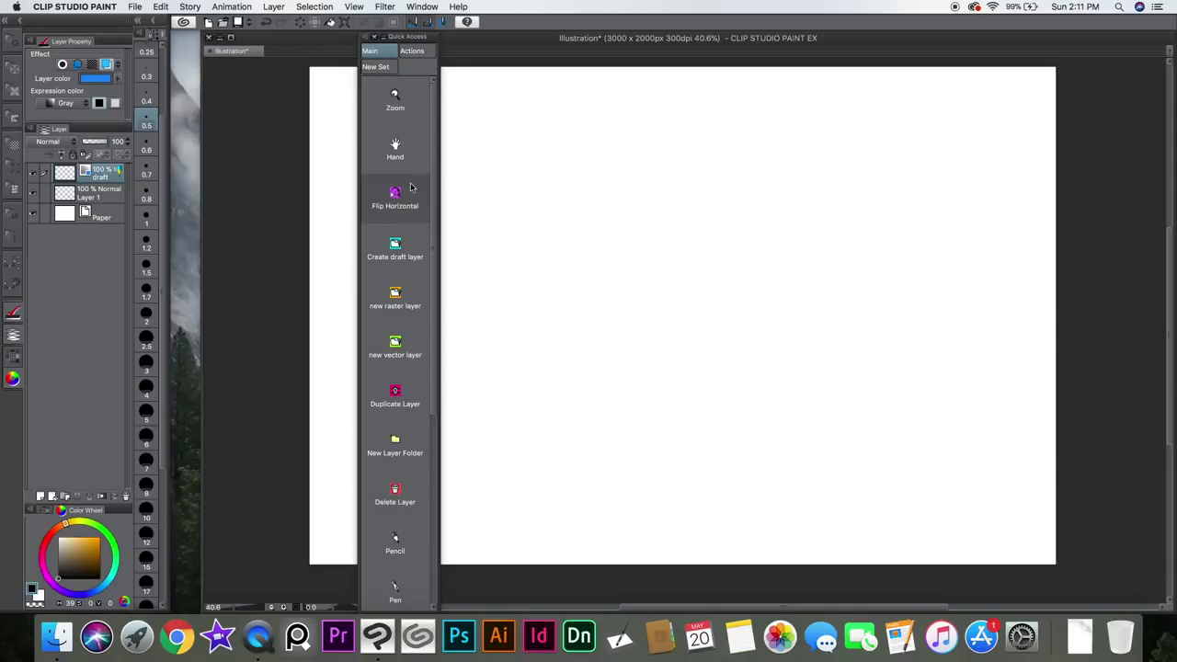
pyautogui.press('p')
pyautogui.moveTo(699, 173)
pyautogui.mouseDown()
pyautogui.moveTo(717, 182)
pyautogui.moveTo(723, 263)
pyautogui.moveTo(699, 354)
pyautogui.mouseUp()
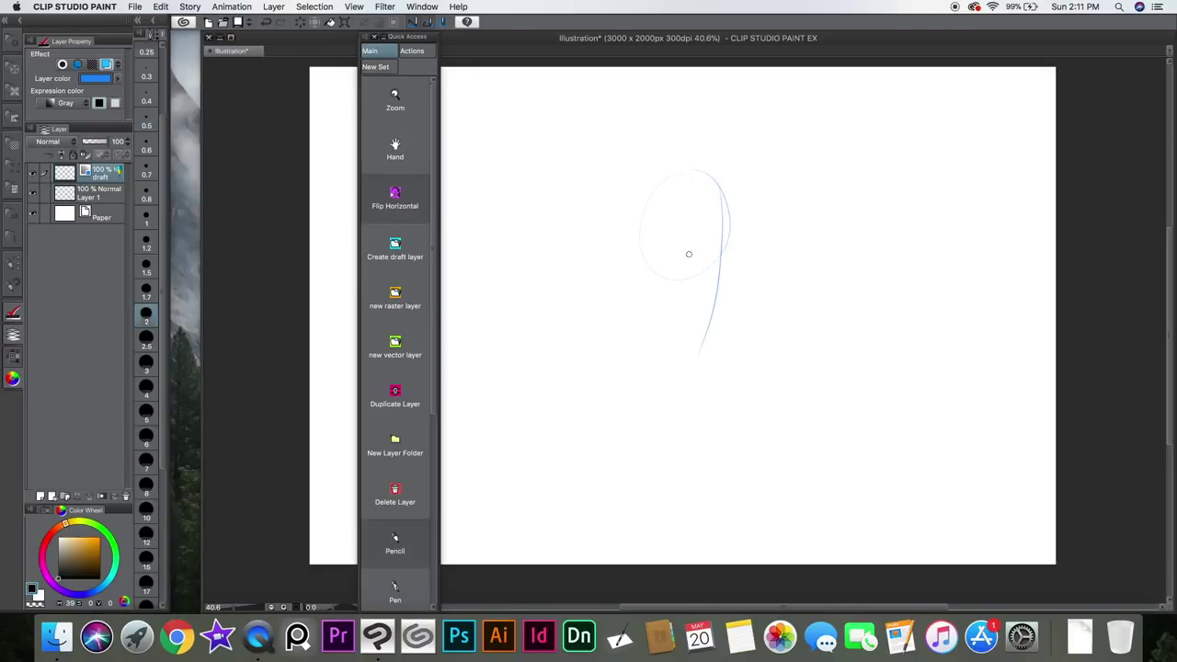
pyautogui.moveTo(660, 302)
pyautogui.mouseDown()
pyautogui.moveTo(754, 238)
pyautogui.moveTo(743, 197)
pyautogui.mouseUp()
# Step: Flip the canvas horizontally several times with the Main set's Flip Horizontal command, leaving the head sketch mirrored
pyautogui.click(394, 198)
pyautogui.click(373, 224)
pyautogui.click(375, 223)
pyautogui.click(390, 205)
pyautogui.click(387, 219)
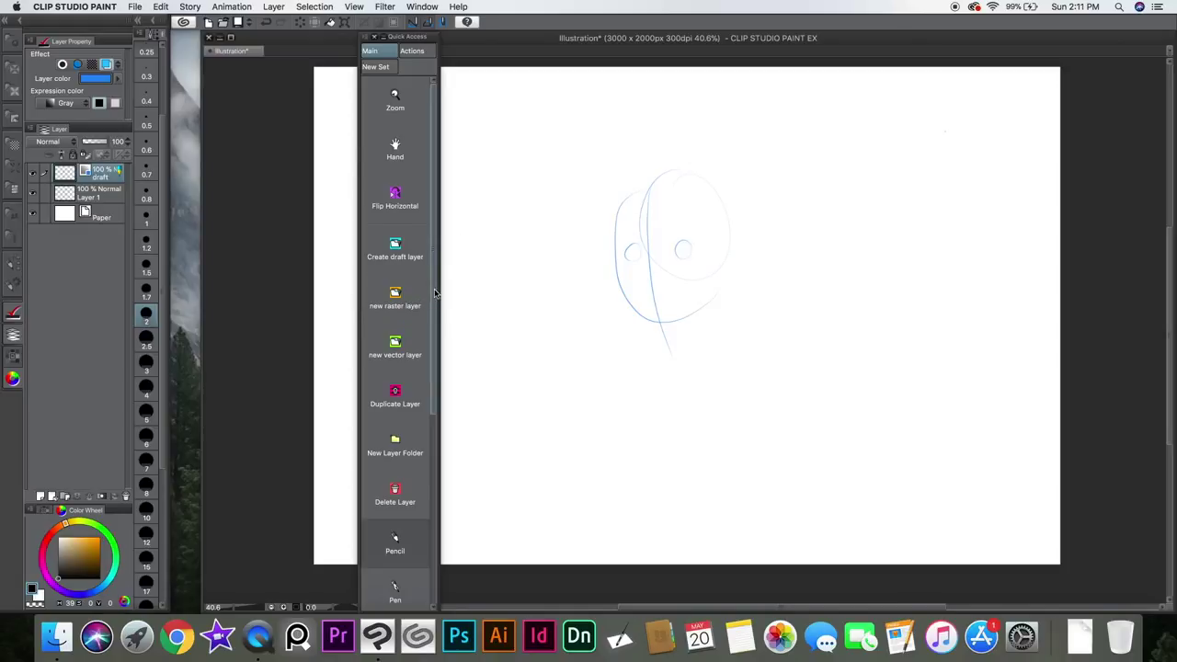
# Step: Duplicate the draft layer from the Main set and check the layer commands available for the copy
pyautogui.scroll(-3, 434, 346)
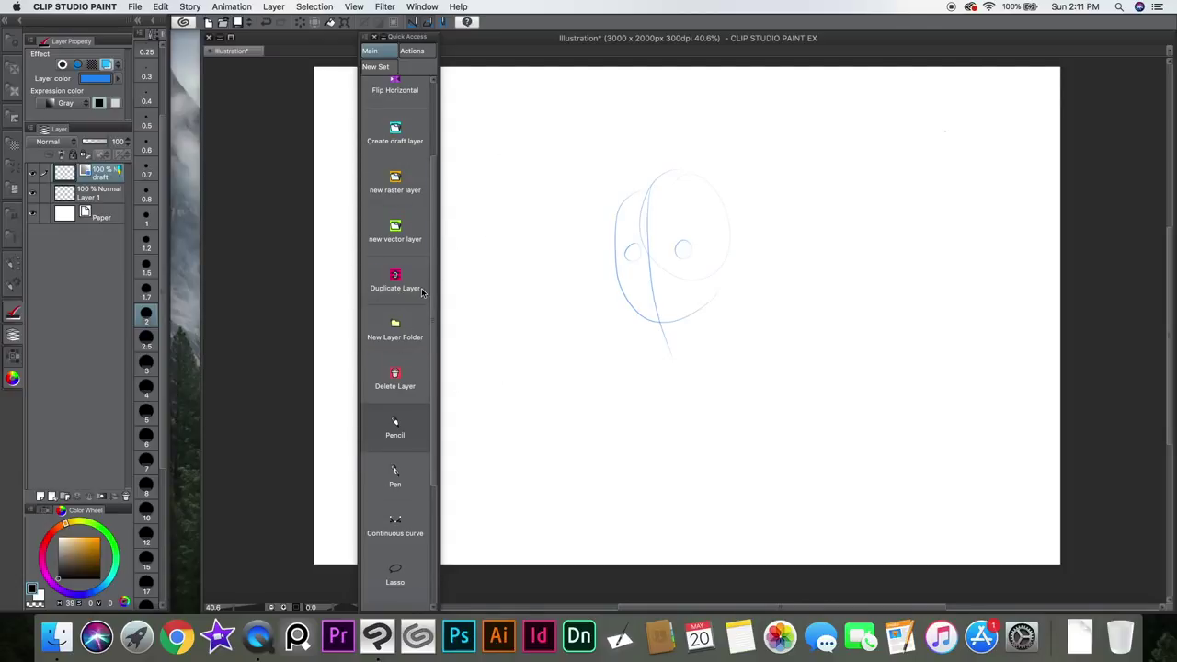
pyautogui.click(391, 288)
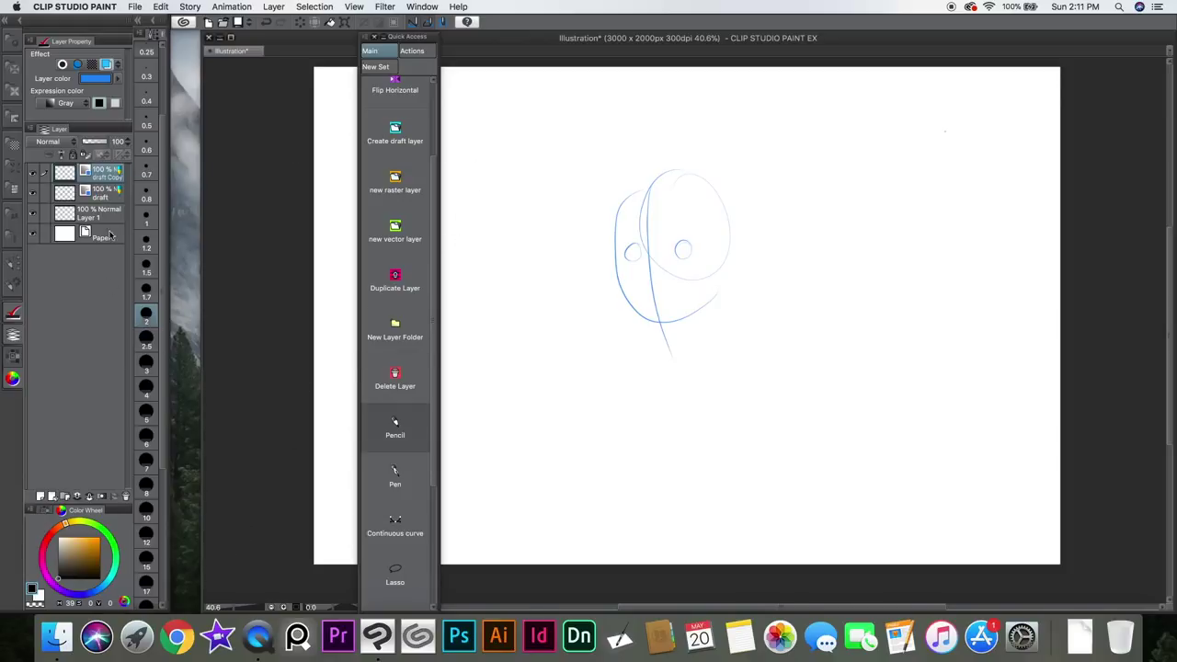
pyautogui.rightClick(104, 171)
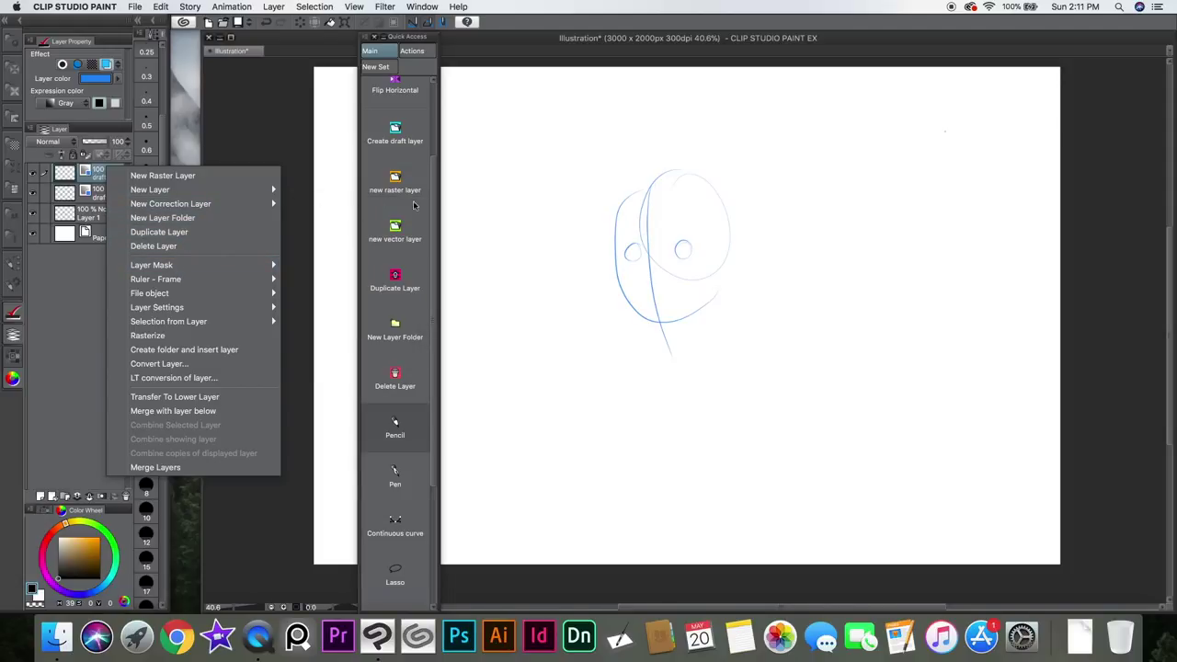
pyautogui.click(534, 208)
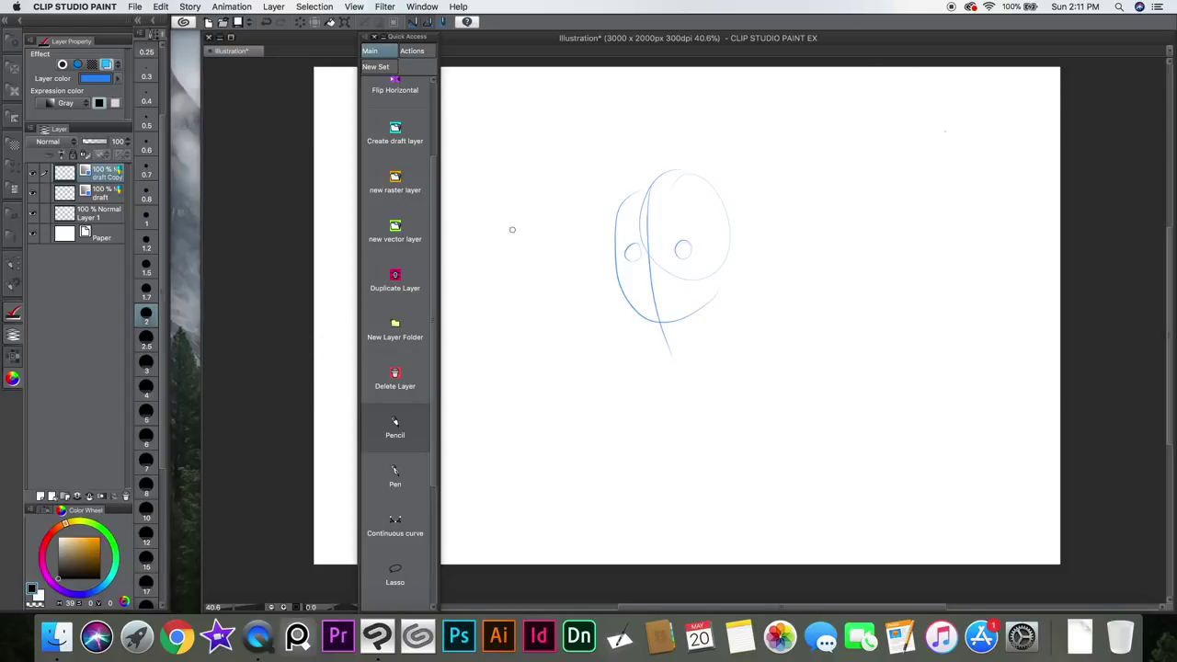
pyautogui.scroll(-3, 433, 321)
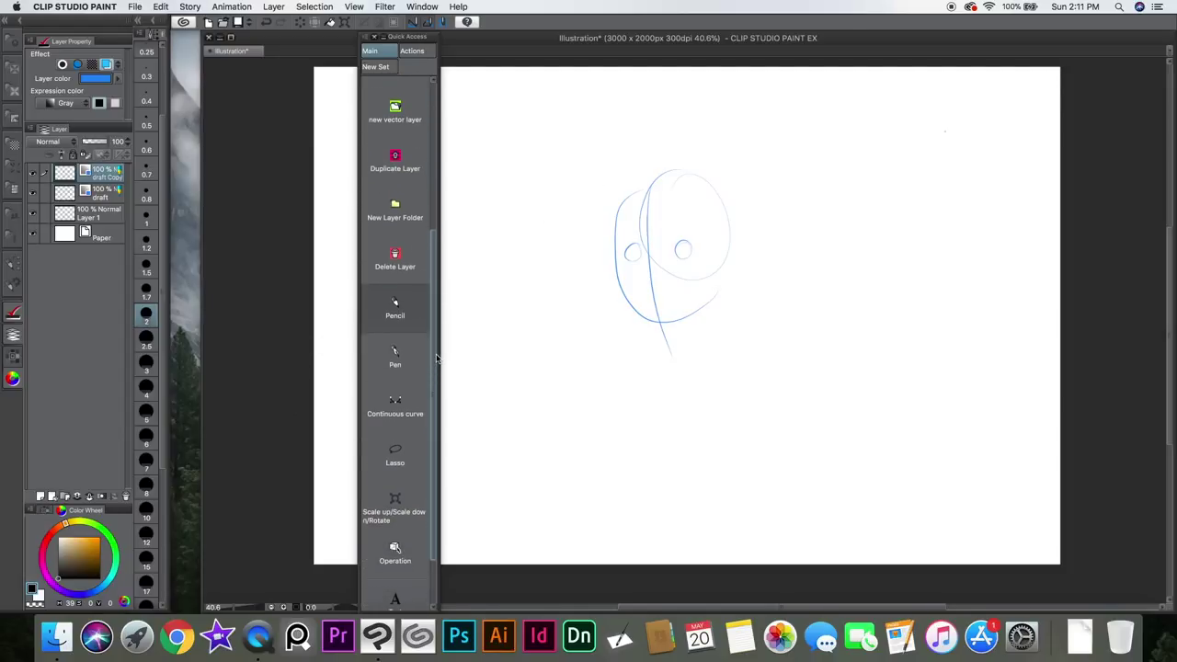
pyautogui.scroll(-1, 435, 352)
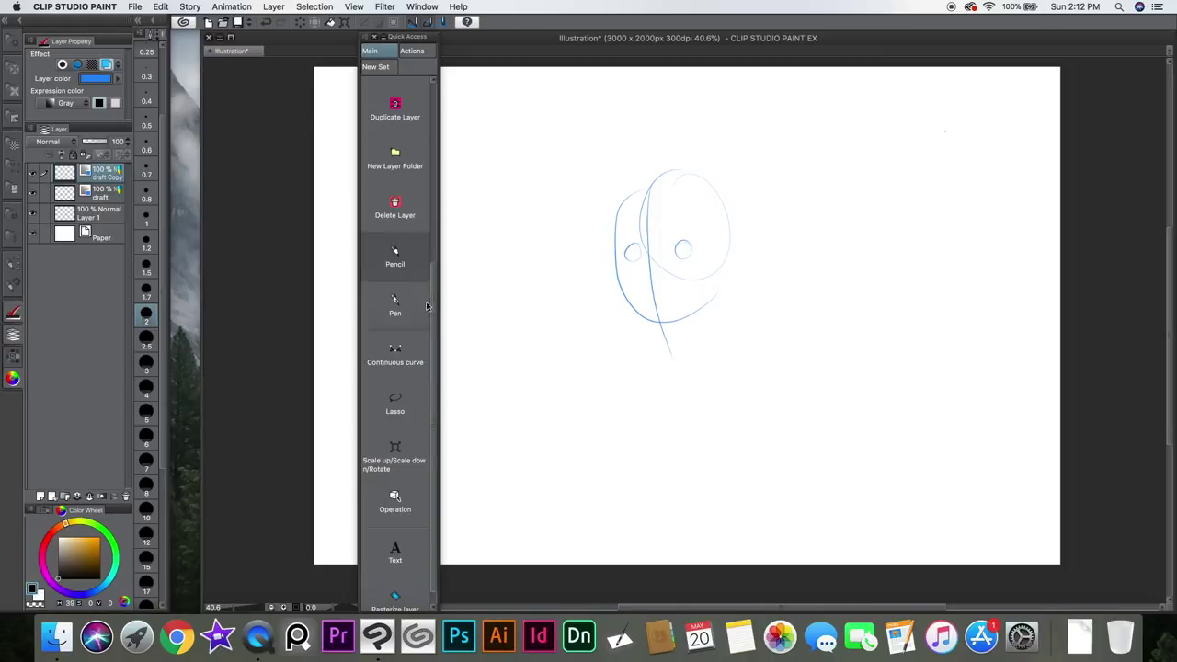
pyautogui.scroll(1, 435, 292)
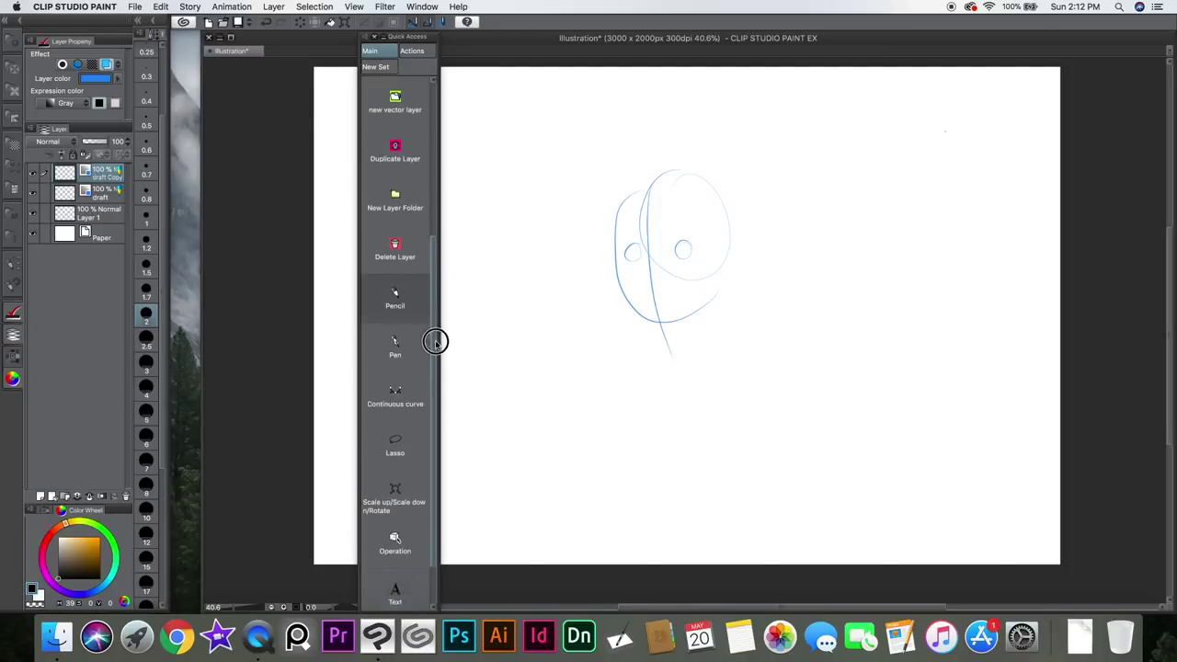
pyautogui.scroll(-1, 434, 368)
# Step: Narrow the Quick Access palette and add the Timeline pop-up palette command to New Set through the Quick Access Settings
pyautogui.moveTo(434, 384); pyautogui.dragTo(384, 145)
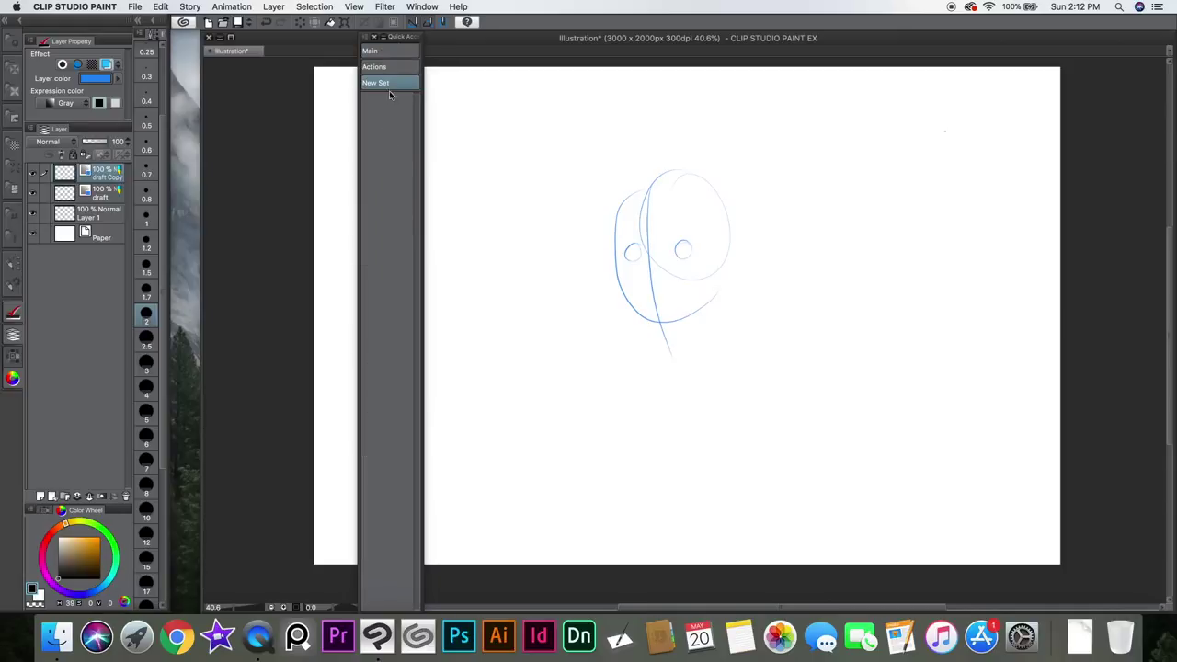
pyautogui.rightClick(386, 143)
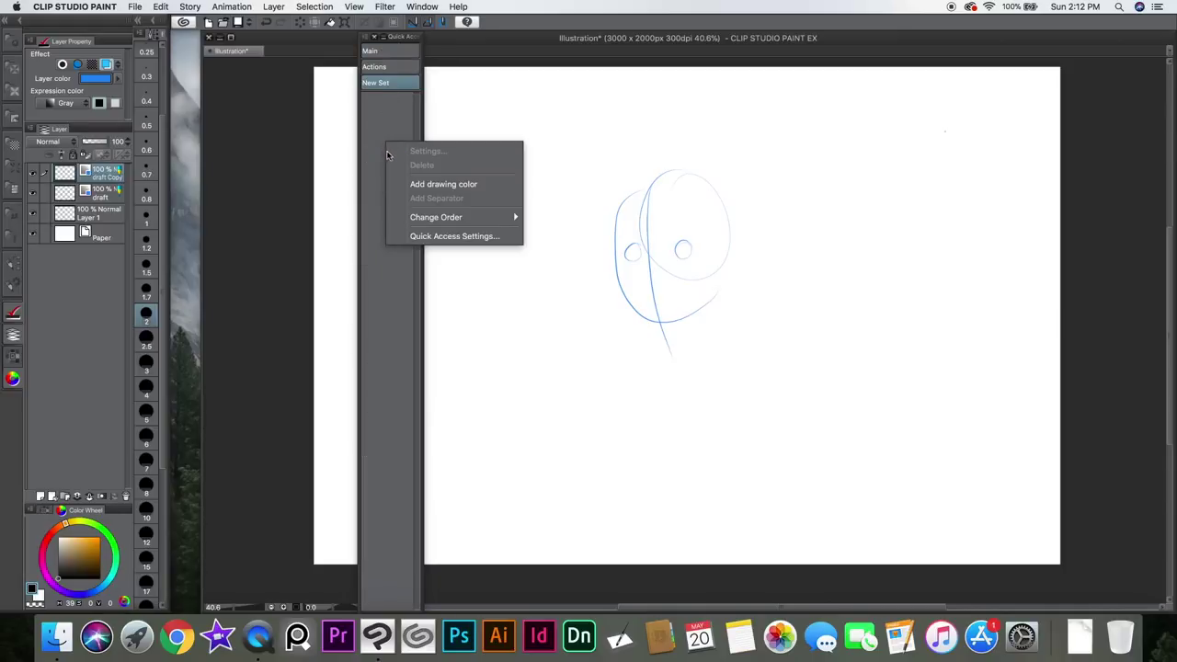
pyautogui.click(473, 237)
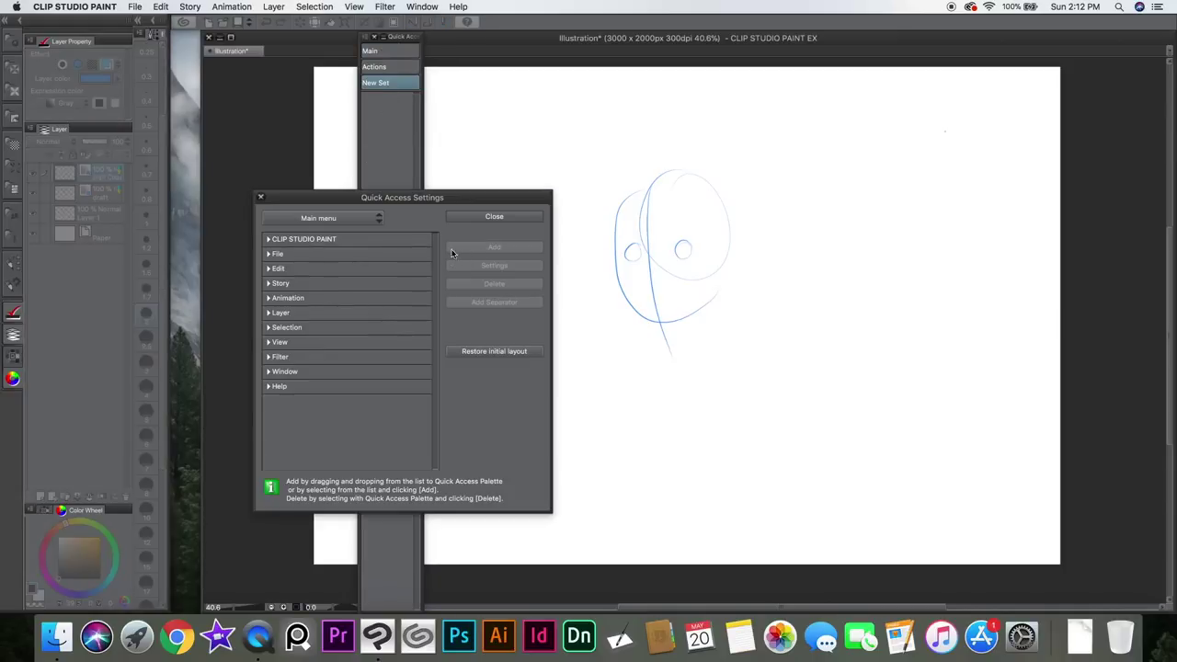
pyautogui.click(372, 218)
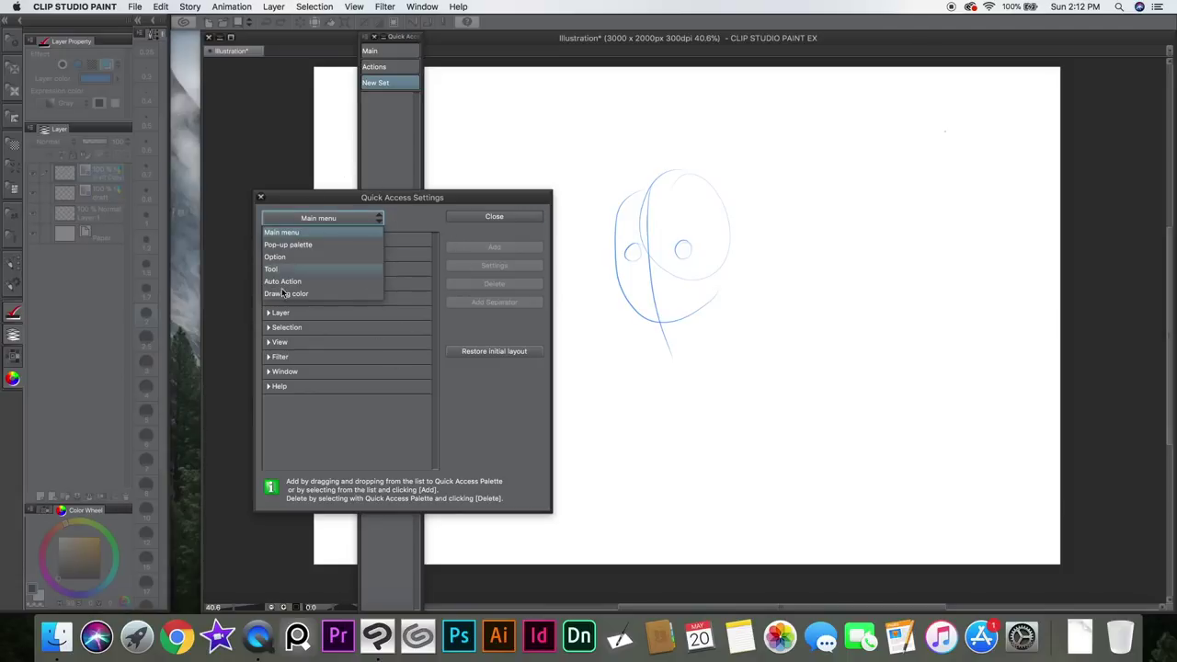
pyautogui.click(288, 244)
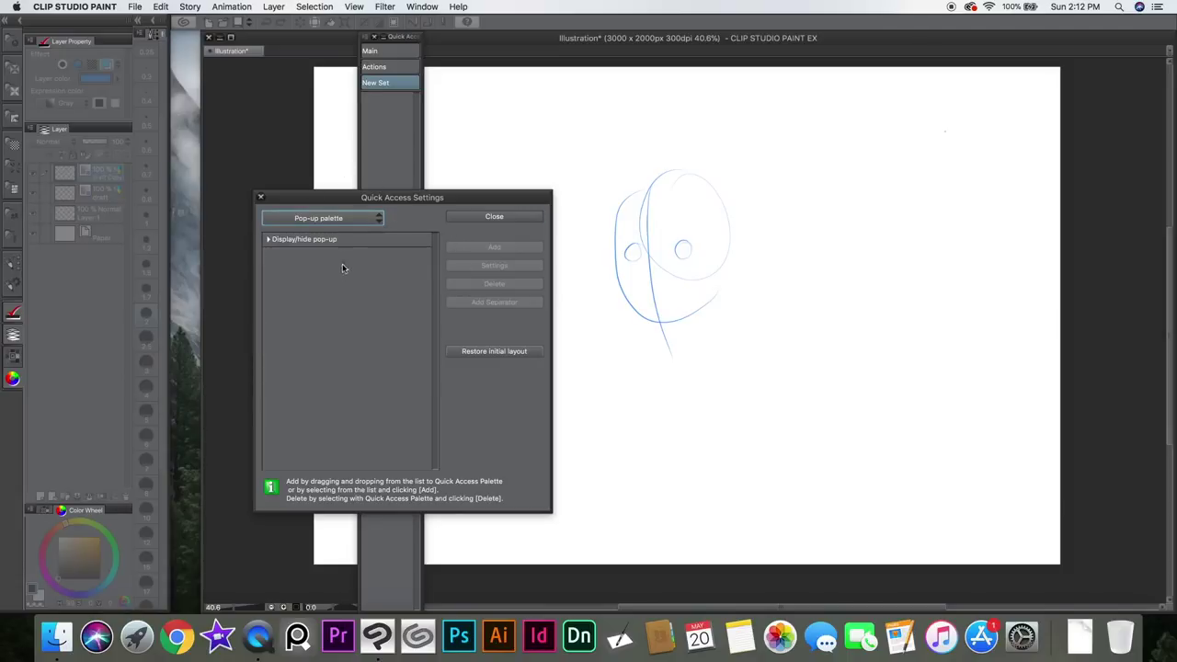
pyautogui.click(267, 239)
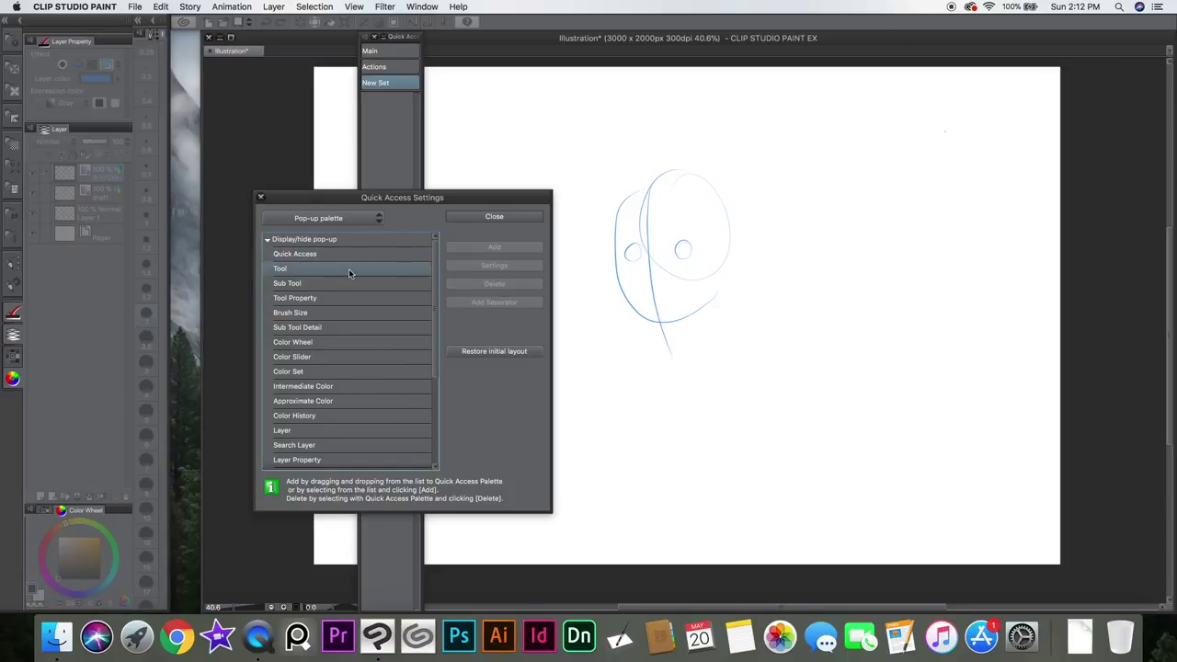
pyautogui.scroll(-2, 368, 294)
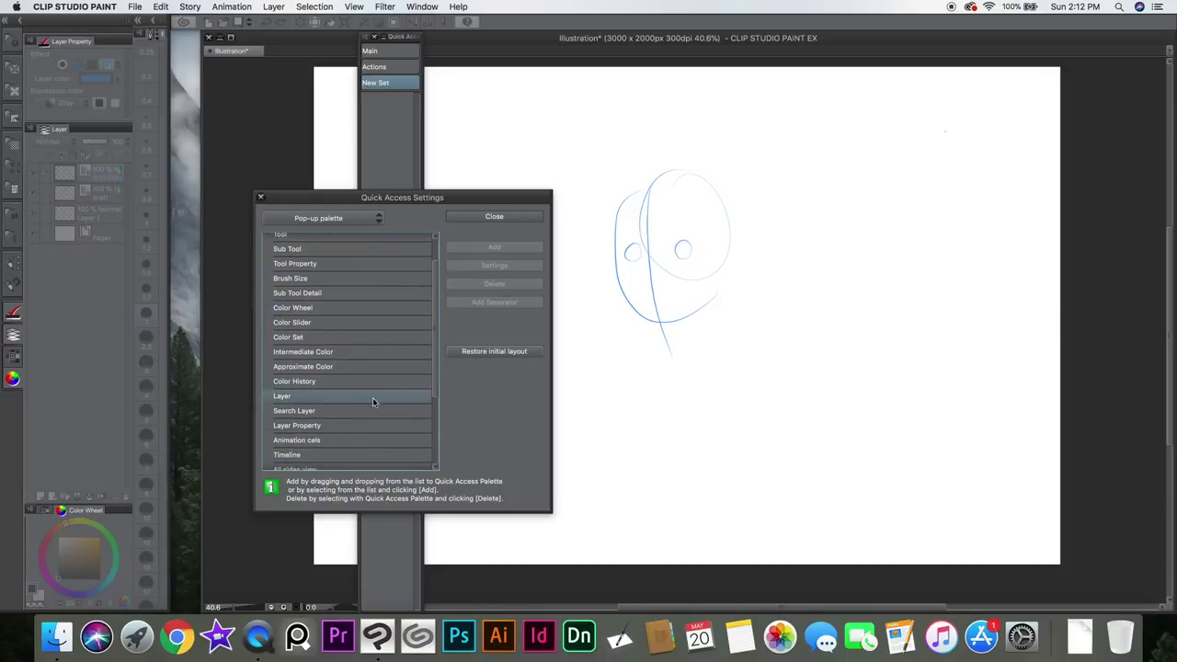
pyautogui.scroll(-3, 435, 376)
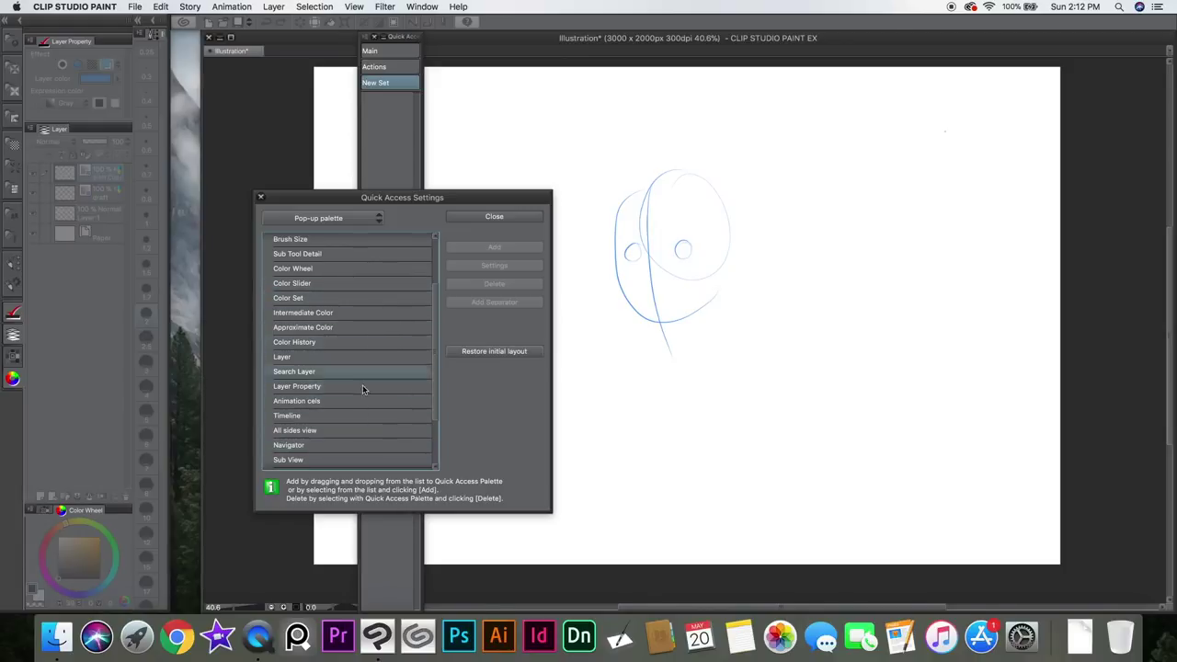
pyautogui.click(342, 417)
pyautogui.click(504, 248)
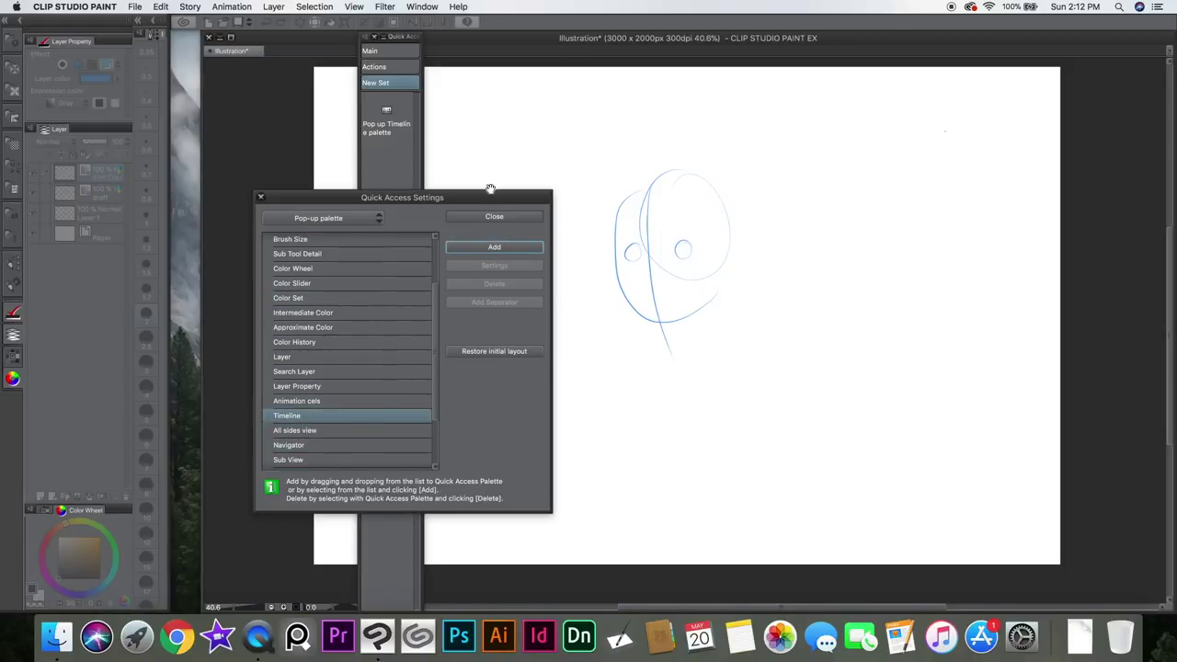
pyautogui.click(495, 219)
# Step: Toggle the canvas grid on and off with Show grid in the Actions set, and return to the Main set
pyautogui.click(375, 67)
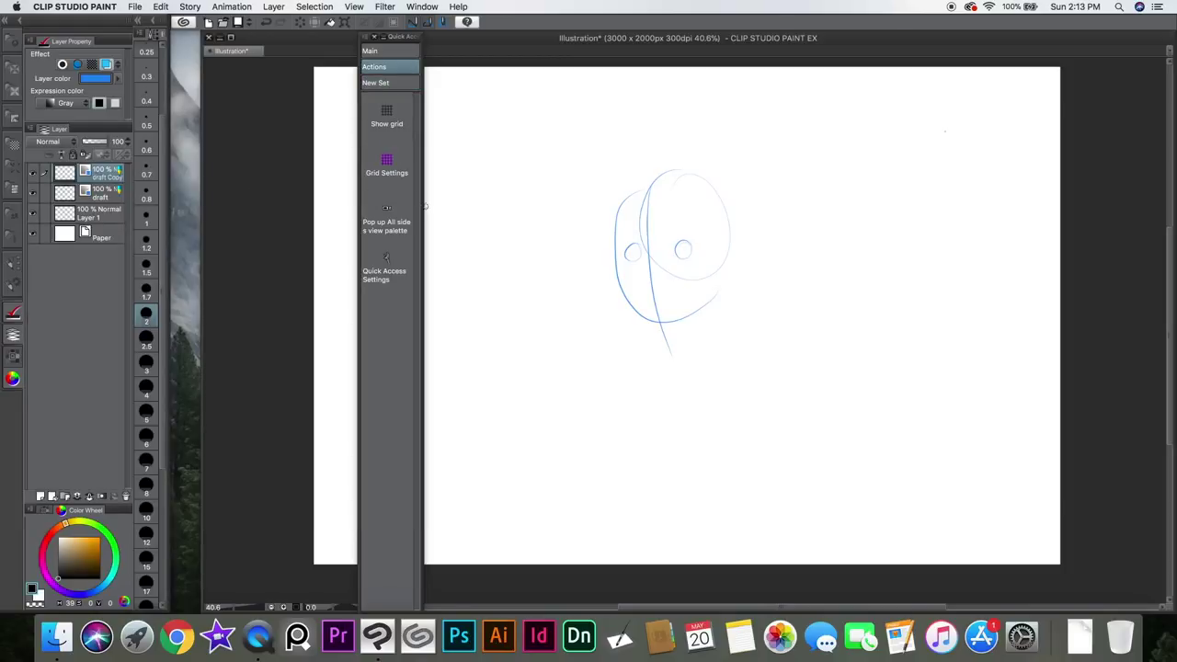
pyautogui.click(387, 115)
pyautogui.click(386, 115)
pyautogui.click(386, 115)
pyautogui.click(386, 115)
pyautogui.click(369, 50)
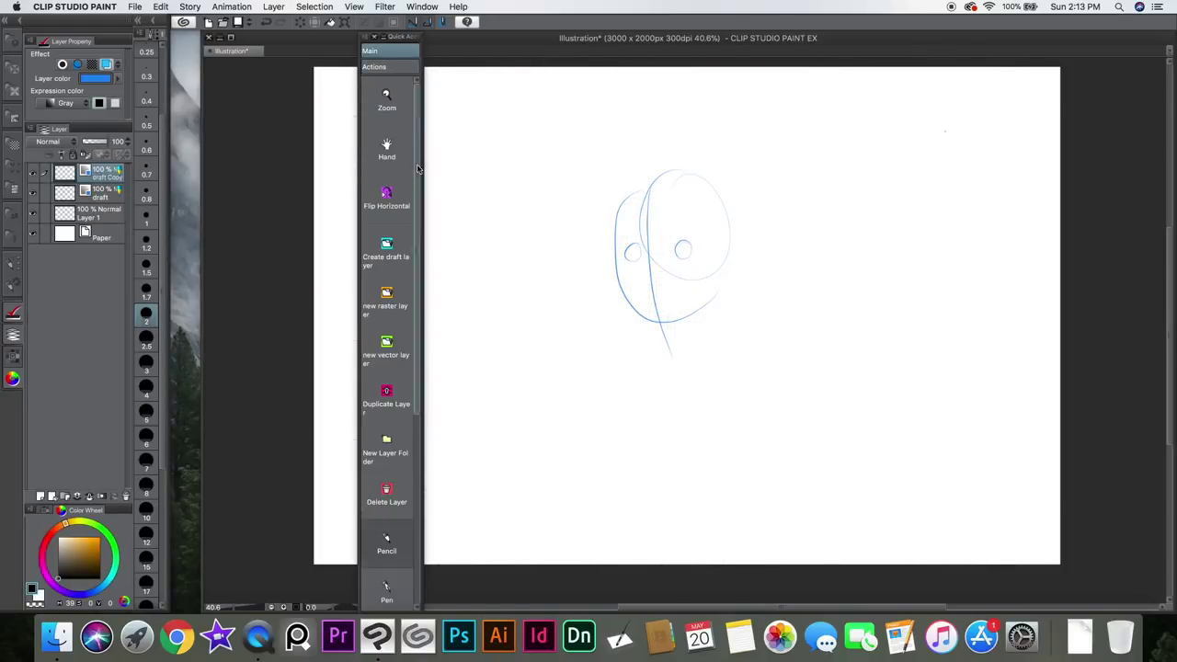
# Step: Try the List small display for the commands in the Quick Access palette
pyautogui.click(366, 37)
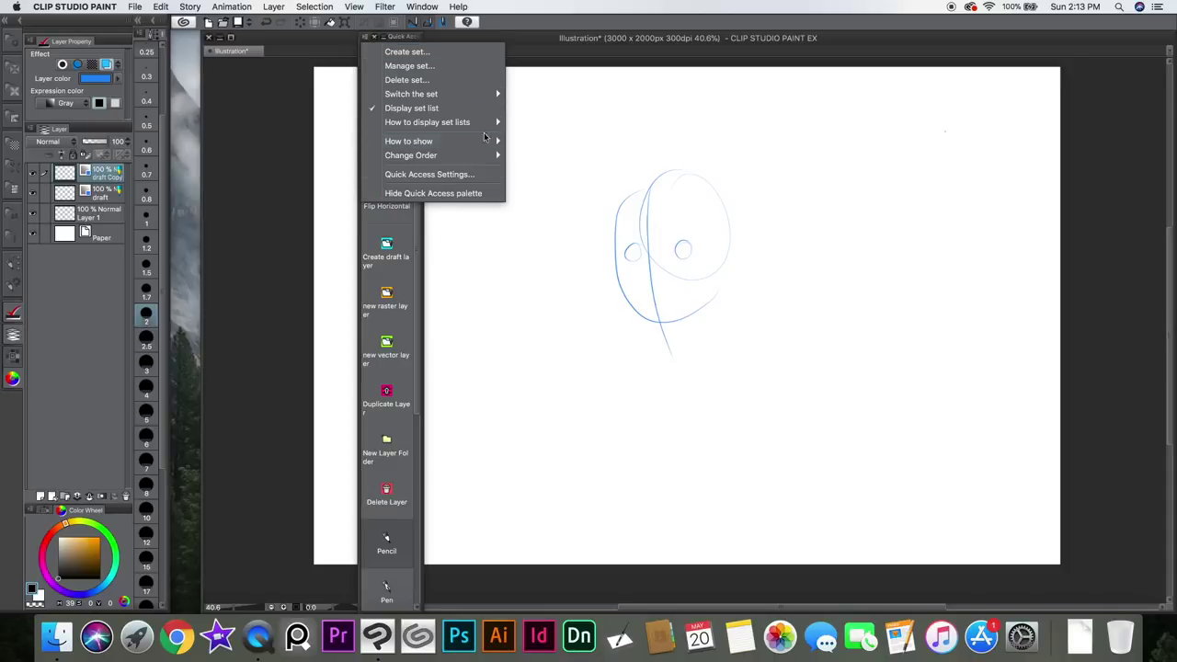
pyautogui.moveTo(485, 143)
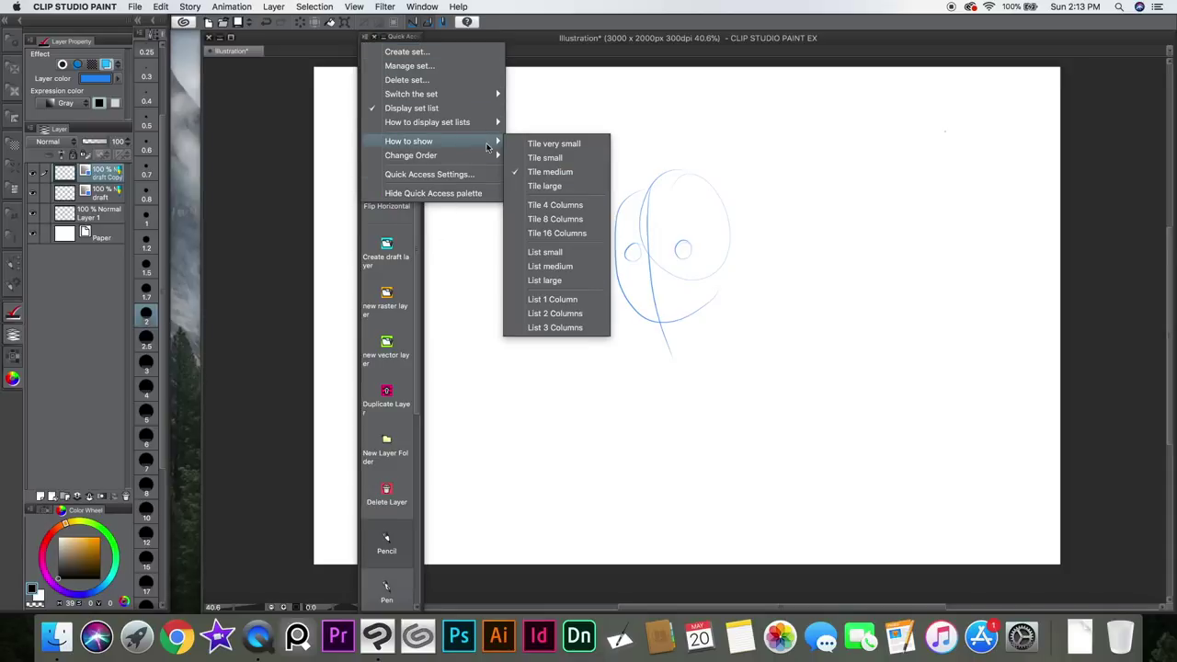
pyautogui.click(572, 255)
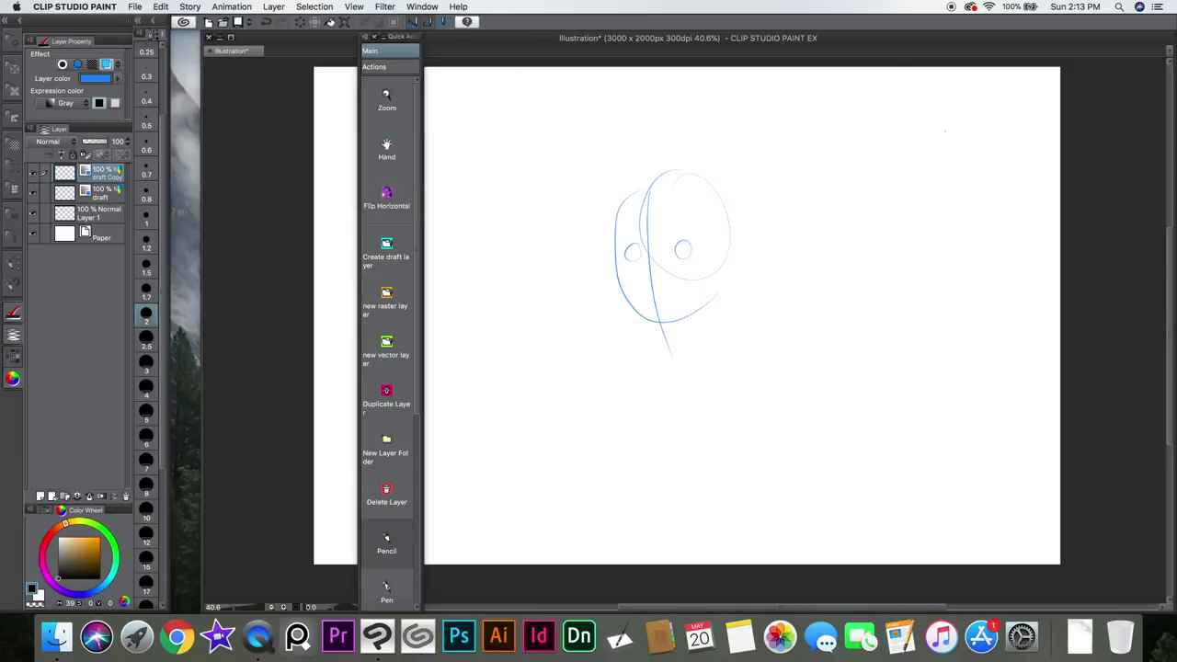
# Step: Display the Quick Access commands as small icon tiles, and dock the palette as a single narrow column beside the brush sizes
pyautogui.click(374, 36)
pyautogui.moveTo(480, 142)
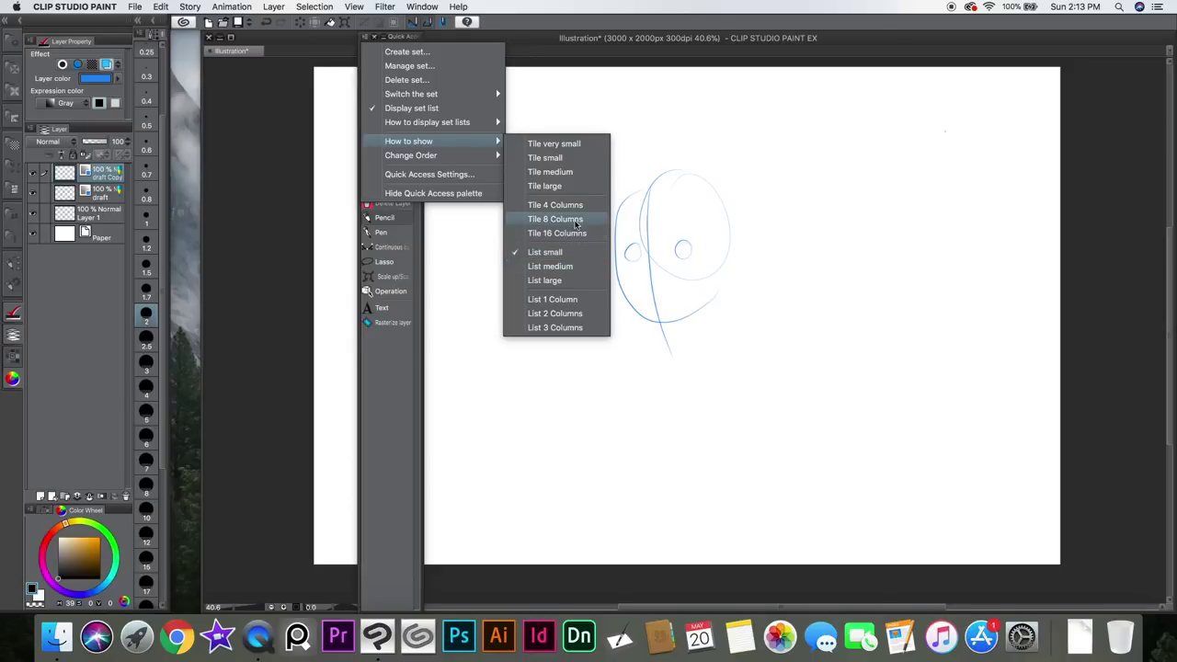
pyautogui.click(575, 220)
pyautogui.moveTo(424, 220); pyautogui.dragTo(391, 228)
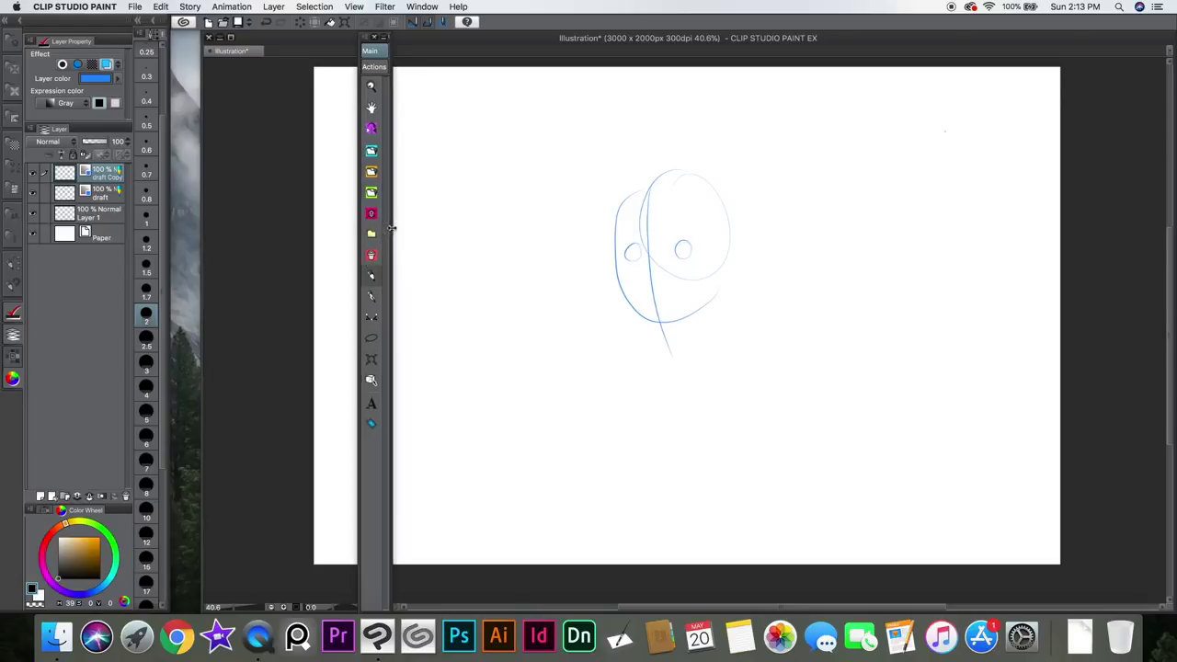
pyautogui.moveTo(390, 60)
pyautogui.mouseDown()
pyautogui.moveTo(393, 41)
pyautogui.moveTo(175, 46)
pyautogui.mouseUp()
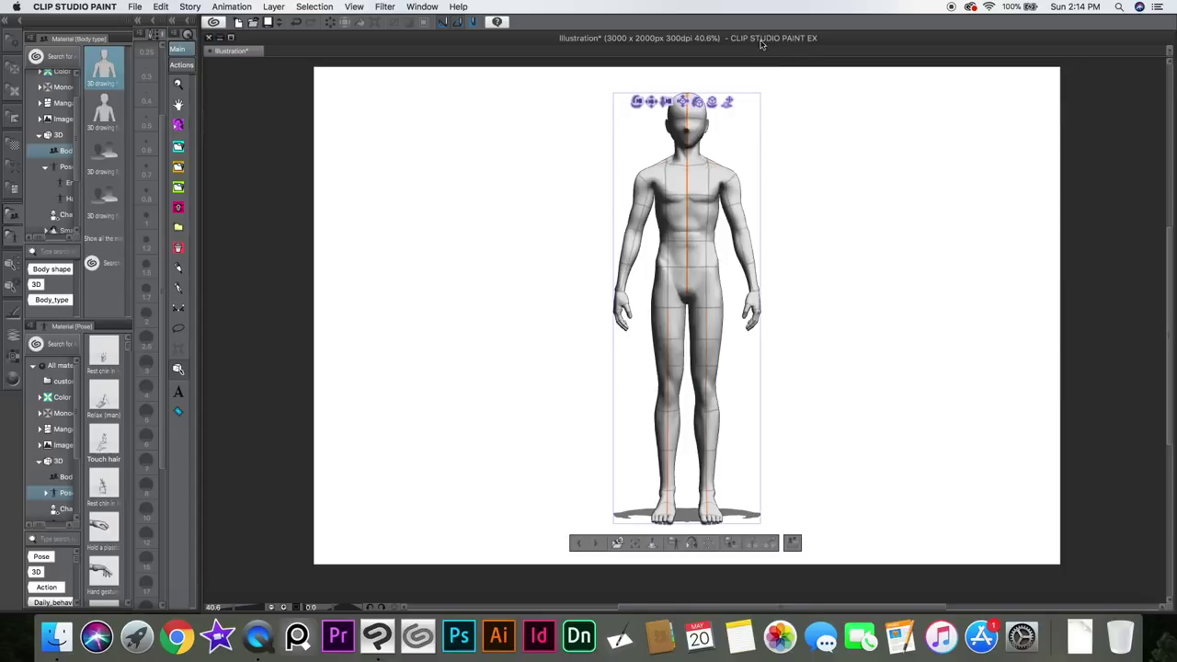
# Step: Open the All sides view palette for the 3D drawing figure and place it over the canvas
pyautogui.moveTo(717, 159); pyautogui.dragTo(692, 129)
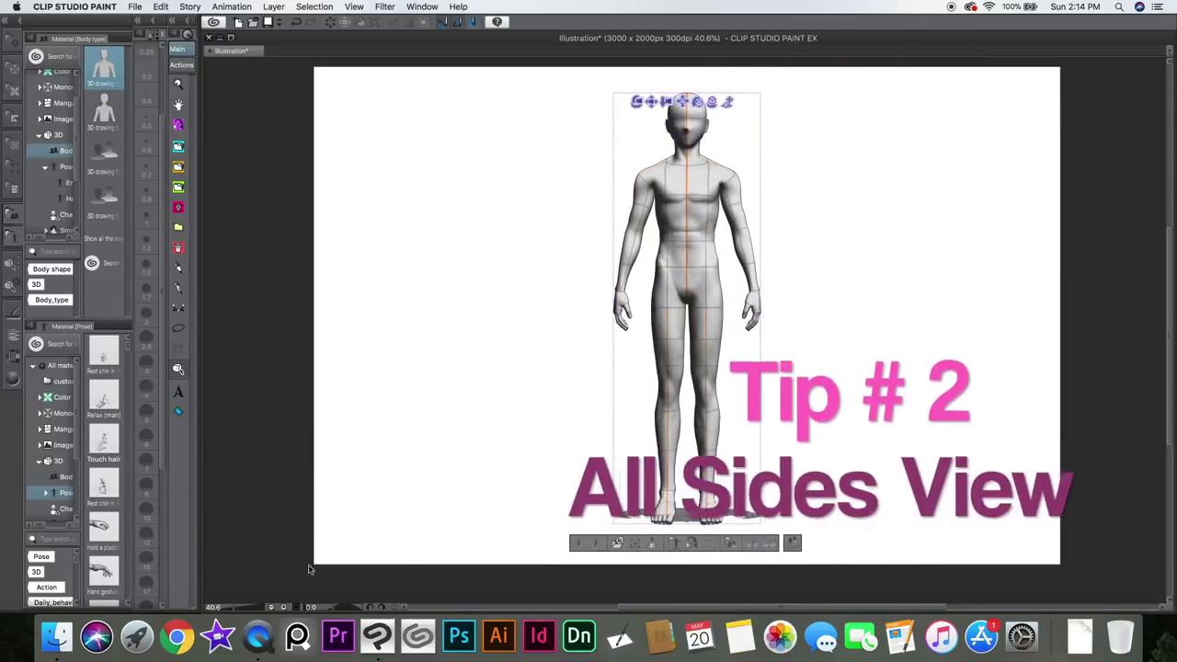
pyautogui.click(423, 6)
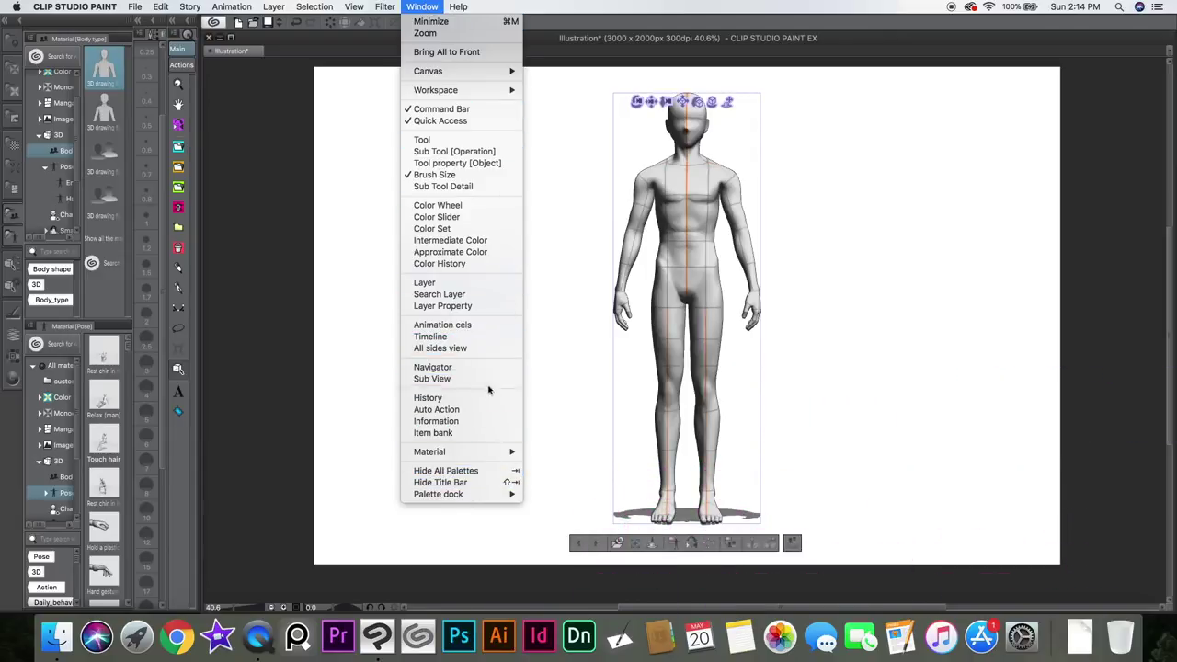
pyautogui.moveTo(493, 454)
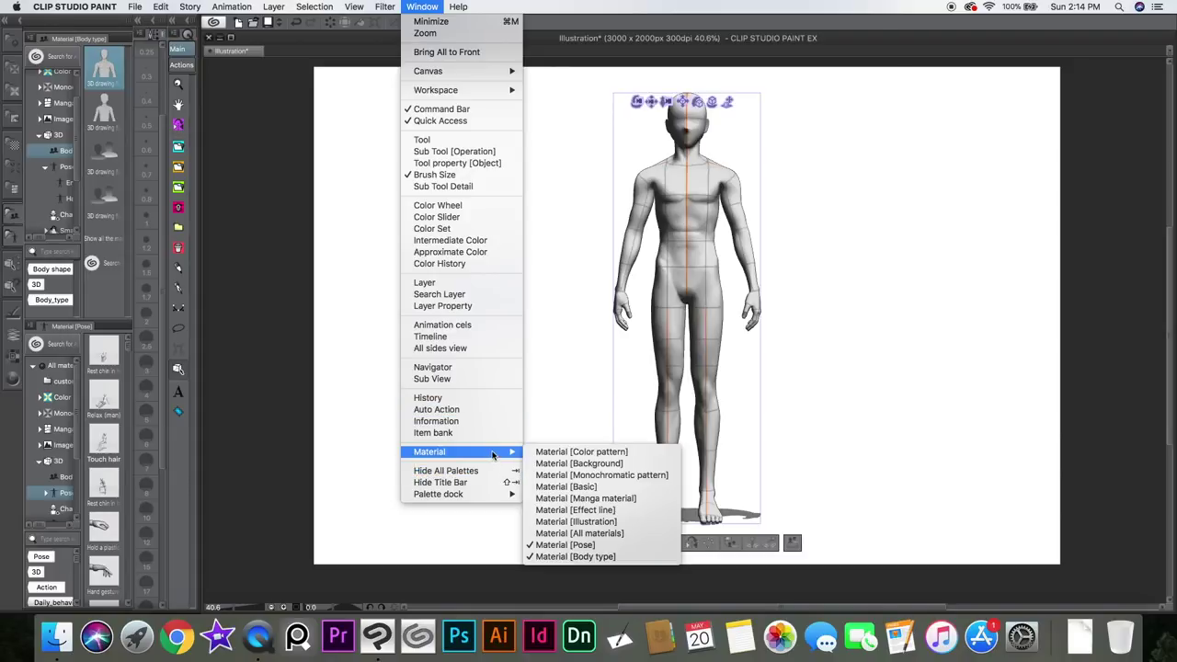
pyautogui.click(477, 350)
pyautogui.moveTo(709, 78)
pyautogui.mouseDown()
pyautogui.moveTo(662, 63)
pyautogui.moveTo(691, 68)
pyautogui.mouseUp()
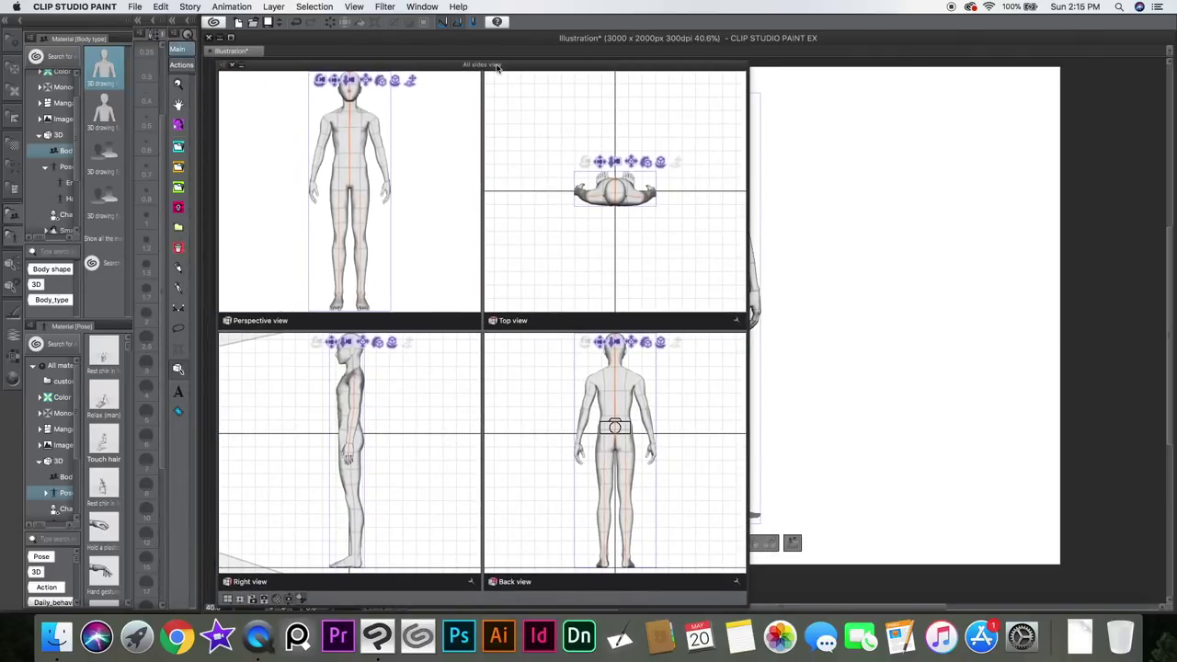
pyautogui.click(425, 8)
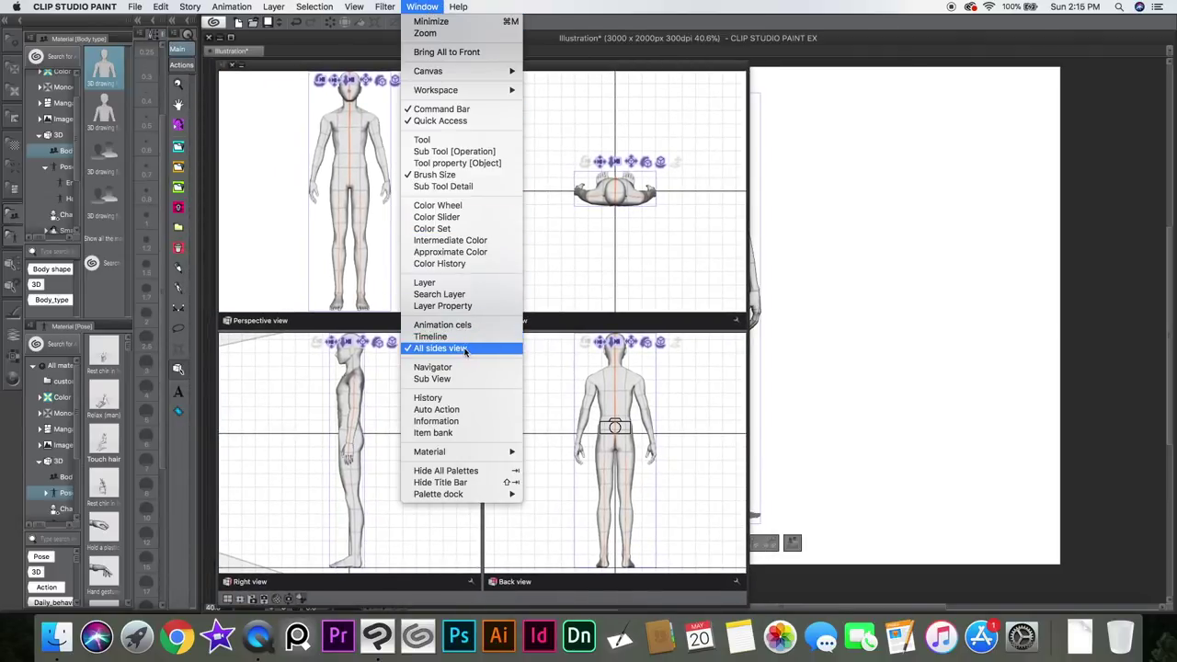
pyautogui.click(706, 131)
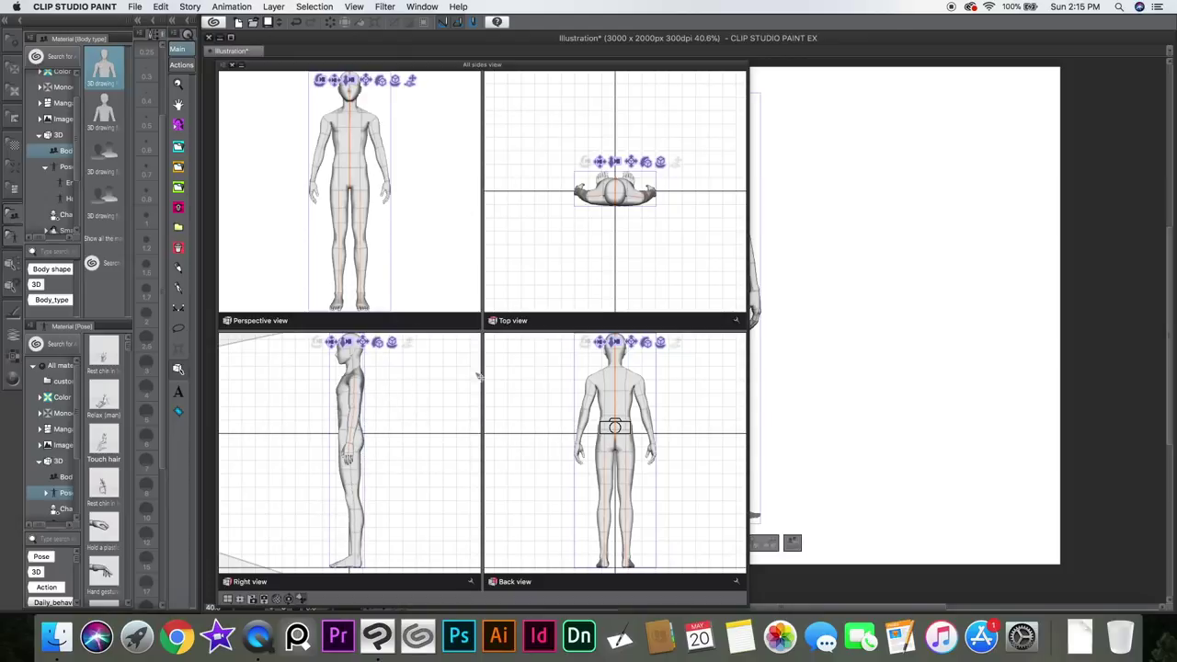
# Step: Raise the 3D figure's left thigh to about horizontal and bend its lower leg back at the knee in the Right view
pyautogui.click(357, 465)
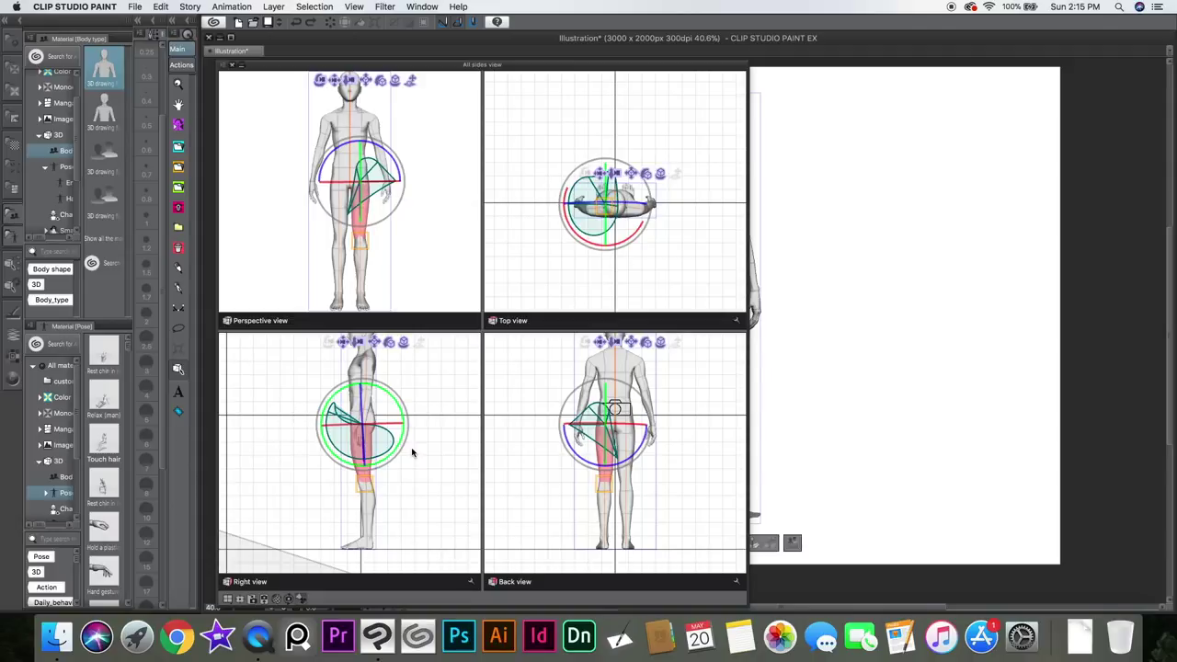
pyautogui.moveTo(408, 428); pyautogui.dragTo(358, 462)
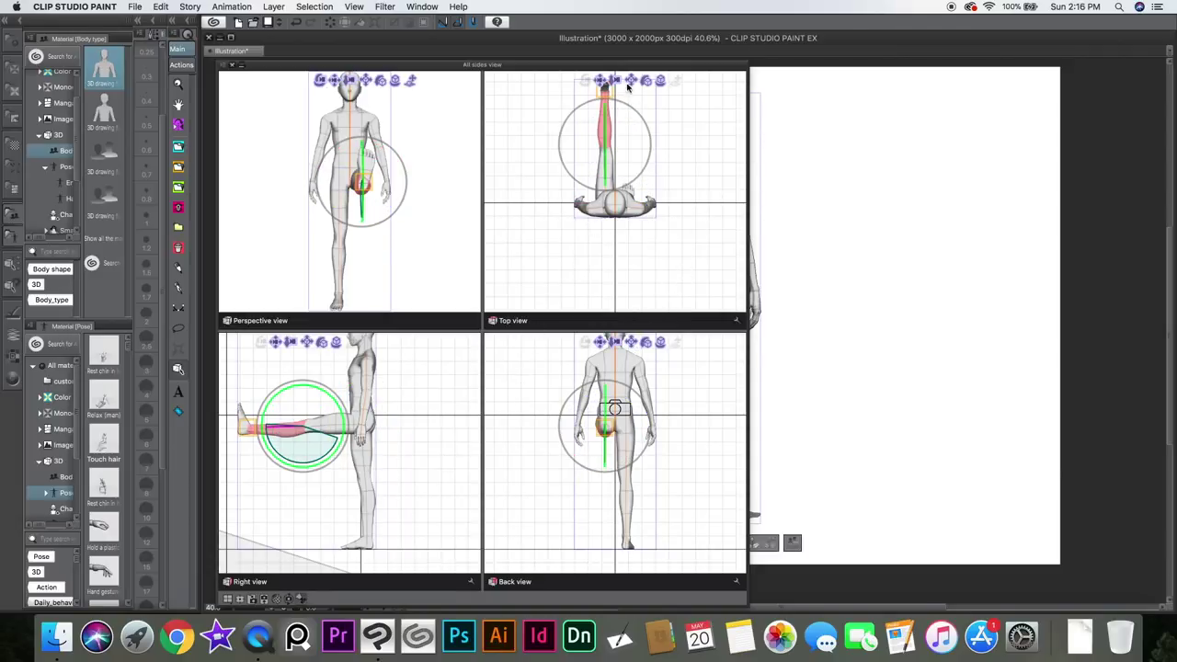
pyautogui.moveTo(303, 380); pyautogui.dragTo(265, 452)
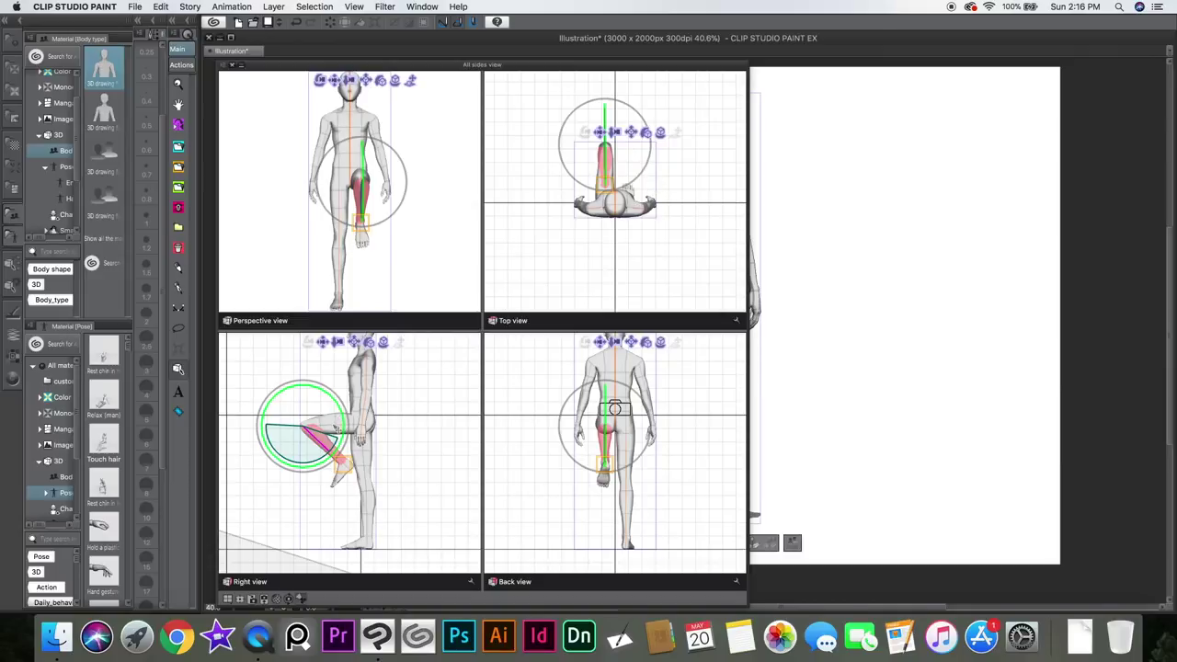
# Step: Select the raised left thigh and rotate it outward from the body in the Top view
pyautogui.click(335, 428)
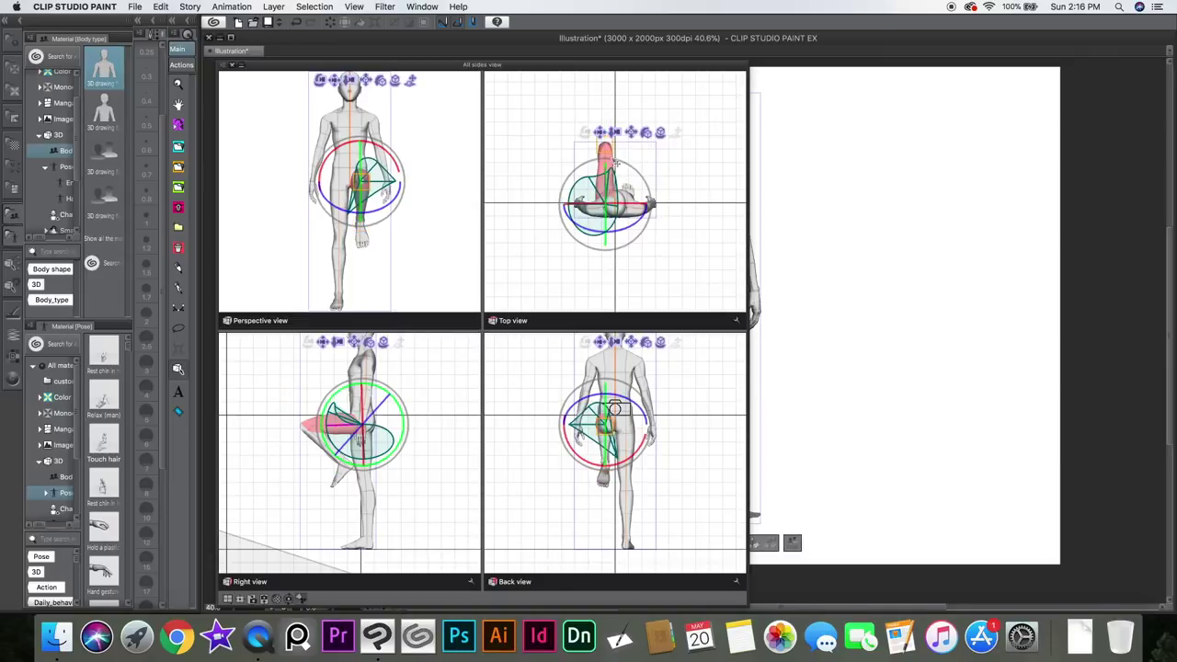
pyautogui.click(464, 338)
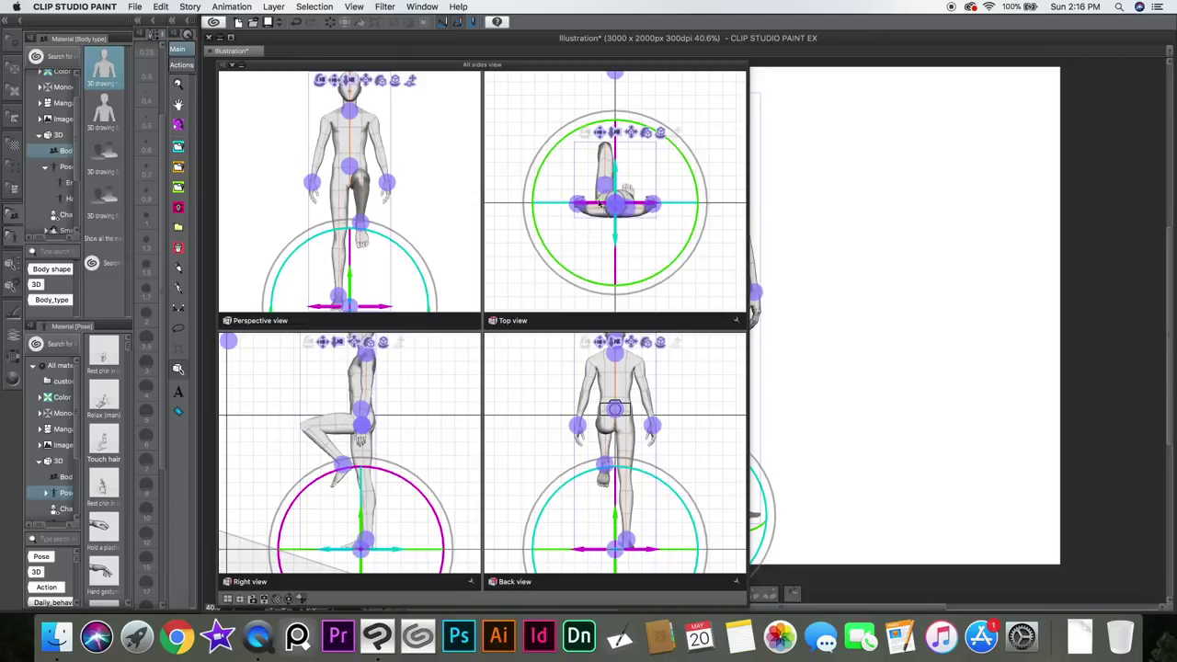
pyautogui.click(327, 425)
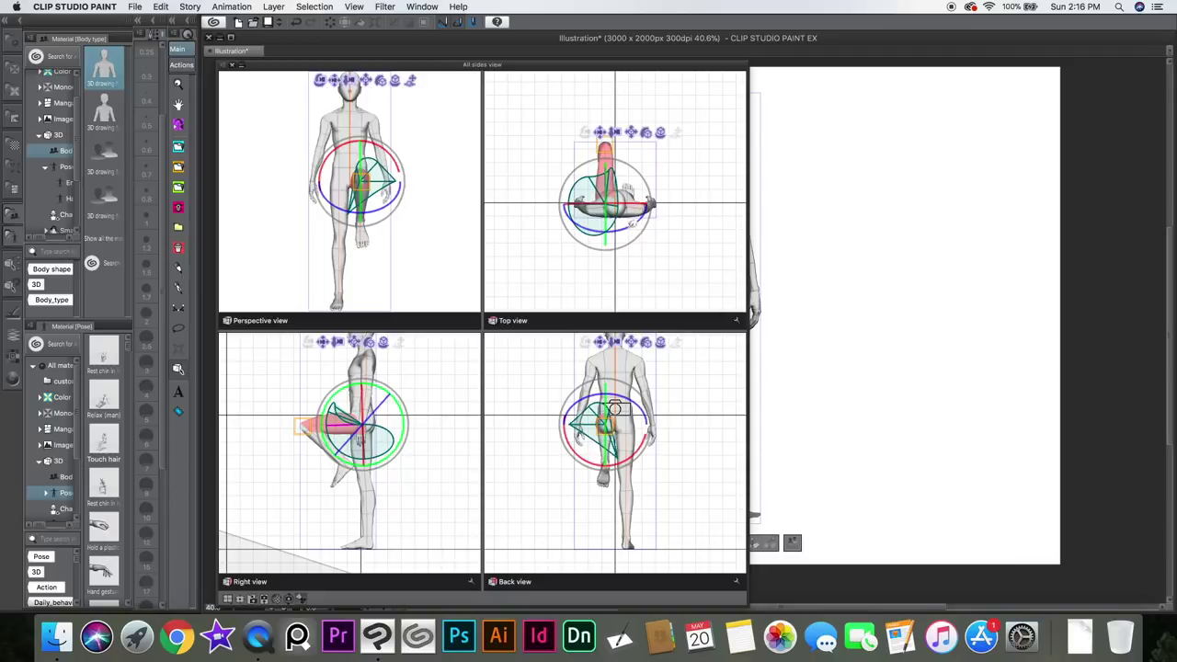
pyautogui.moveTo(631, 225)
pyautogui.mouseDown()
pyautogui.moveTo(611, 234)
pyautogui.moveTo(629, 230)
pyautogui.mouseUp()
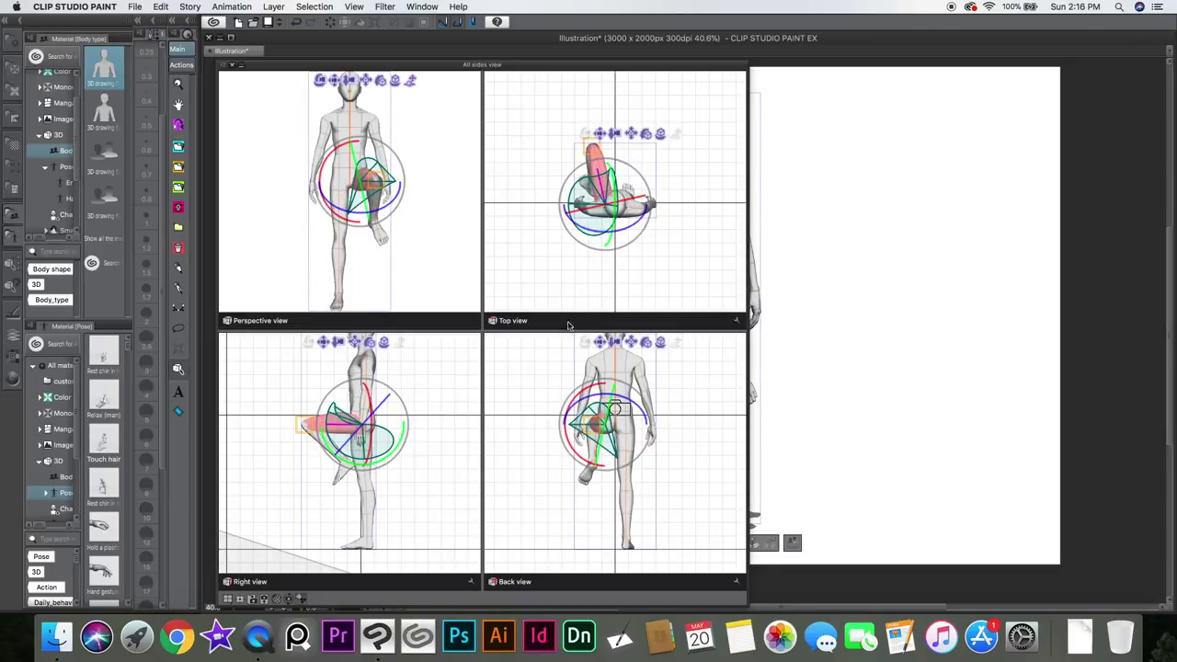
pyautogui.moveTo(633, 226); pyautogui.dragTo(642, 225)
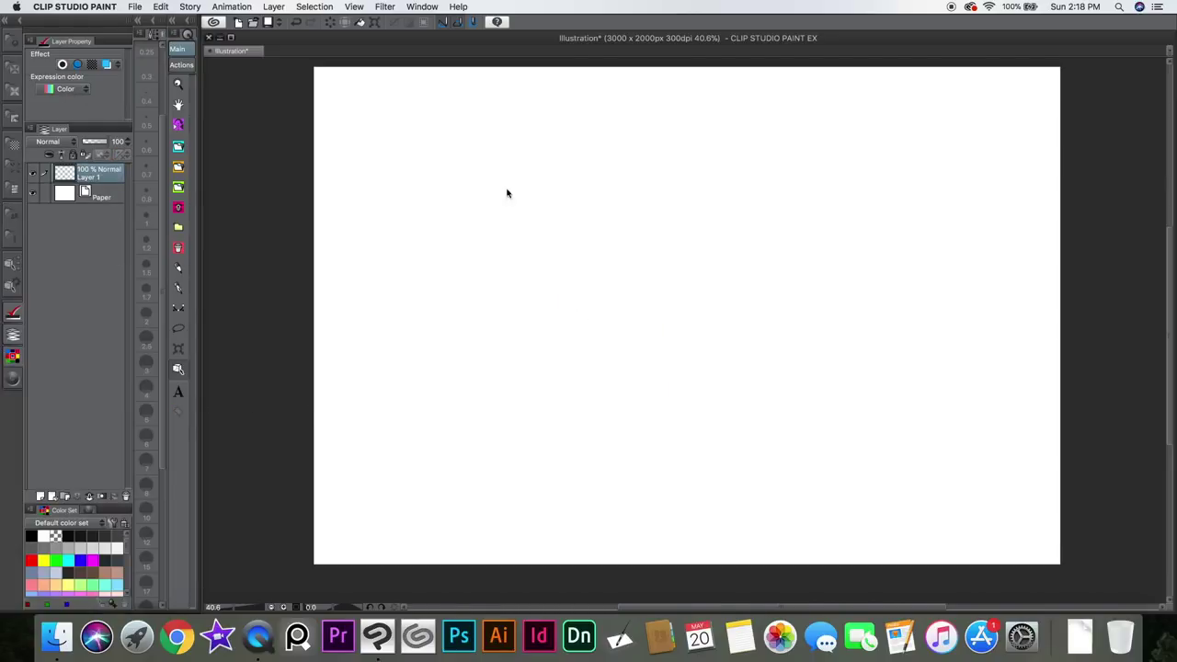
# Step: Add a two-point perspective ruler to the canvas and move its horizon line into the upper part of the page
pyautogui.click(274, 7)
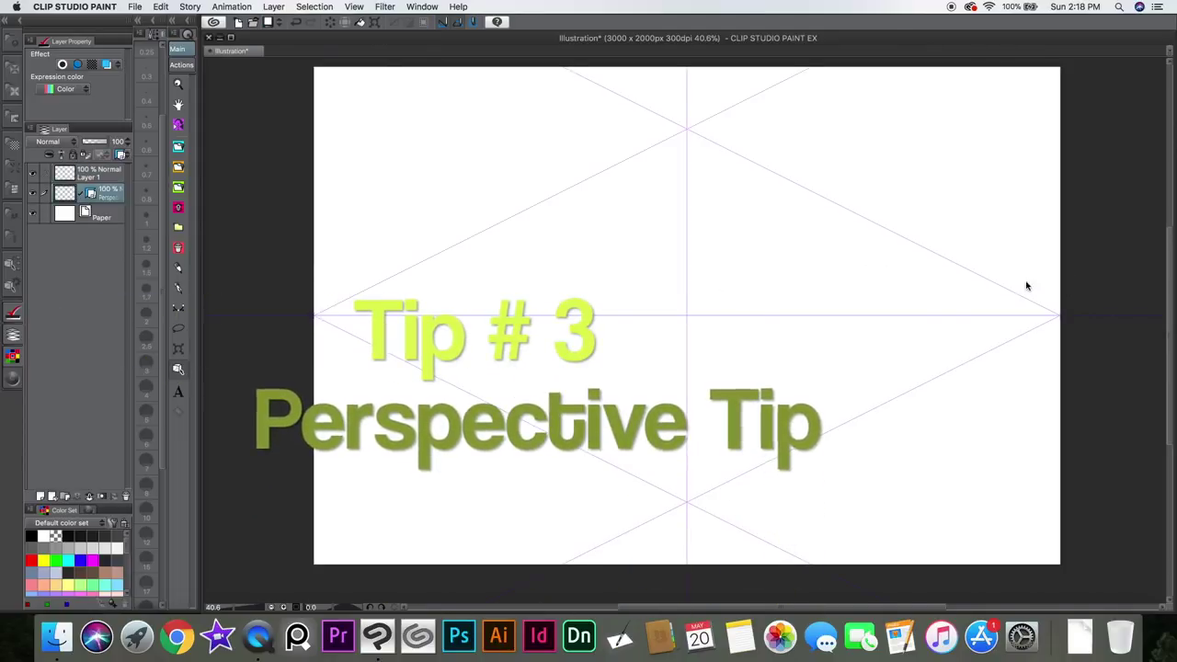
pyautogui.moveTo(693, 288); pyautogui.dragTo(670, 179)
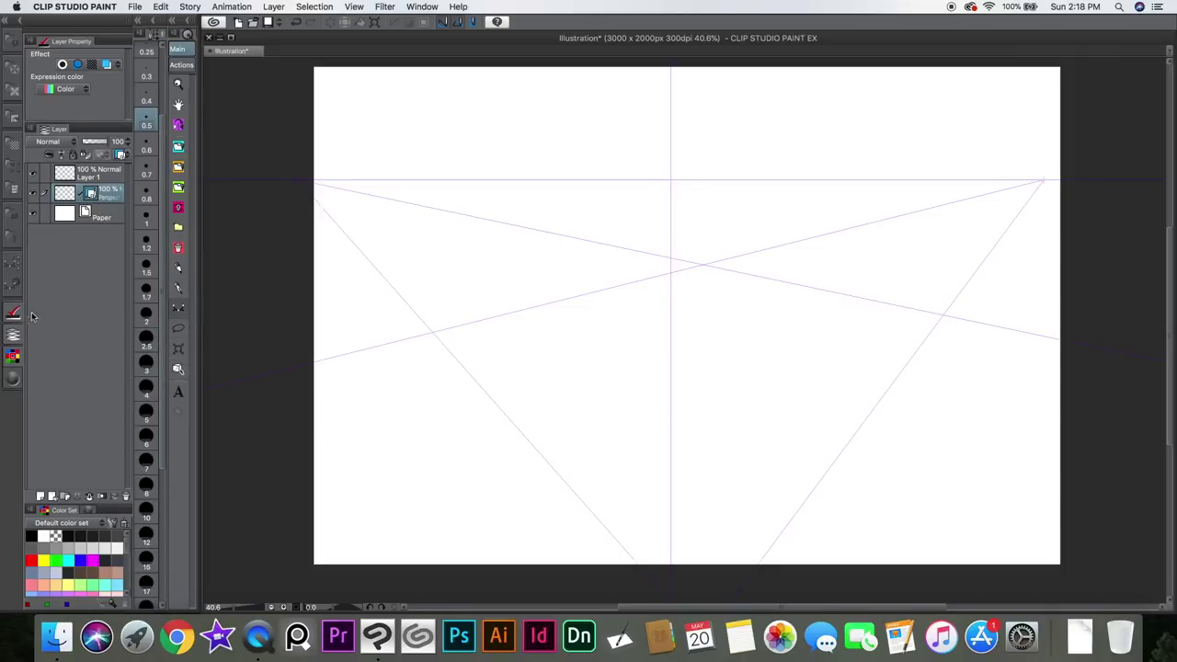
# Step: Choose the Rectangle figure tool, draw two trial rectangles snapped to the right vanishing point, and undo both
pyautogui.click(11, 288)
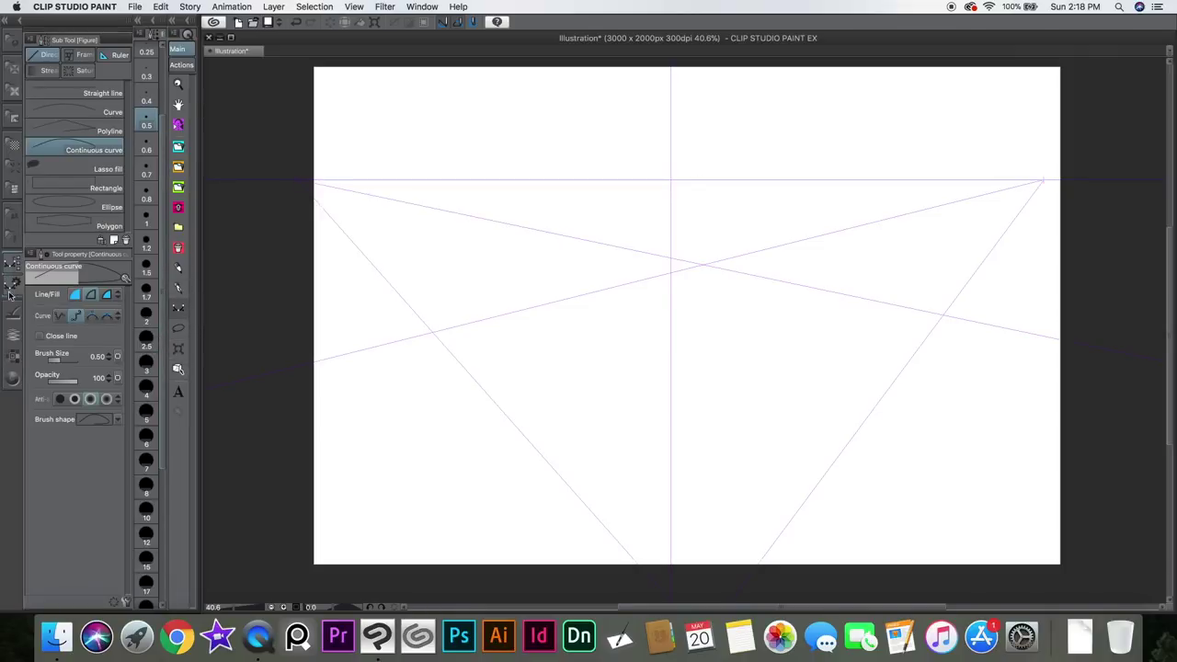
pyautogui.click(92, 188)
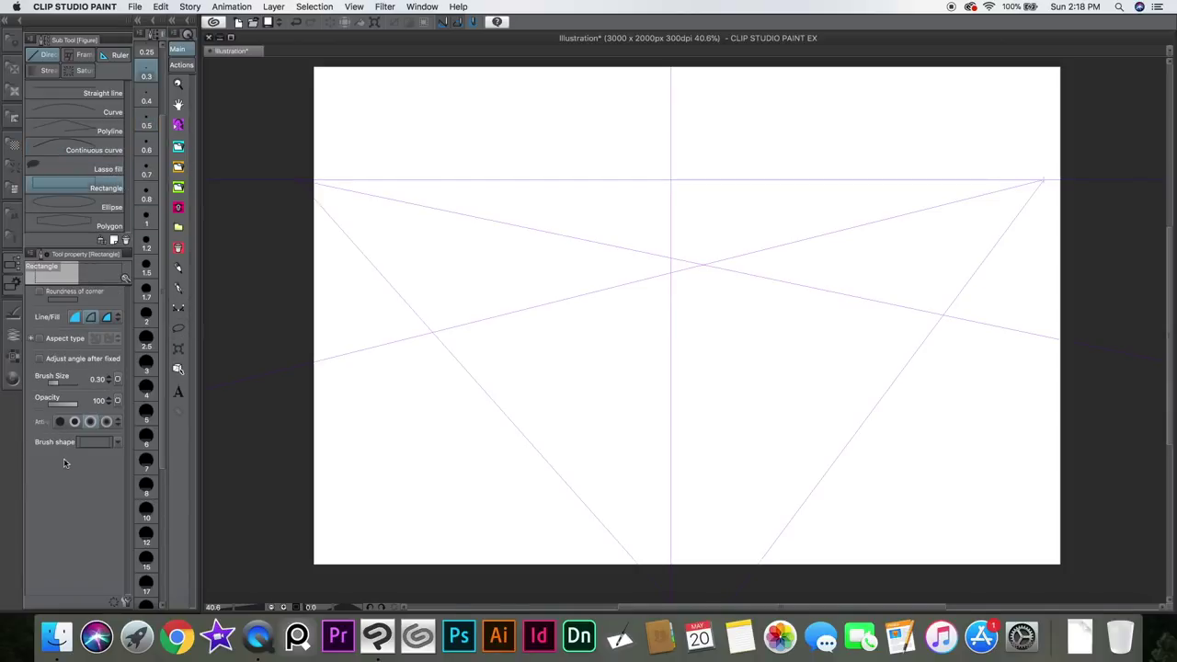
pyautogui.moveTo(511, 284); pyautogui.dragTo(676, 131)
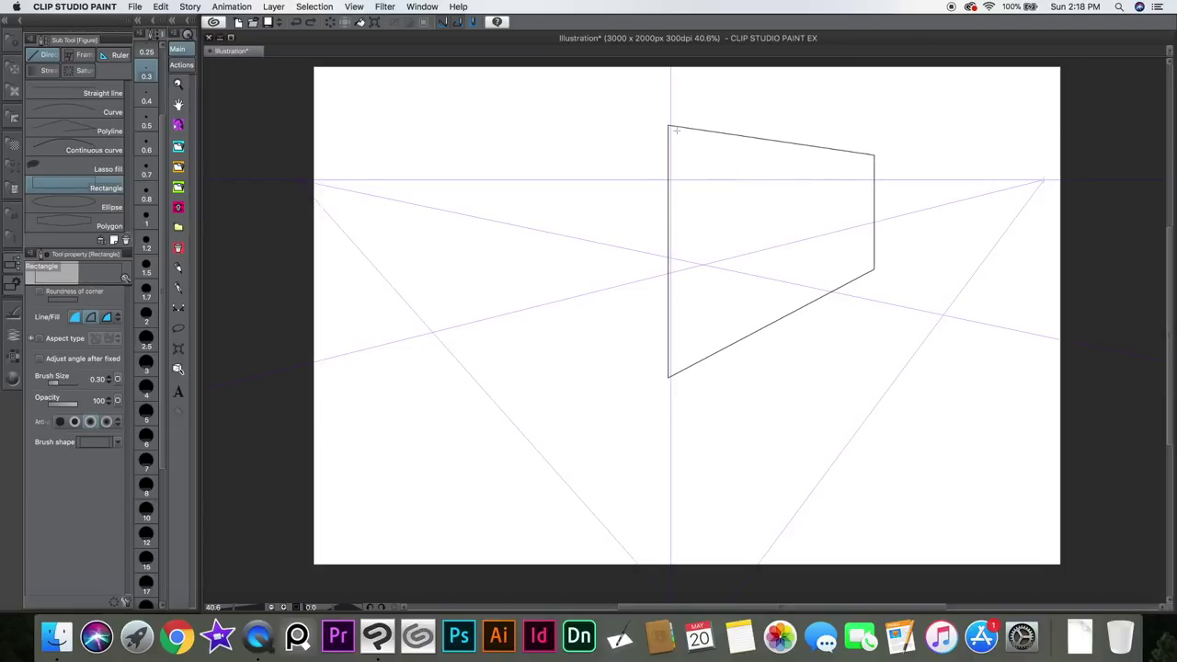
pyautogui.moveTo(676, 263); pyautogui.dragTo(787, 500)
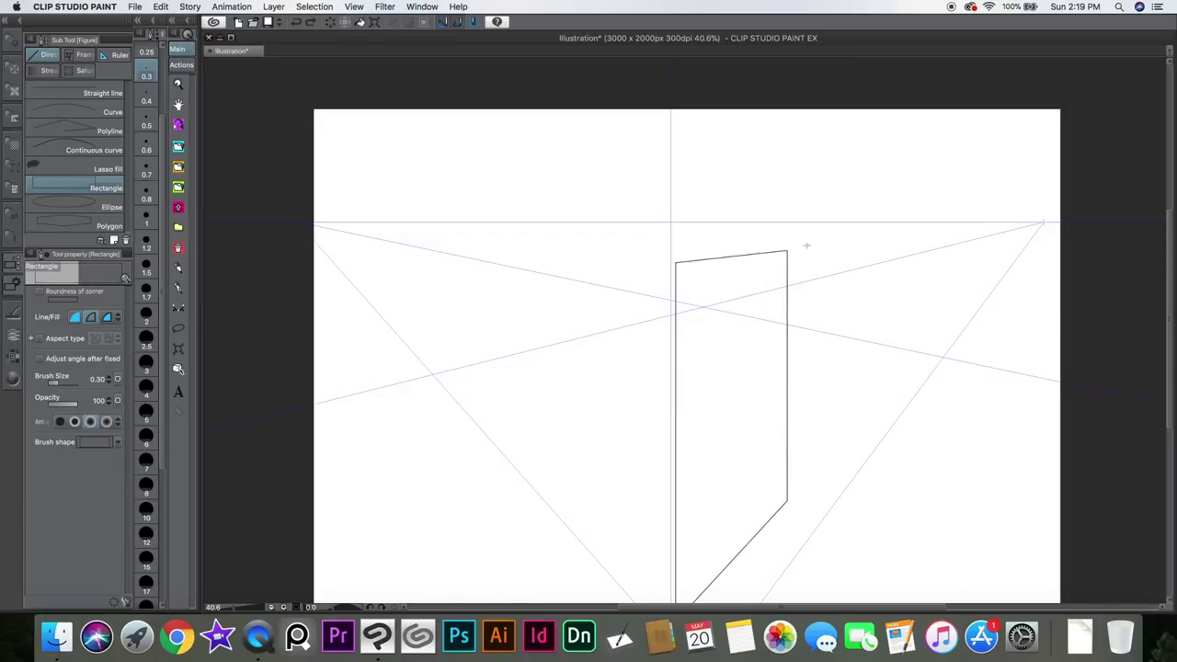
pyautogui.press('super+z')
pyautogui.press('super+z')
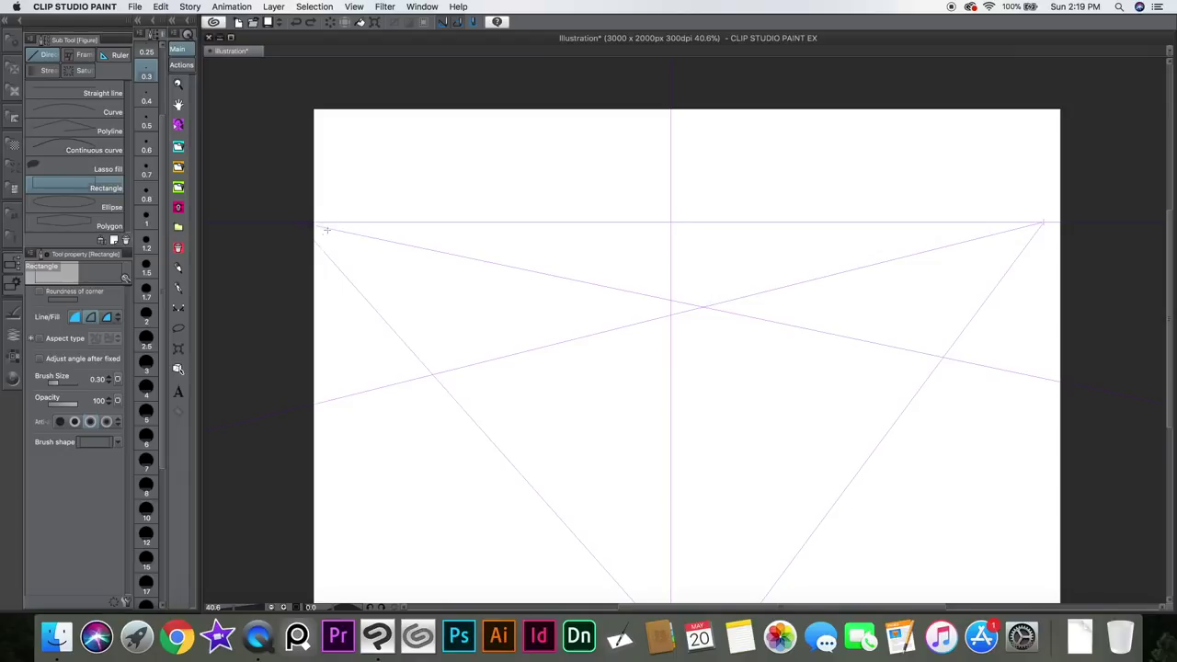
# Step: Try drawing rectangles that recede toward the left vanishing point, undoing the unsuitable ones between attempts
pyautogui.moveTo(550, 405); pyautogui.dragTo(396, 217)
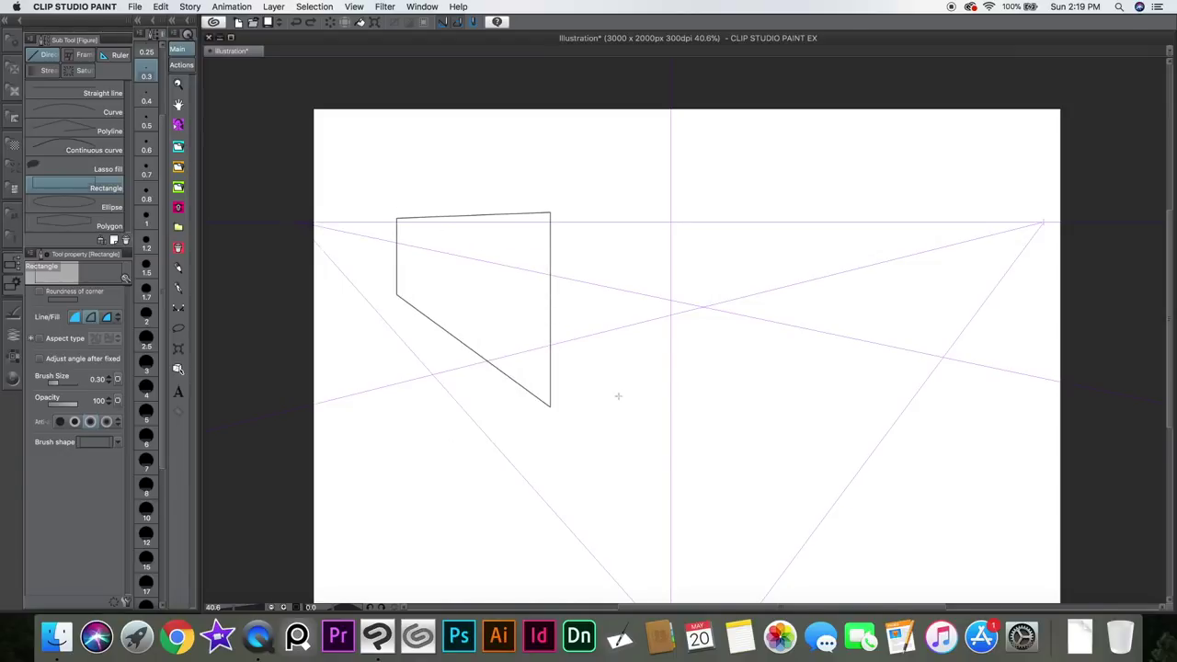
pyautogui.click(578, 359)
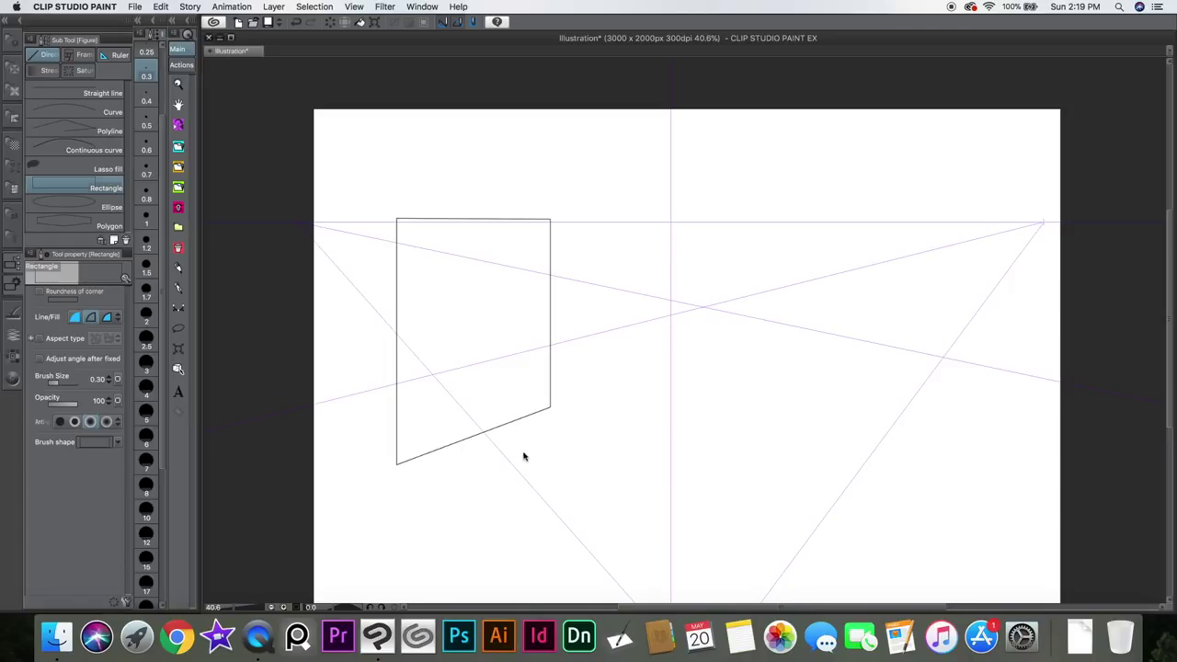
pyautogui.press('super+z')
pyautogui.moveTo(592, 418); pyautogui.dragTo(414, 228)
pyautogui.press('super+z')
pyautogui.moveTo(642, 357); pyautogui.dragTo(482, 229)
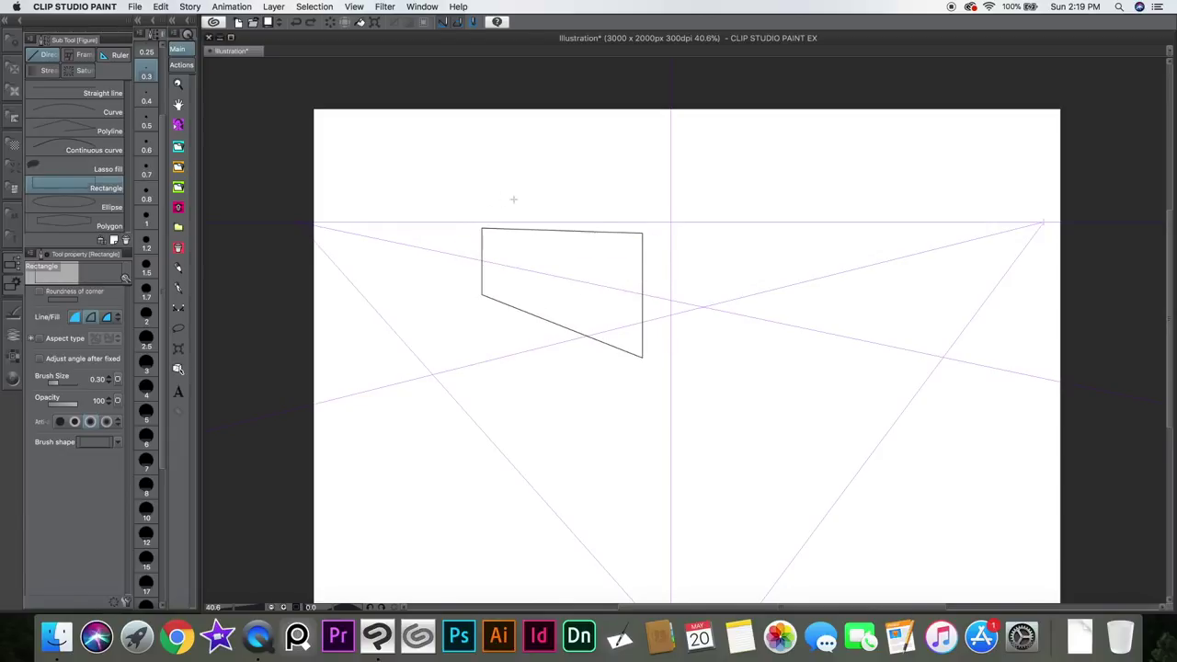
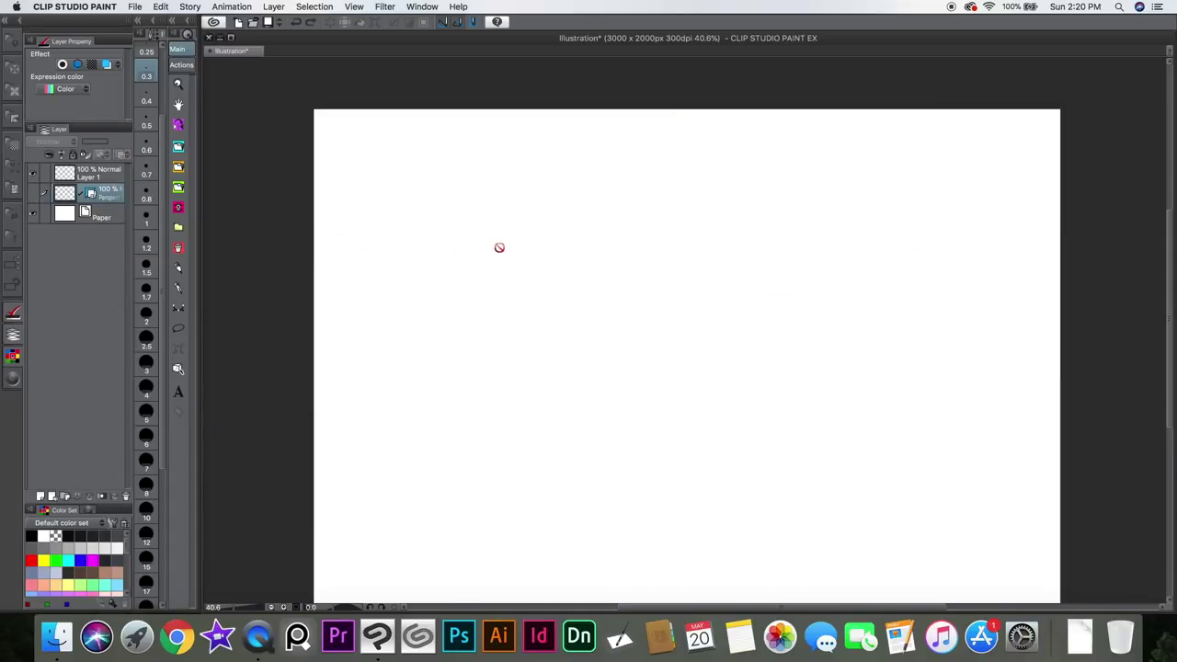
# Step: Draw trial squares on Layer 1 without the perspective ruler, using the Rectangle tool's Aspect type at W 1.0 and H 1.0
pyautogui.click(186, 189)
pyautogui.moveTo(480, 269); pyautogui.dragTo(632, 448)
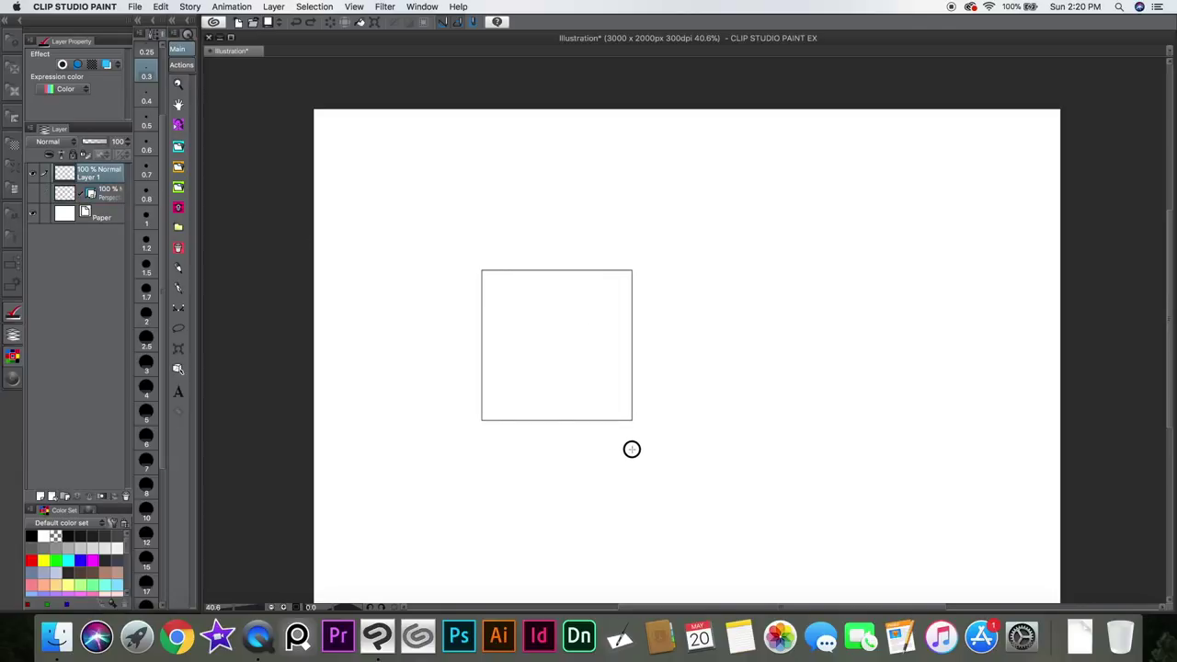
pyautogui.click(12, 265)
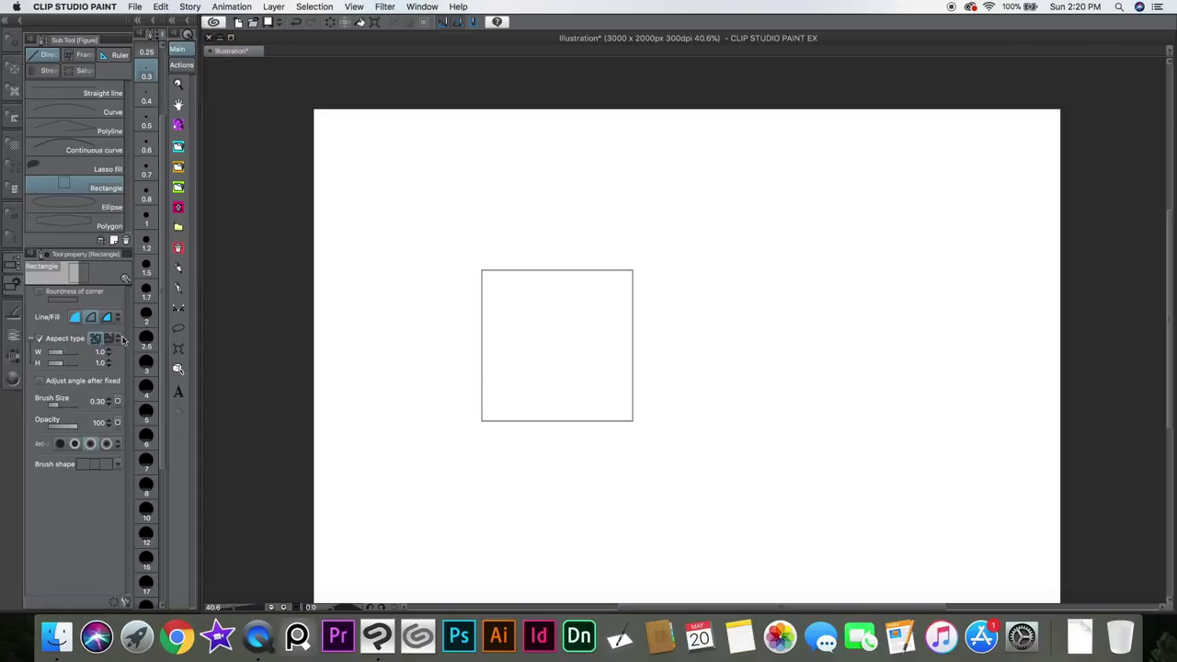
pyautogui.moveTo(706, 239); pyautogui.dragTo(927, 398)
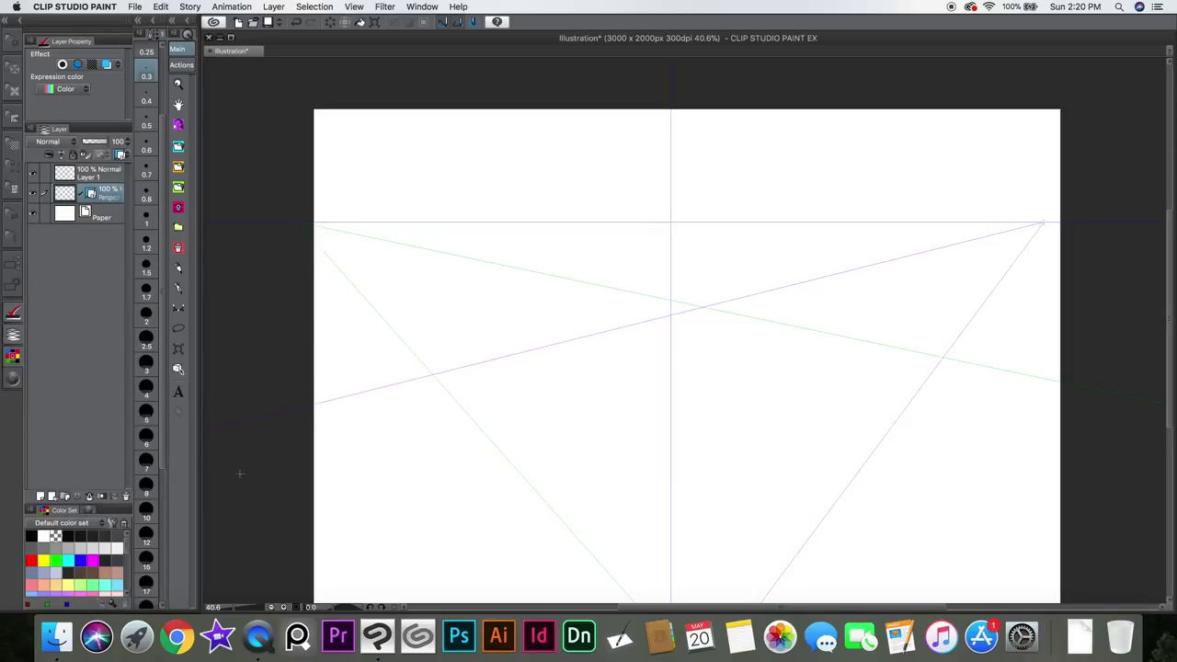
# Step: Draw a square in perspective near the canvas centre, receding toward the right vanishing point of the visible ruler
pyautogui.moveTo(673, 441); pyautogui.dragTo(831, 280)
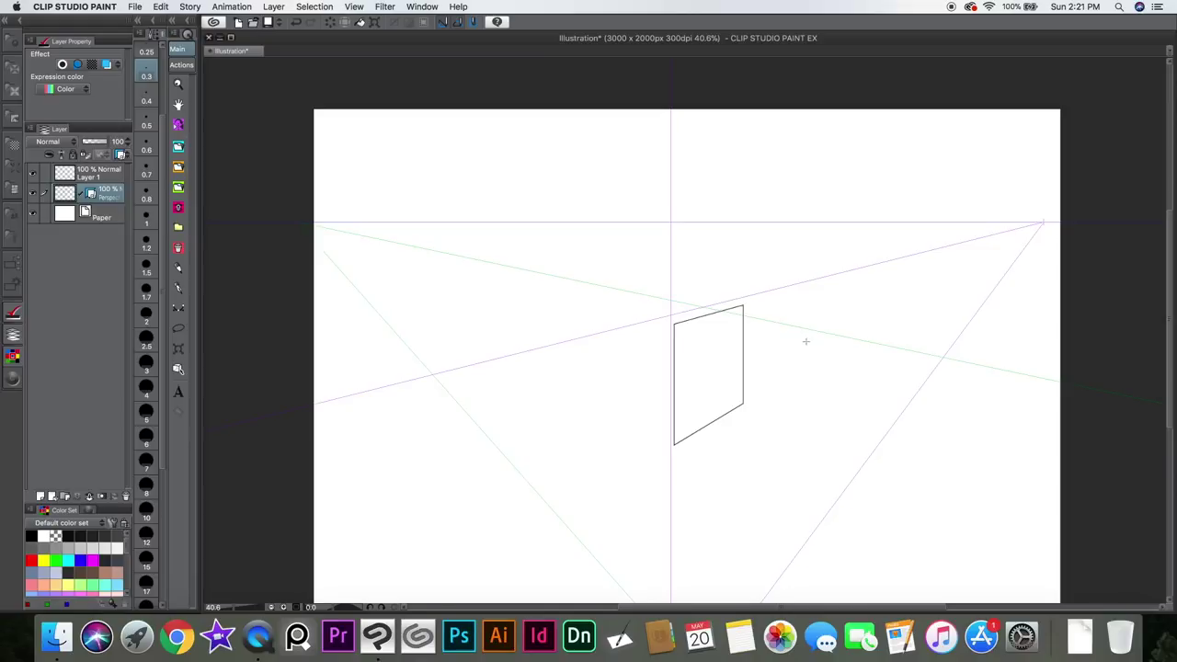
# Step: Try drawing a second perspective square from the first square's front upper corner, and undo it
pyautogui.press('o')
pyautogui.press('p')
pyautogui.moveTo(675, 324); pyautogui.dragTo(571, 501)
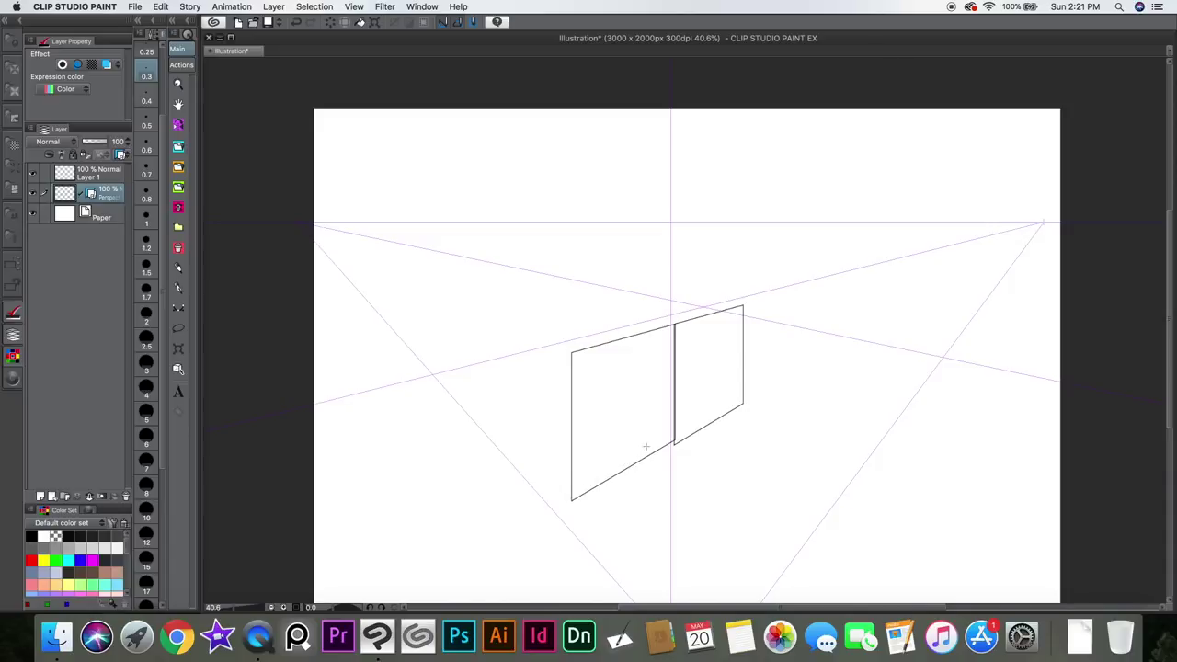
pyautogui.hotkey('ctrl', 'z')
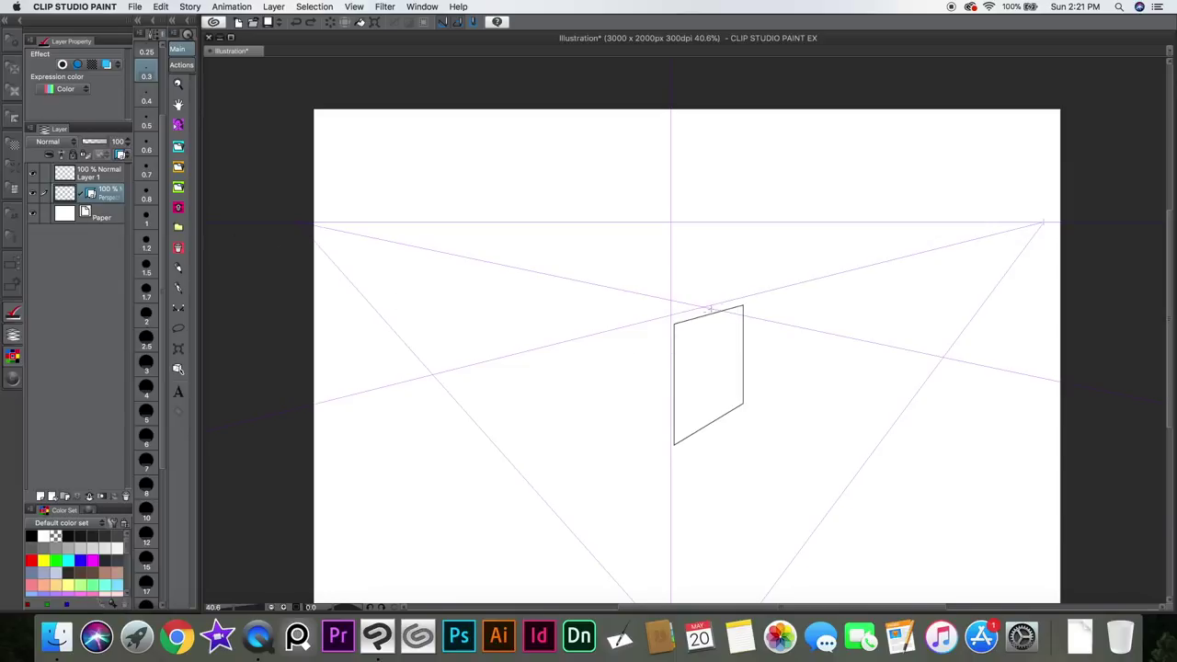
# Step: With the right vanishing point excluded from snapping, draw a square receding toward the left vanishing point from the first square's front edge
pyautogui.click(791, 282)
pyautogui.press('p')
pyautogui.moveTo(672, 322); pyautogui.dragTo(604, 416)
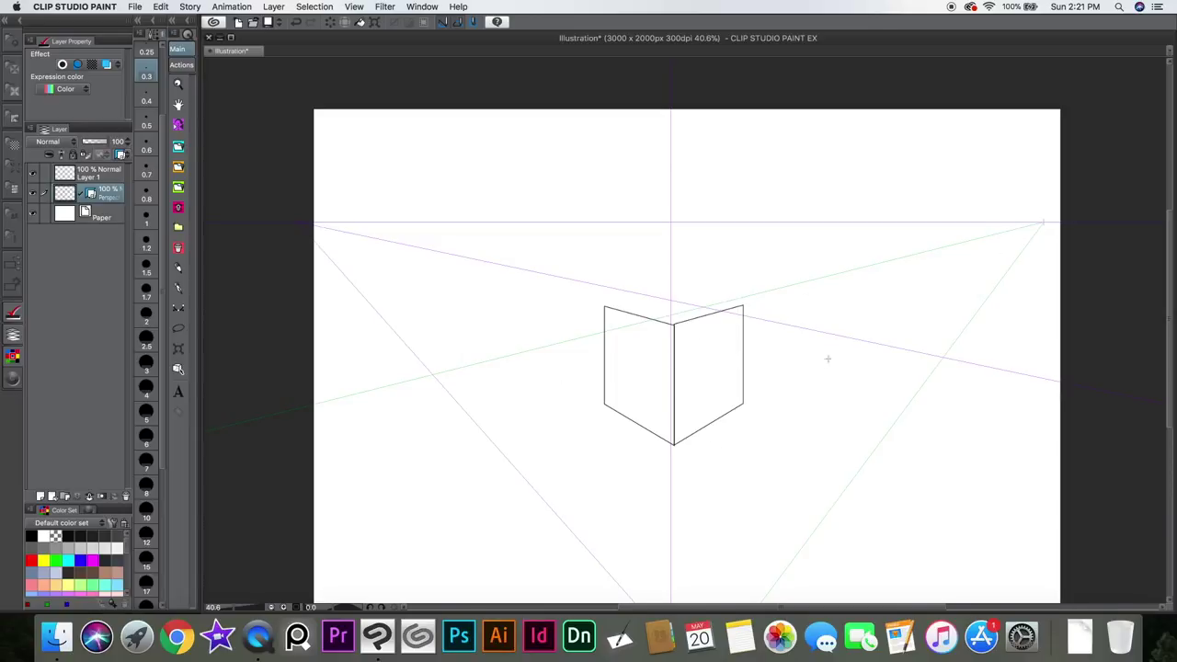
# Step: Try adding strokes along the right square's lower edge and above the two squares, and undo the last one
pyautogui.press('p')
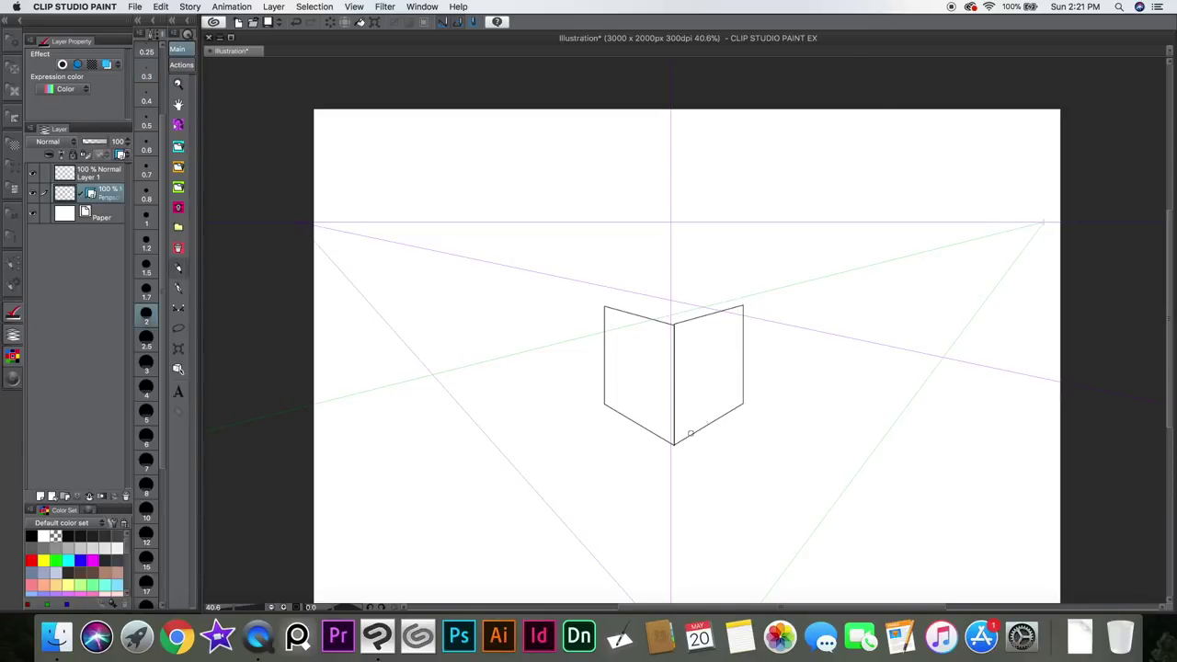
pyautogui.moveTo(674, 446); pyautogui.dragTo(746, 404)
pyautogui.moveTo(609, 293); pyautogui.dragTo(698, 280)
pyautogui.press('super+z')
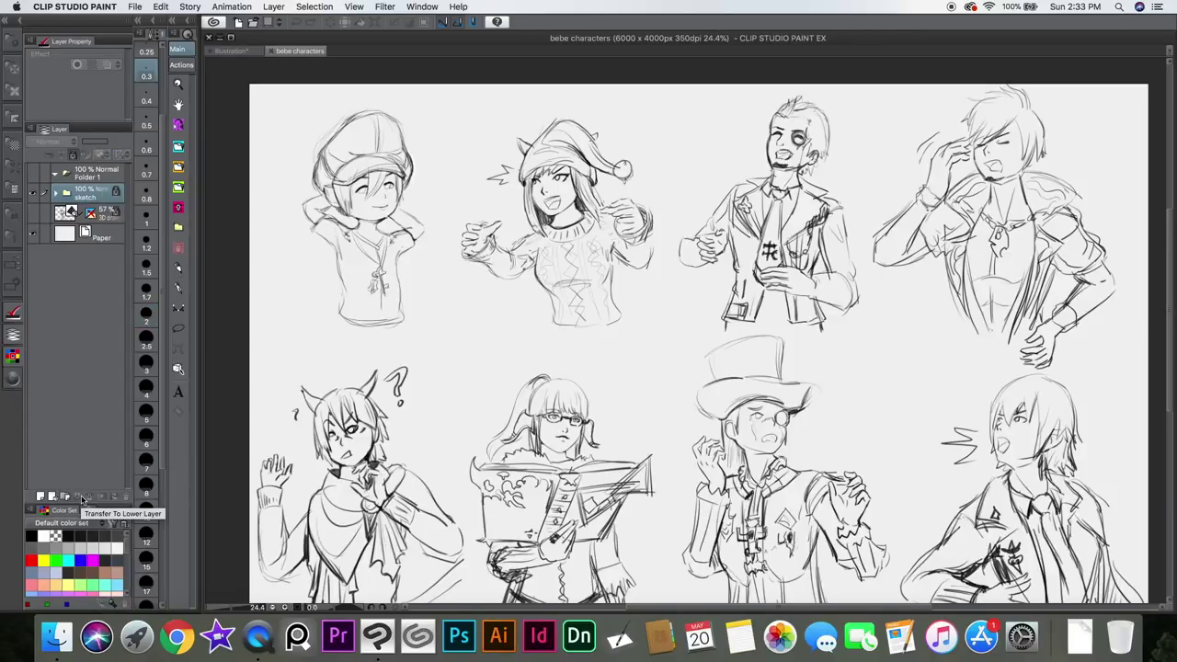
# Step: In the bebe characters document, pick the Figure tool's Continuous curve sub tool with brush size 0.5
pyautogui.press(']')
pyautogui.press(']')
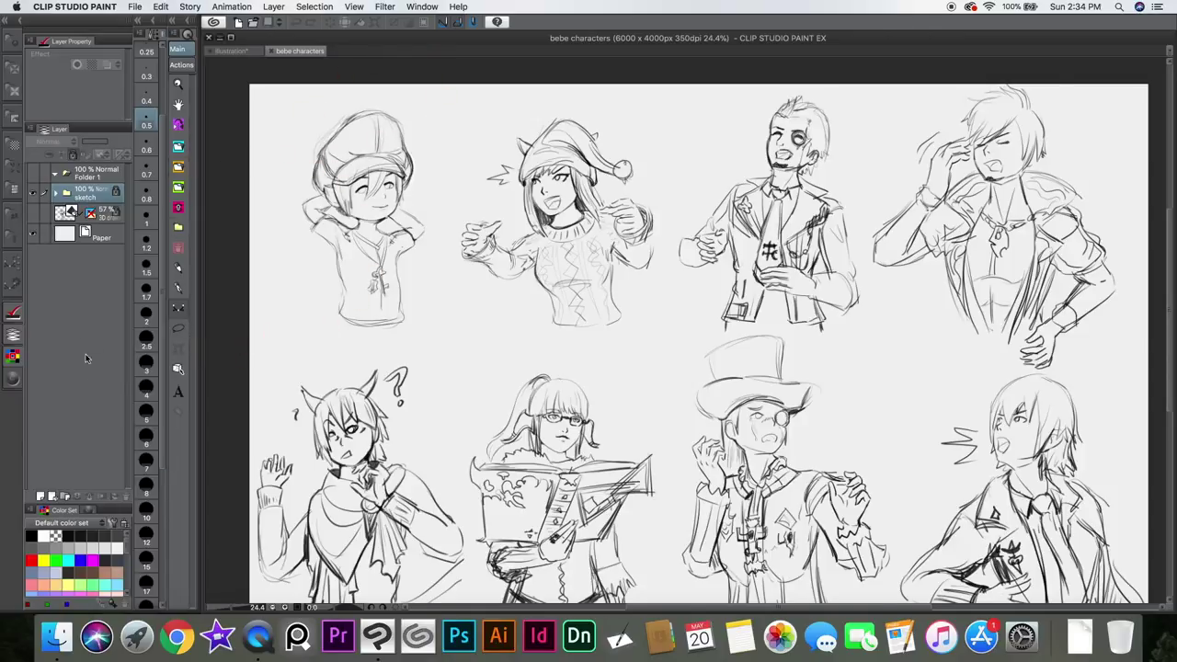
pyautogui.press('u')
pyautogui.click(118, 153)
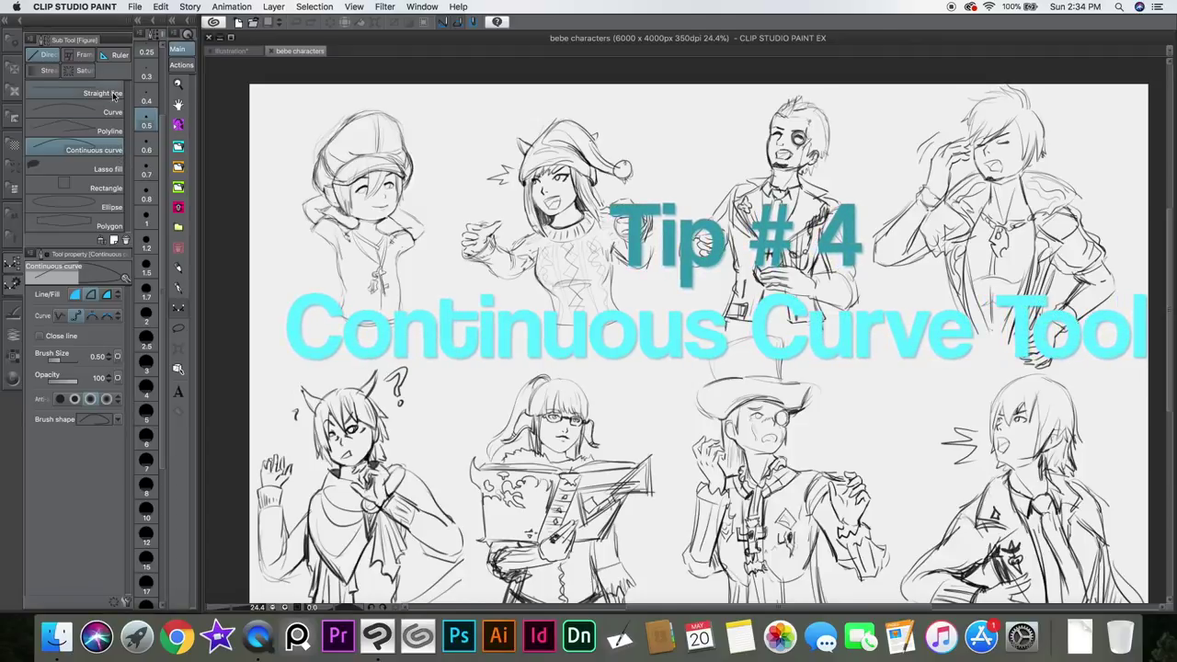
# Step: Move Layer 1 out of Folder 1, add a new vector layer at the top of the stack, and delete Layer 1
pyautogui.click(13, 333)
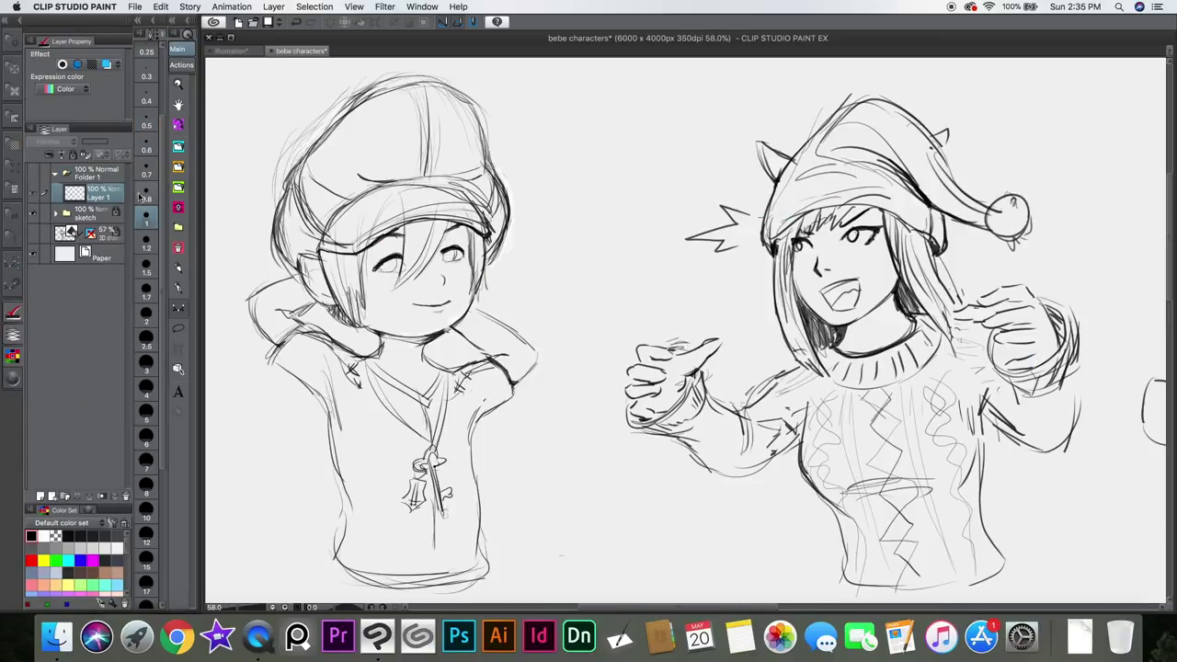
pyautogui.moveTo(103, 194); pyautogui.dragTo(125, 173)
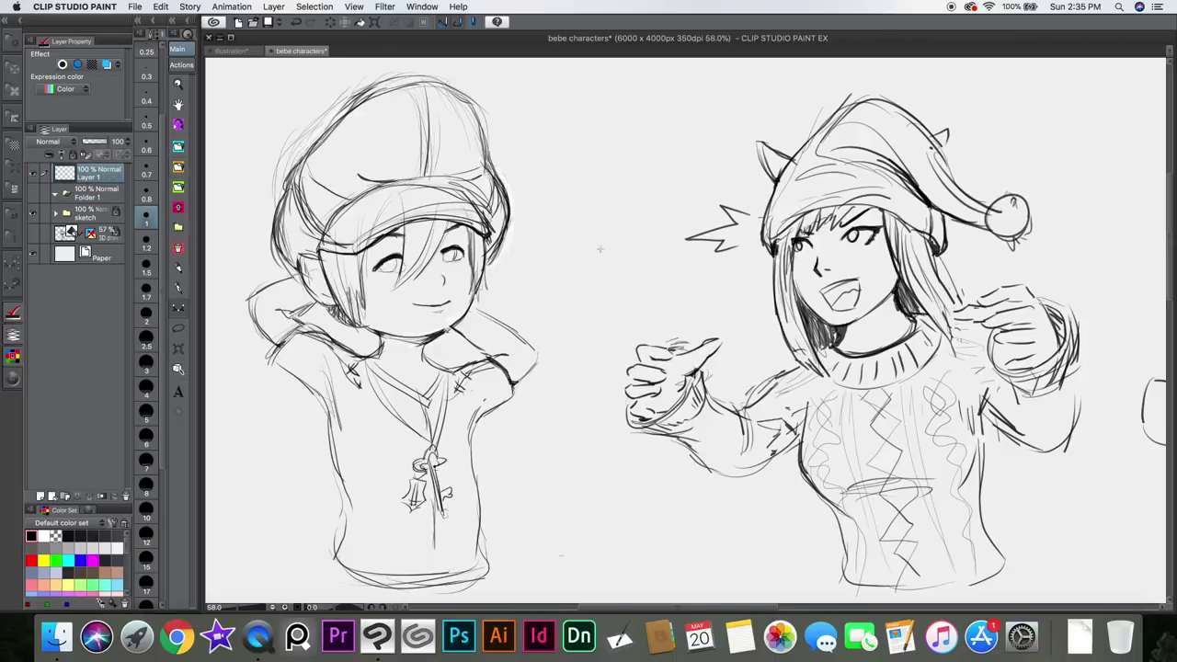
pyautogui.click(51, 497)
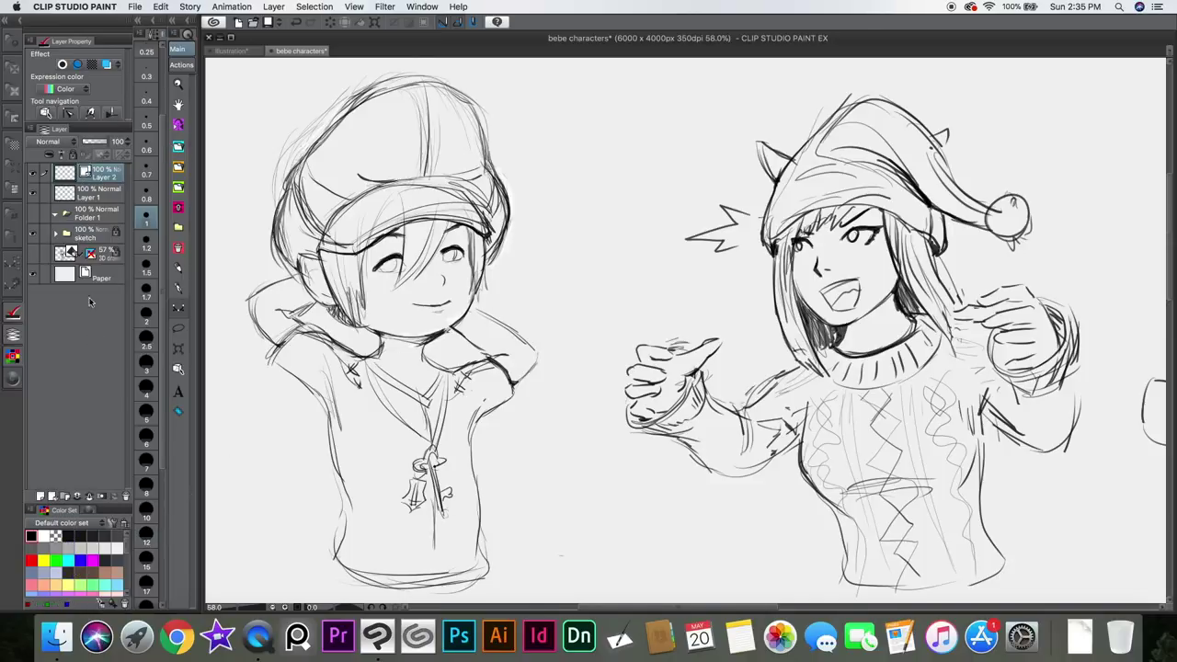
pyautogui.click(126, 498)
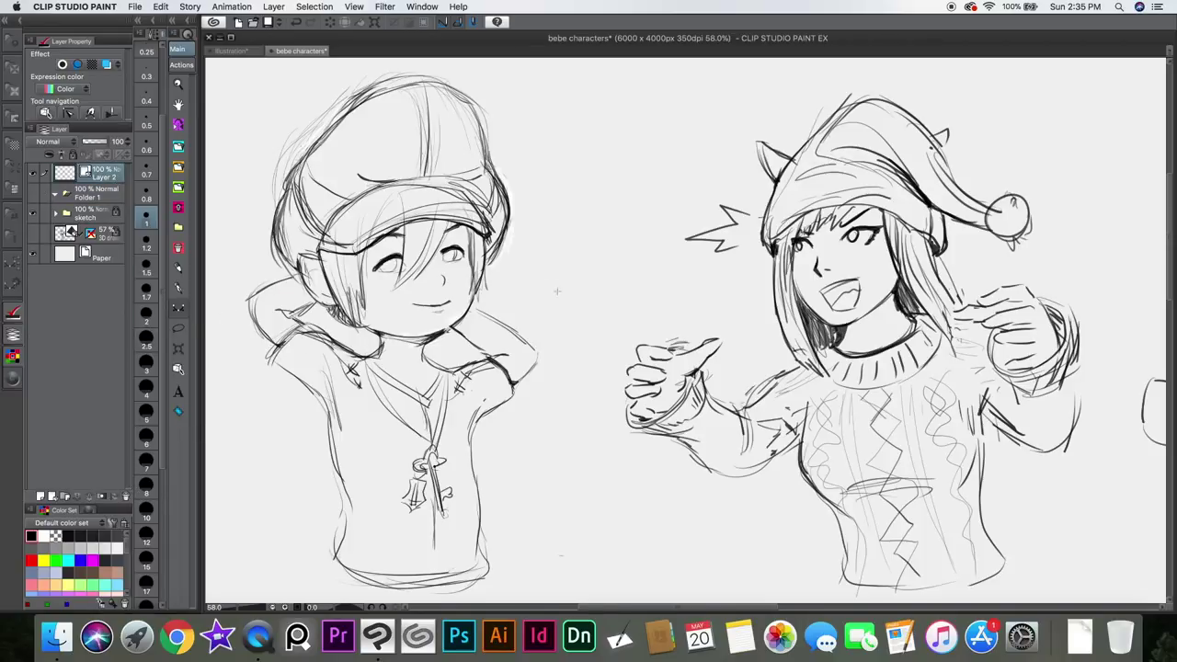
# Step: Trace the capped character's right-hand raised arm, torso side and part of the hem with Continuous curve, stepping back misplaced points
pyautogui.scroll(1, 460, 294)
pyautogui.moveTo(471, 306); pyautogui.dragTo(514, 328)
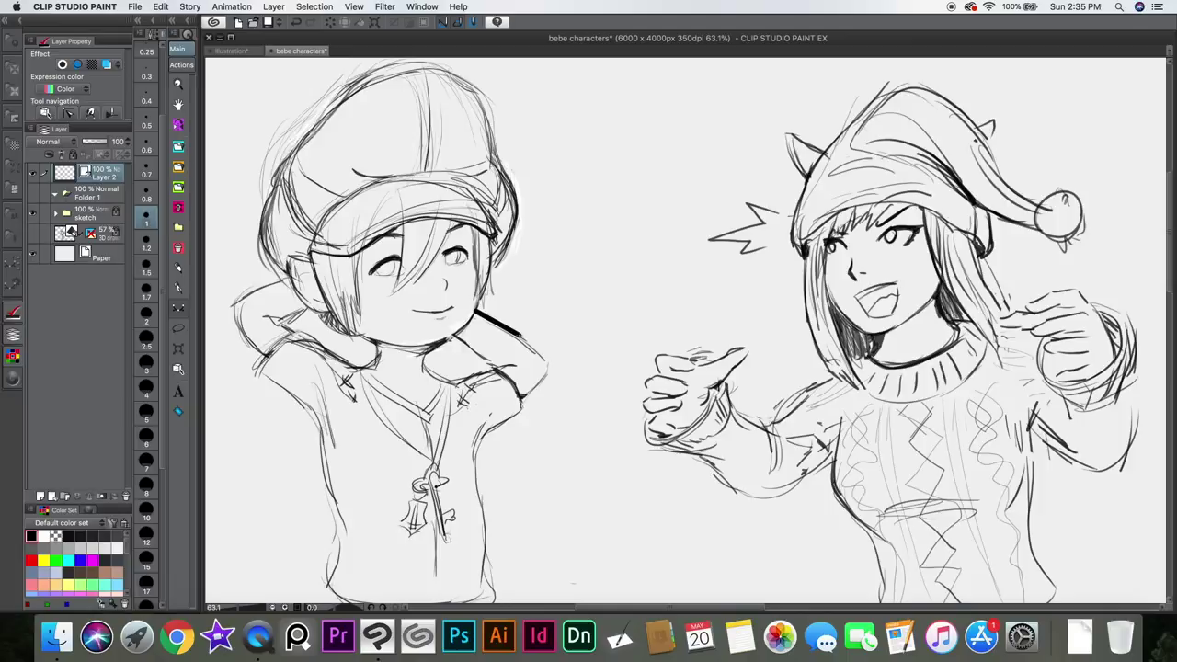
pyautogui.moveTo(476, 311)
pyautogui.mouseDown()
pyautogui.moveTo(548, 362)
pyautogui.moveTo(519, 414)
pyautogui.moveTo(486, 433)
pyautogui.moveTo(472, 529)
pyautogui.moveTo(478, 515)
pyautogui.moveTo(526, 540)
pyautogui.moveTo(549, 369)
pyautogui.mouseUp()
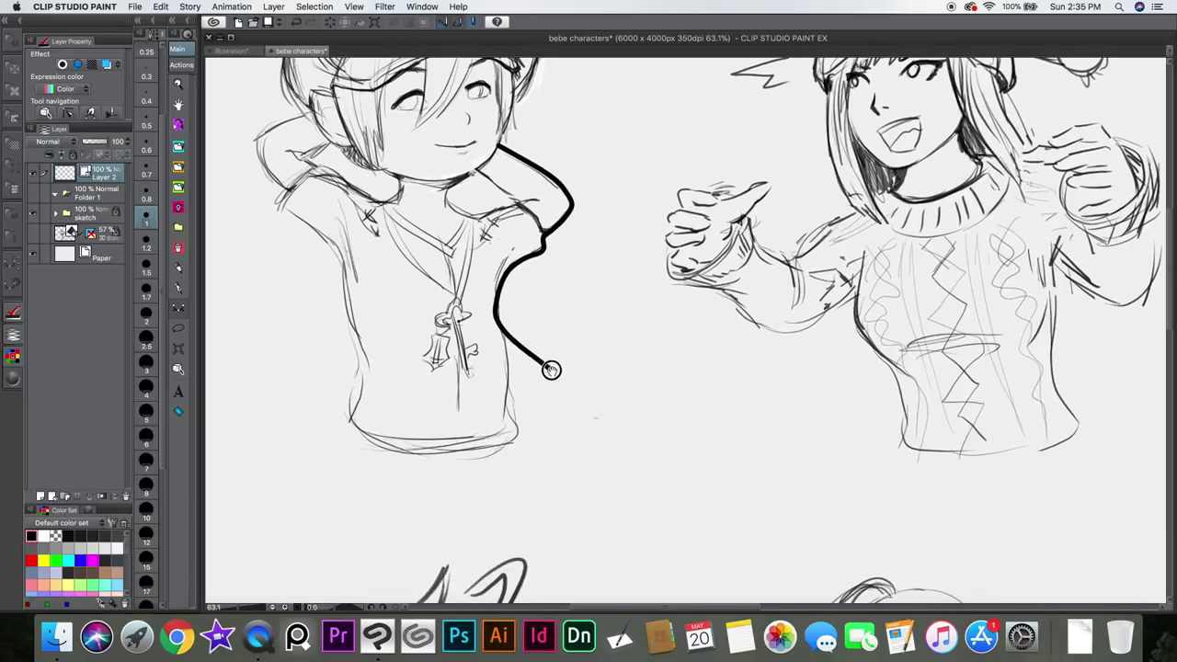
pyautogui.hotkey('ctrl', 'z')
pyautogui.moveTo(496, 294)
pyautogui.mouseDown()
pyautogui.moveTo(516, 439)
pyautogui.moveTo(501, 447)
pyautogui.moveTo(463, 429)
pyautogui.moveTo(454, 454)
pyautogui.moveTo(434, 459)
pyautogui.moveTo(394, 448)
pyautogui.moveTo(393, 395)
pyautogui.mouseUp()
pyautogui.hotkey('ctrl', 'z')
pyautogui.moveTo(393, 448); pyautogui.dragTo(398, 464)
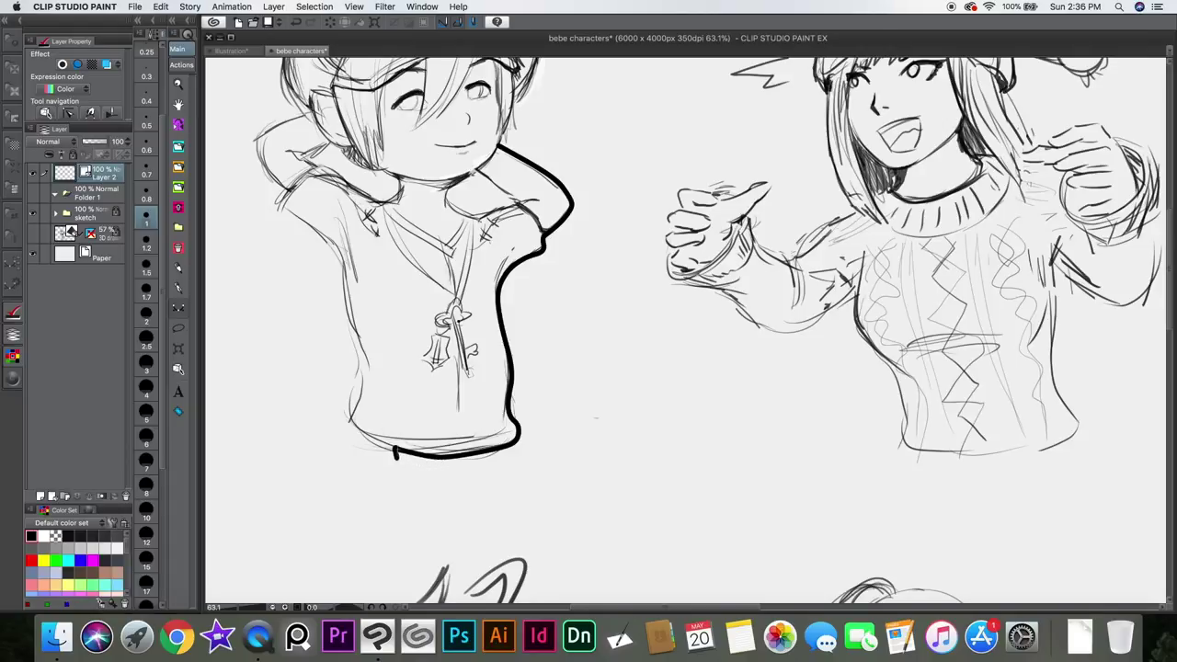
# Step: Continue the curve around the shirt hem and up the opposite side of the torso, undoing points that stray from the sketch
pyautogui.hotkey('ctrl', 'z')
pyautogui.moveTo(397, 448); pyautogui.dragTo(351, 446)
pyautogui.hotkey('ctrl', 'z')
pyautogui.moveTo(329, 405); pyautogui.dragTo(396, 449)
pyautogui.hotkey('ctrl', 'z')
pyautogui.moveTo(350, 418); pyautogui.dragTo(397, 450)
pyautogui.hotkey('ctrl', 'z')
pyautogui.hotkey('ctrl', 'z')
pyautogui.hotkey('ctrl', 'z')
pyautogui.moveTo(355, 429)
pyautogui.mouseDown()
pyautogui.moveTo(384, 448)
pyautogui.moveTo(360, 386)
pyautogui.moveTo(366, 342)
pyautogui.mouseUp()
pyautogui.hotkey('ctrl', 'z')
pyautogui.hotkey('ctrl', 'z')
pyautogui.moveTo(357, 404)
pyautogui.mouseDown()
pyautogui.moveTo(364, 439)
pyautogui.moveTo(350, 385)
pyautogui.moveTo(361, 325)
pyautogui.moveTo(342, 260)
pyautogui.mouseUp()
pyautogui.hotkey('ctrl', 'z')
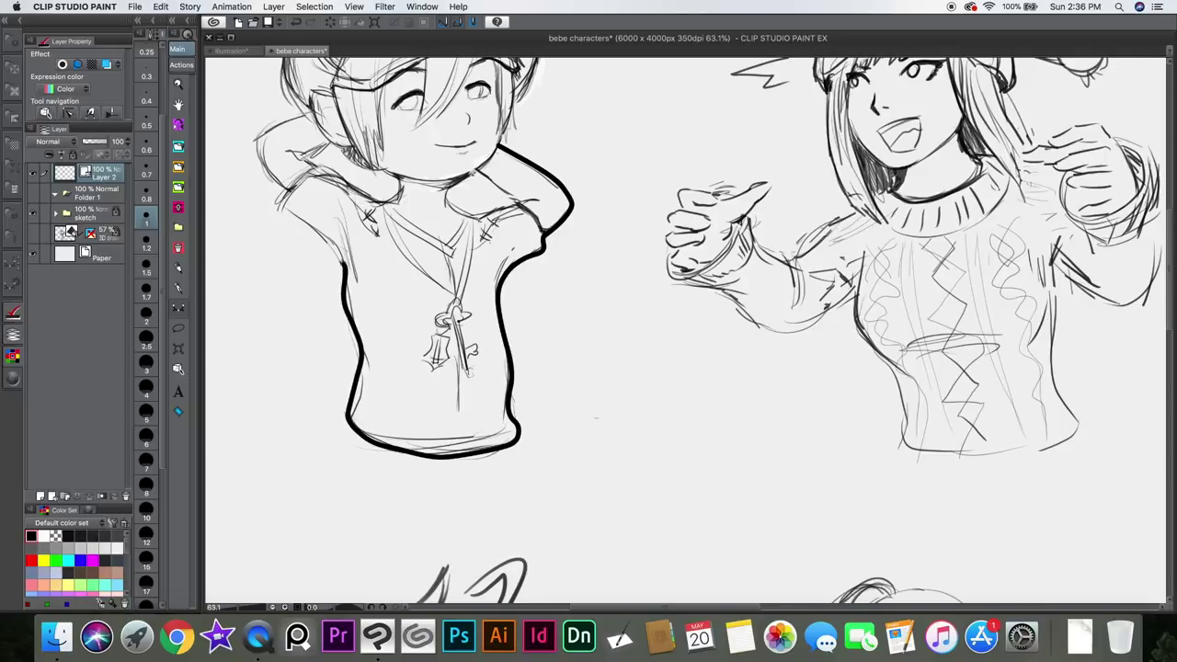
# Step: Rework the torso's left side and extend the curve over the shoulder and around the raised left-hand arm
pyautogui.hotkey('ctrl', 'z')
pyautogui.moveTo(355, 340); pyautogui.dragTo(342, 267)
pyautogui.hotkey('ctrl', 'z')
pyautogui.hotkey('ctrl', 'z')
pyautogui.hotkey('ctrl', 'z')
pyautogui.hotkey('ctrl', 'z')
pyautogui.hotkey('ctrl', 'z')
pyautogui.moveTo(350, 409)
pyautogui.mouseDown()
pyautogui.moveTo(253, 136)
pyautogui.moveTo(296, 112)
pyautogui.mouseUp()
pyautogui.hotkey('ctrl', 'z')
pyautogui.hotkey('ctrl', 'z')
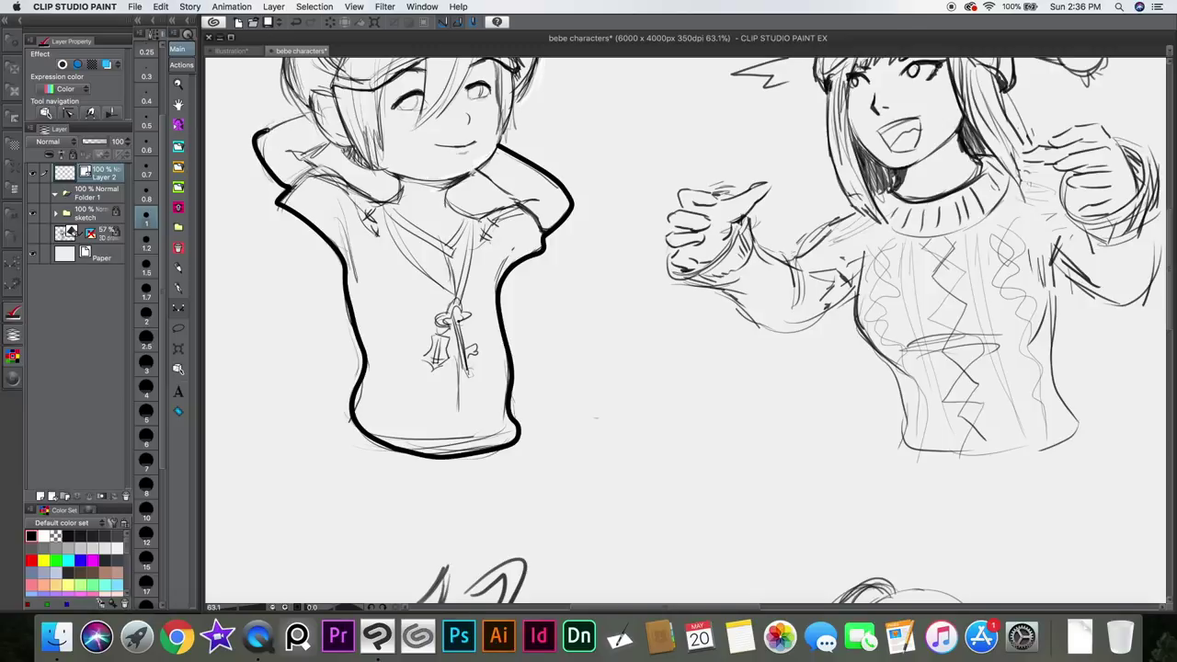
pyautogui.moveTo(266, 182); pyautogui.dragTo(276, 118)
pyautogui.scroll(-5, 685, 331)
pyautogui.scroll(1, 685, 331)
pyautogui.scroll(2, 420, 247)
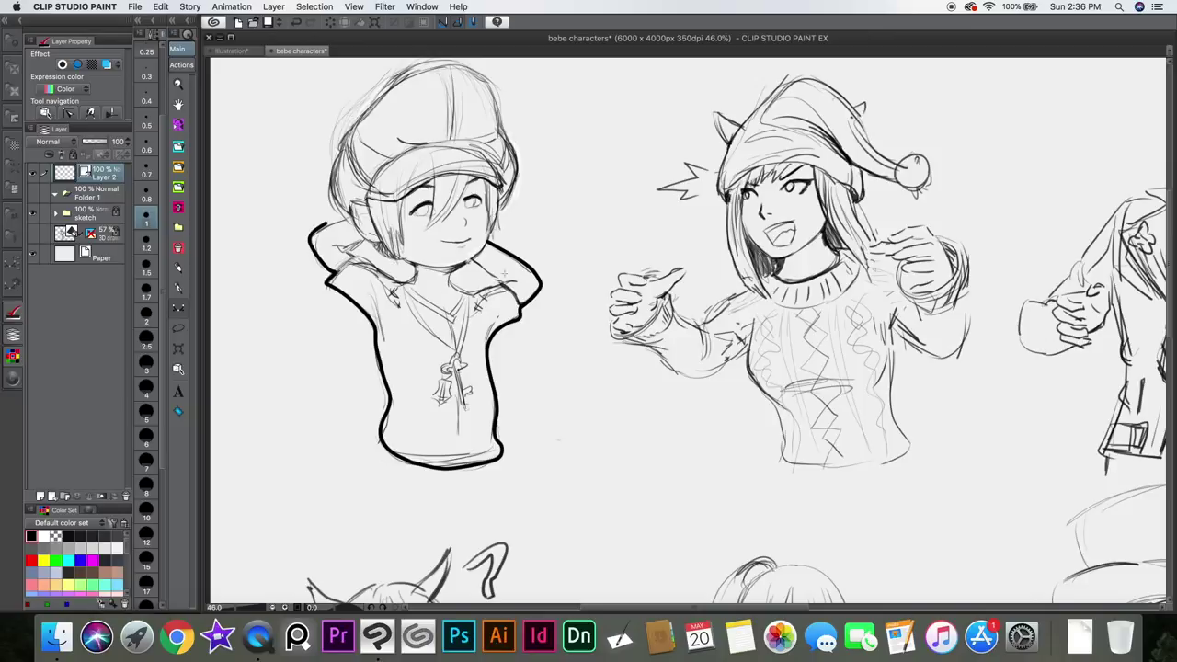
pyautogui.scroll(2, 529, 271)
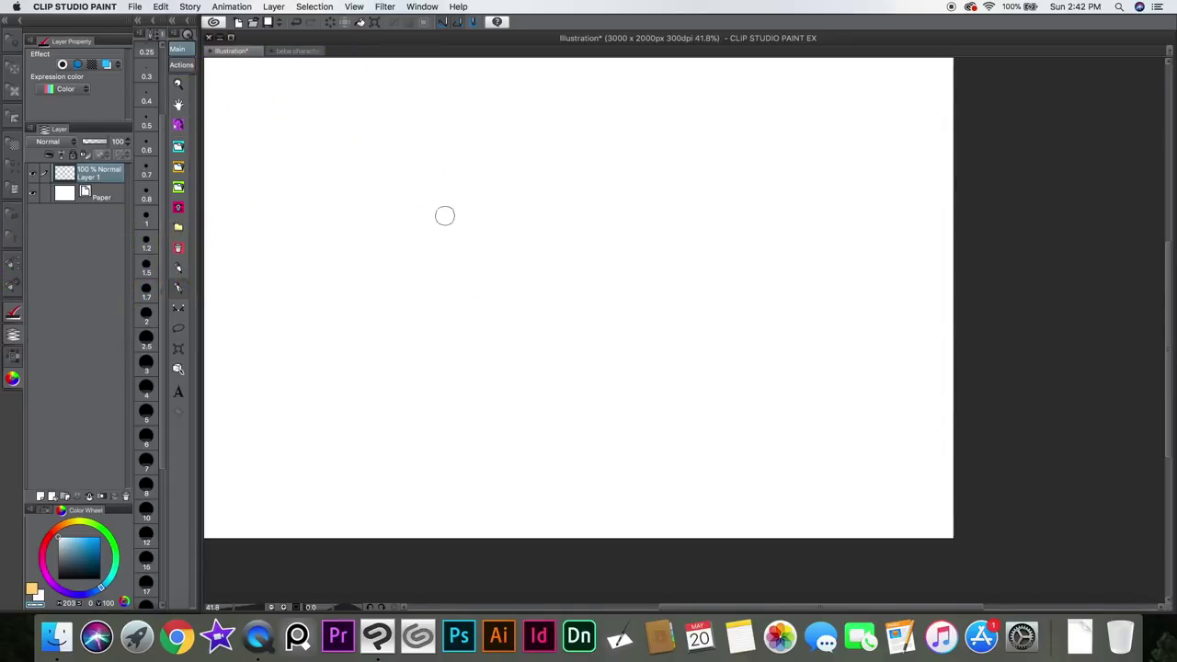
# Step: In the Illustration document, set the drawing colour to black and draw thick trial scribbles on Layer 1, undoing each one
pyautogui.press('x')
pyautogui.press('d')
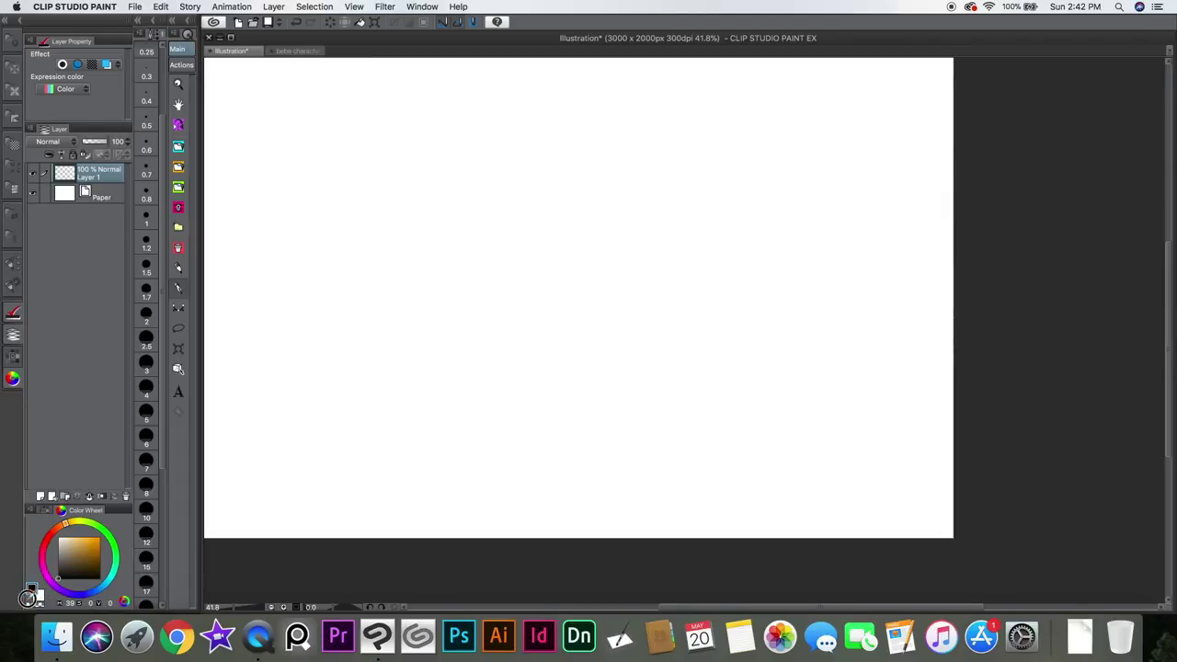
pyautogui.moveTo(433, 247)
pyautogui.mouseDown()
pyautogui.moveTo(441, 204)
pyautogui.moveTo(502, 254)
pyautogui.mouseUp()
pyautogui.scroll(1, 574, 239)
pyautogui.scroll(-4, 574, 239)
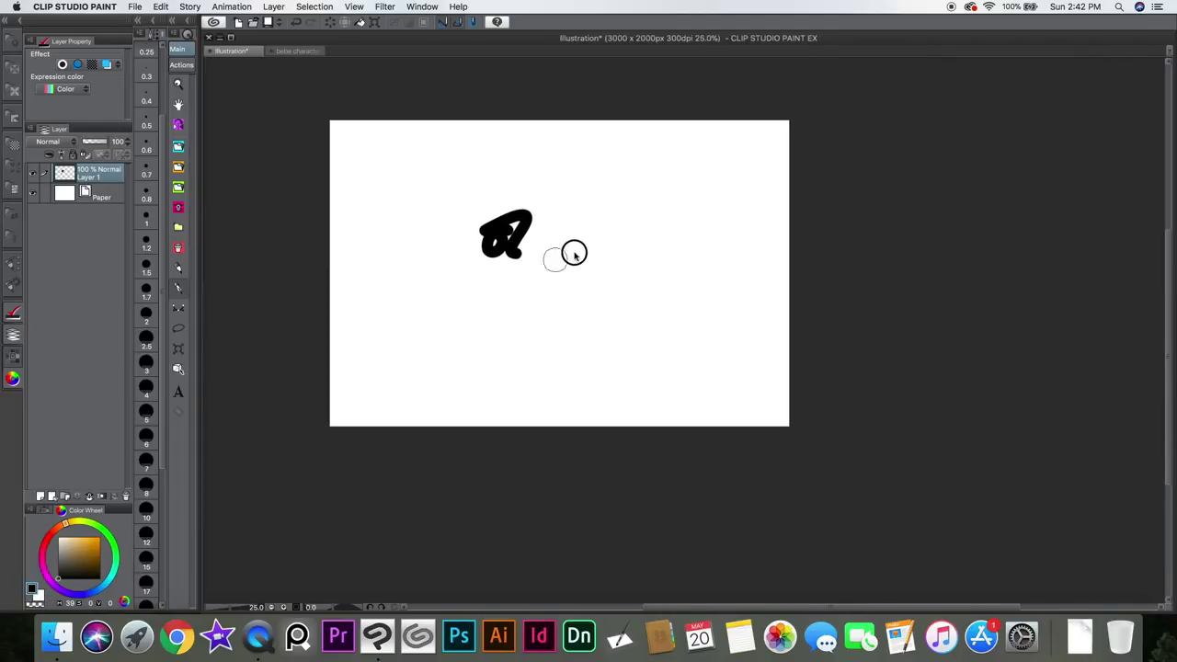
pyautogui.scroll(4, 561, 262)
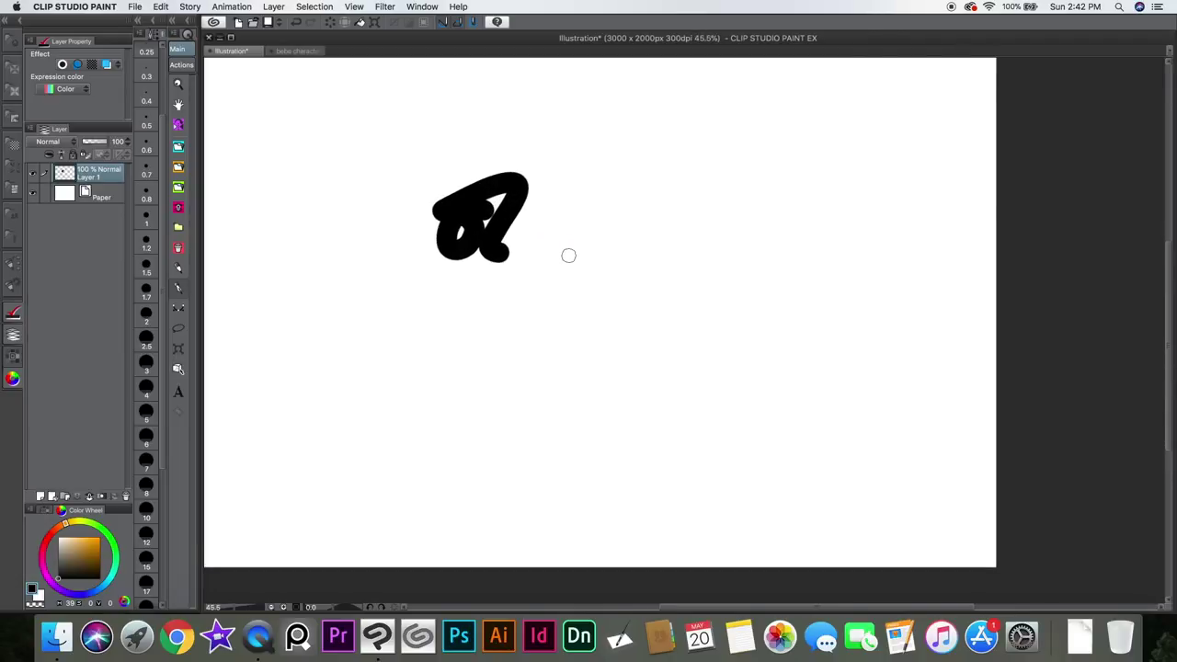
pyautogui.press('super+z')
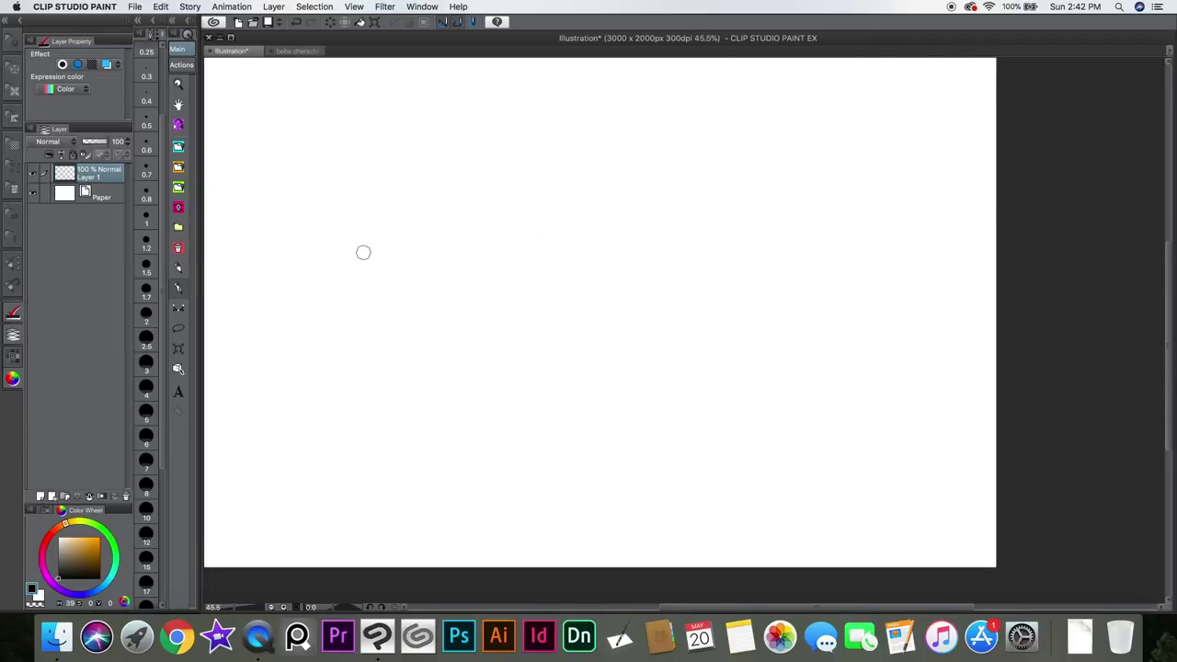
pyautogui.moveTo(362, 252); pyautogui.dragTo(379, 242)
pyautogui.press('super+z')
pyautogui.scroll(-3, 518, 224)
pyautogui.moveTo(560, 258)
pyautogui.mouseDown()
pyautogui.moveTo(500, 231)
pyautogui.moveTo(555, 205)
pyautogui.moveTo(564, 255)
pyautogui.mouseUp()
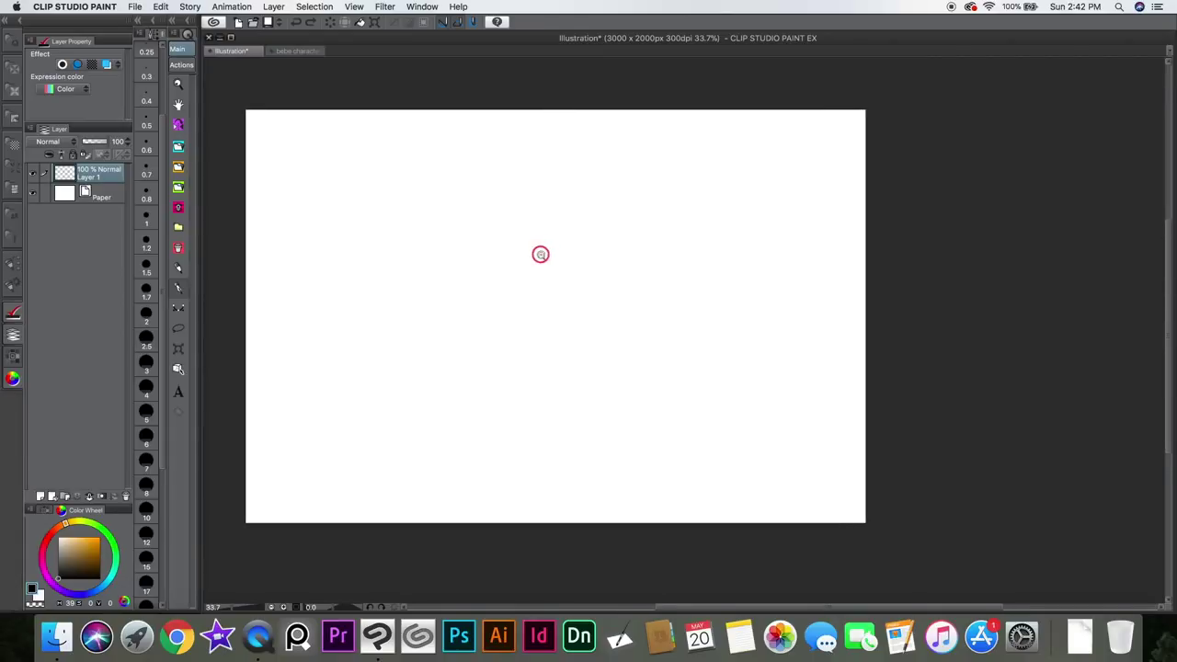
# Step: Draw several thick black freehand strokes in different parts of the canvas on Layer 1
pyautogui.scroll(5, 539, 254)
pyautogui.moveTo(489, 255); pyautogui.dragTo(564, 243)
pyautogui.moveTo(722, 262); pyautogui.dragTo(672, 350)
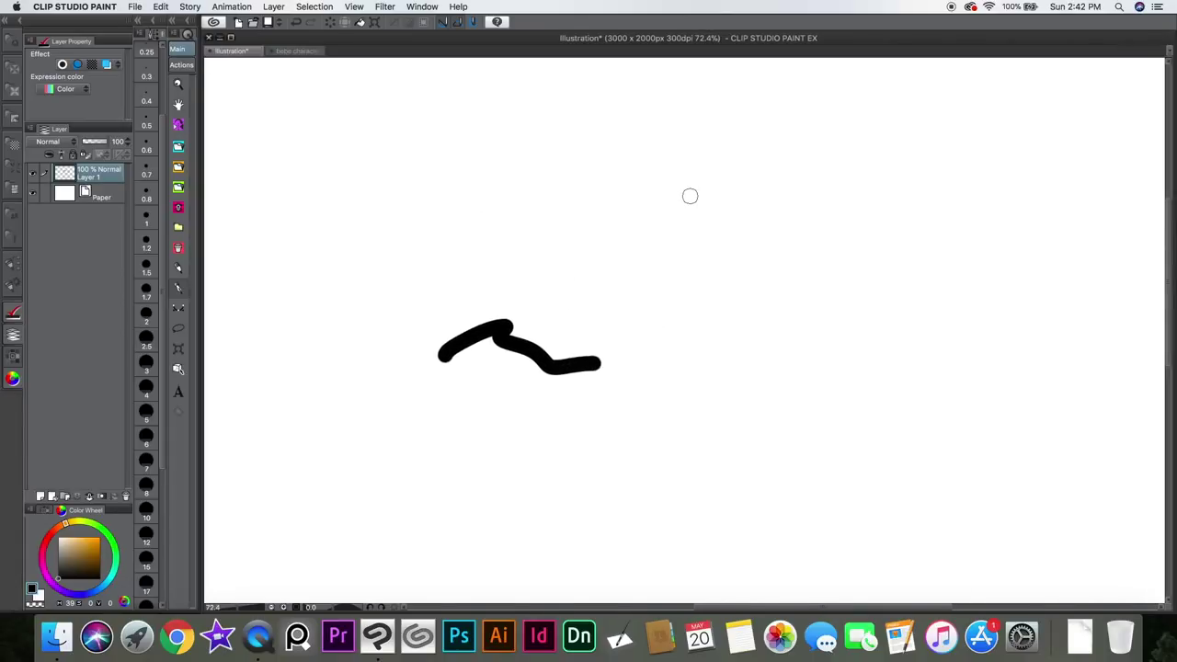
pyautogui.moveTo(657, 209)
pyautogui.mouseDown()
pyautogui.moveTo(696, 181)
pyautogui.moveTo(872, 224)
pyautogui.moveTo(677, 289)
pyautogui.moveTo(610, 230)
pyautogui.moveTo(432, 250)
pyautogui.moveTo(321, 290)
pyautogui.moveTo(508, 375)
pyautogui.mouseUp()
pyautogui.moveTo(780, 253)
pyautogui.mouseDown()
pyautogui.moveTo(675, 295)
pyautogui.moveTo(691, 310)
pyautogui.moveTo(807, 288)
pyautogui.moveTo(810, 315)
pyautogui.moveTo(855, 178)
pyautogui.mouseUp()
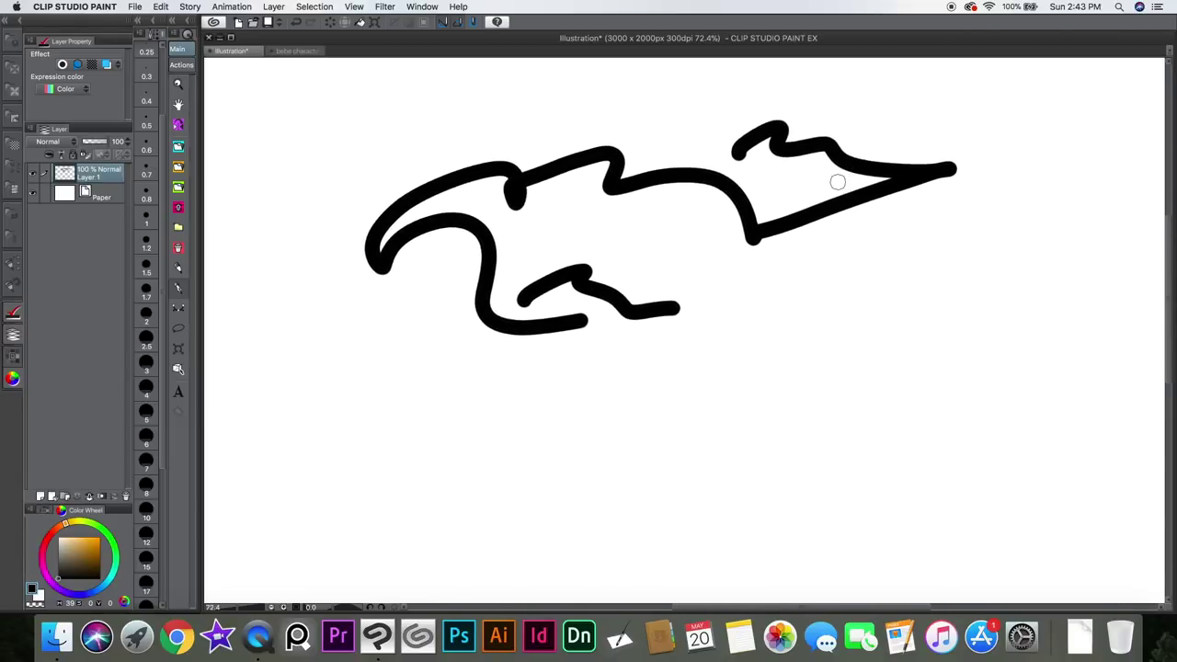
pyautogui.moveTo(694, 163)
pyautogui.mouseDown()
pyautogui.moveTo(623, 100)
pyautogui.moveTo(303, 193)
pyautogui.moveTo(743, 313)
pyautogui.moveTo(678, 266)
pyautogui.mouseUp()
pyautogui.hscroll(5, 644, 294)
pyautogui.moveTo(631, 320); pyautogui.dragTo(774, 333)
pyautogui.scroll(-3, 651, 278)
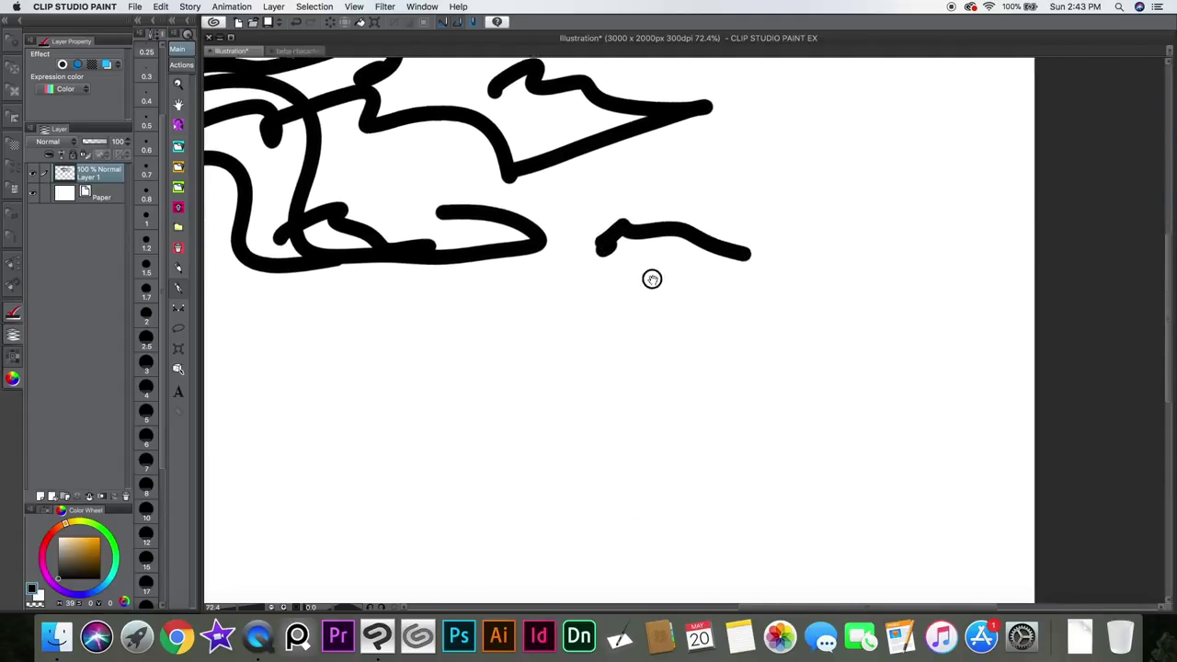
pyautogui.moveTo(592, 350); pyautogui.dragTo(761, 342)
pyautogui.scroll(-5, 628, 318)
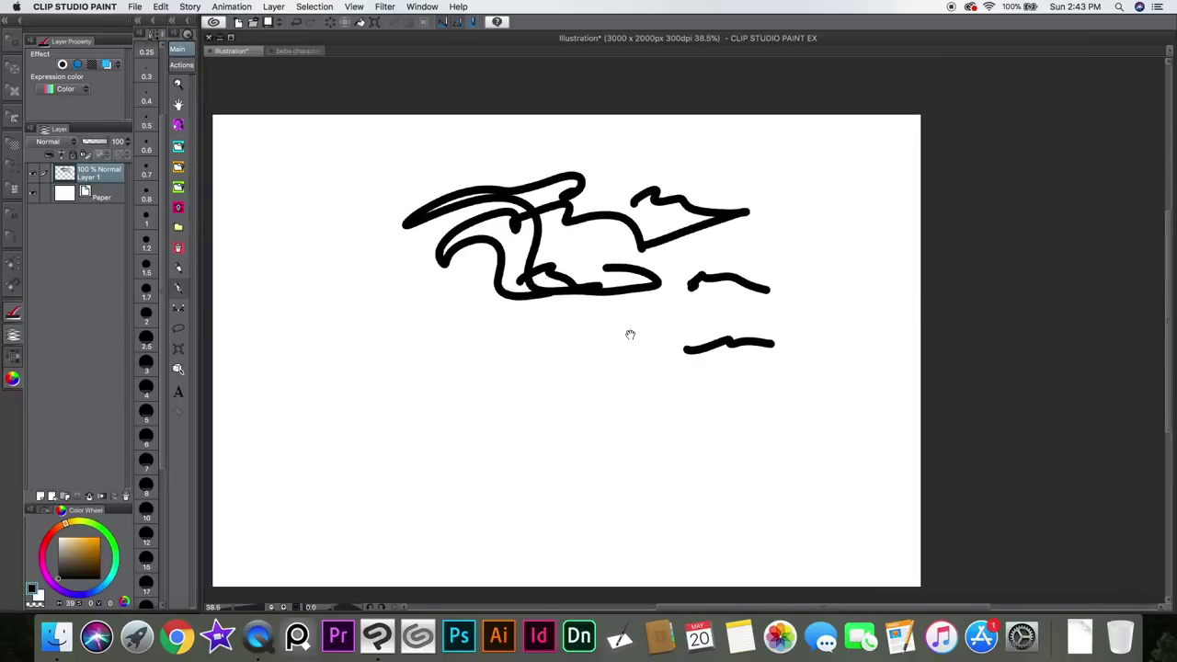
# Step: Draw a large thick Z-shaped curve on Layer 1 and a shorter wavy stroke beside its right side
pyautogui.moveTo(620, 345); pyautogui.dragTo(676, 346)
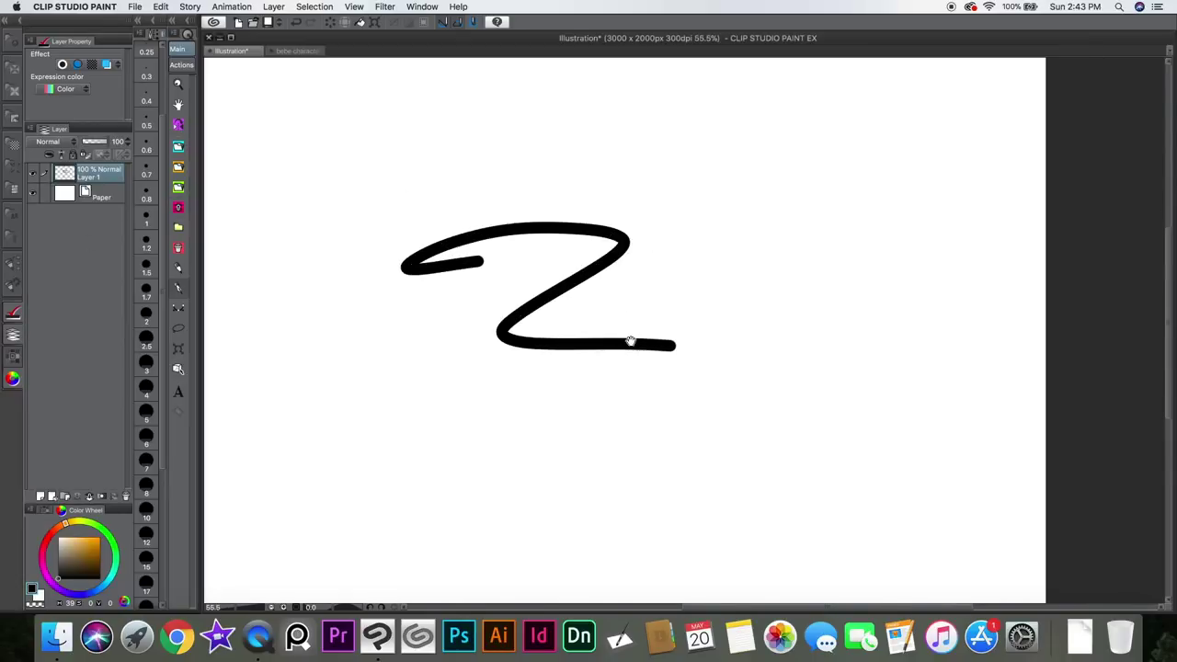
pyautogui.hscroll(3, 629, 342)
pyautogui.scroll(2, 619, 341)
pyautogui.moveTo(592, 319)
pyautogui.mouseDown()
pyautogui.moveTo(578, 297)
pyautogui.moveTo(618, 292)
pyautogui.mouseUp()
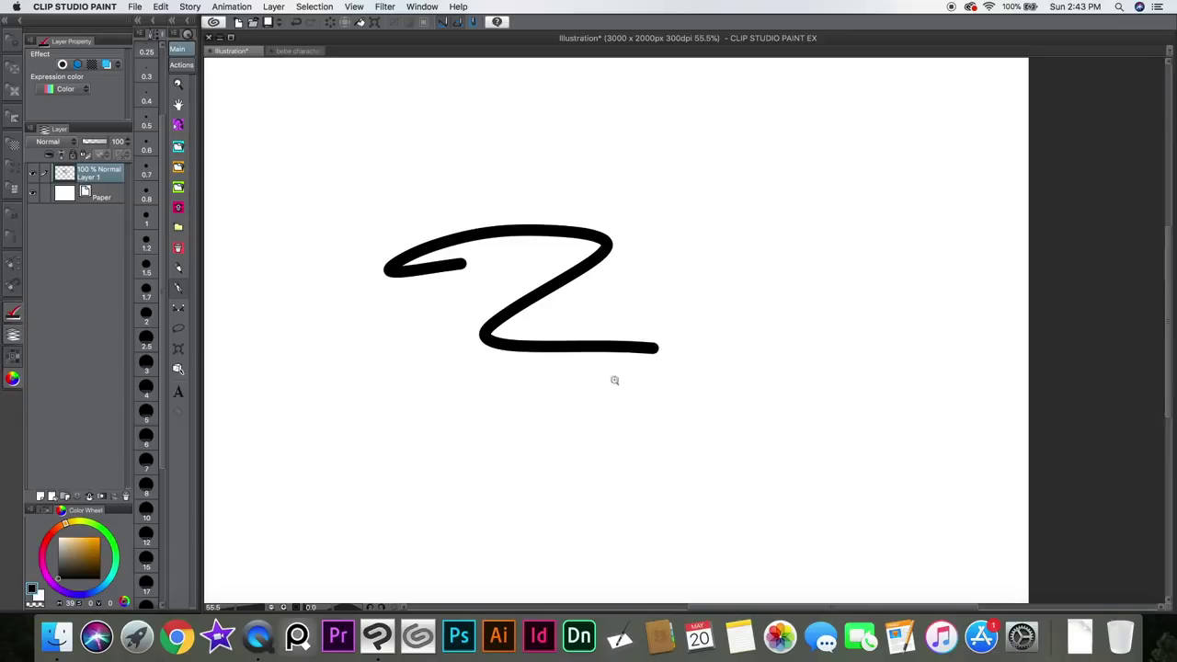
pyautogui.moveTo(607, 287); pyautogui.dragTo(669, 265)
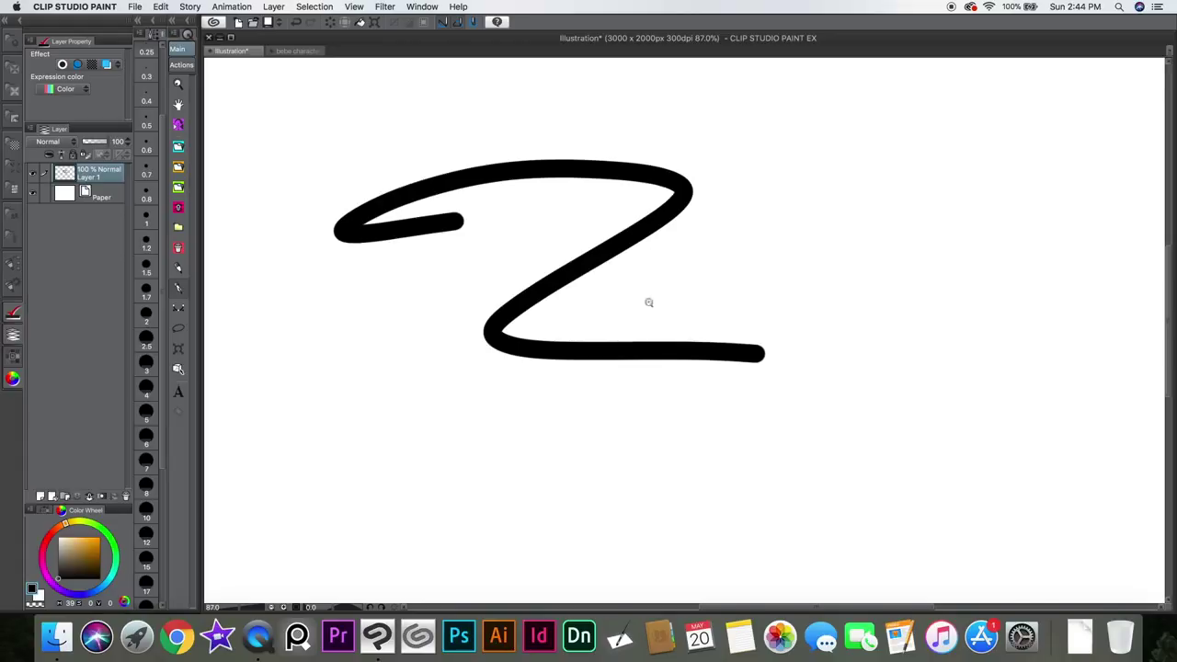
pyautogui.moveTo(670, 284)
pyautogui.mouseDown()
pyautogui.moveTo(600, 302)
pyautogui.moveTo(696, 276)
pyautogui.moveTo(833, 268)
pyautogui.mouseUp()
pyautogui.moveTo(746, 252); pyautogui.dragTo(715, 239)
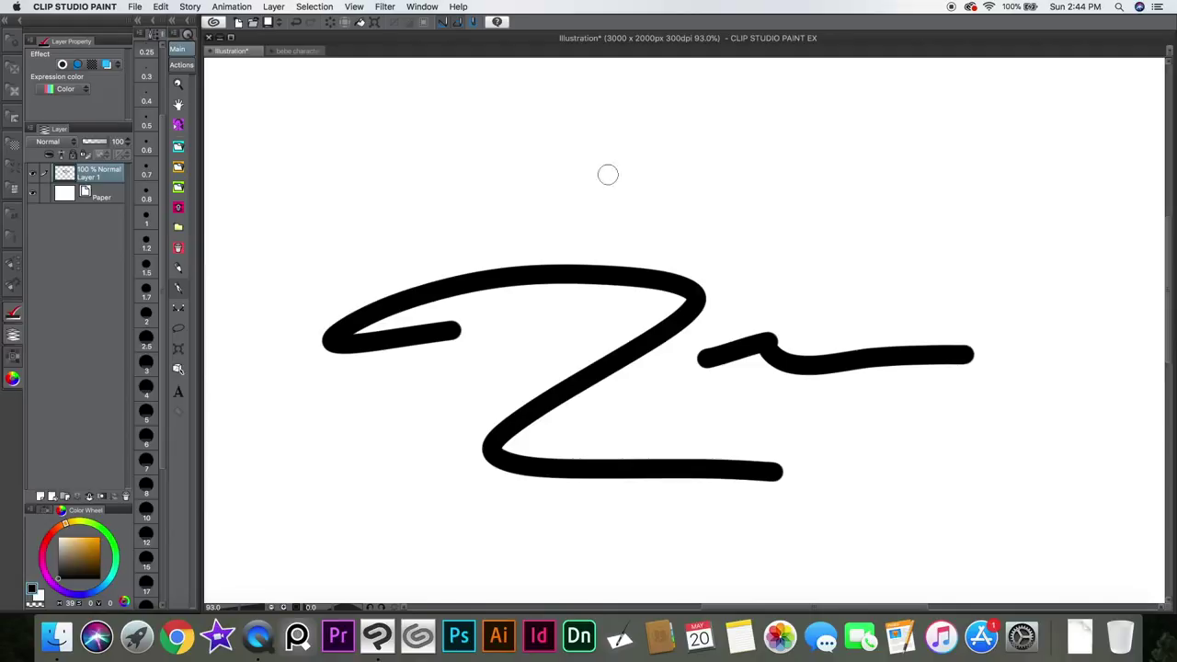
# Step: Add a short wavy stroke above the Z-shaped curve and a small thick mark above the right-hand wavy stroke
pyautogui.moveTo(576, 208); pyautogui.dragTo(726, 199)
pyautogui.scroll(-3, 579, 211)
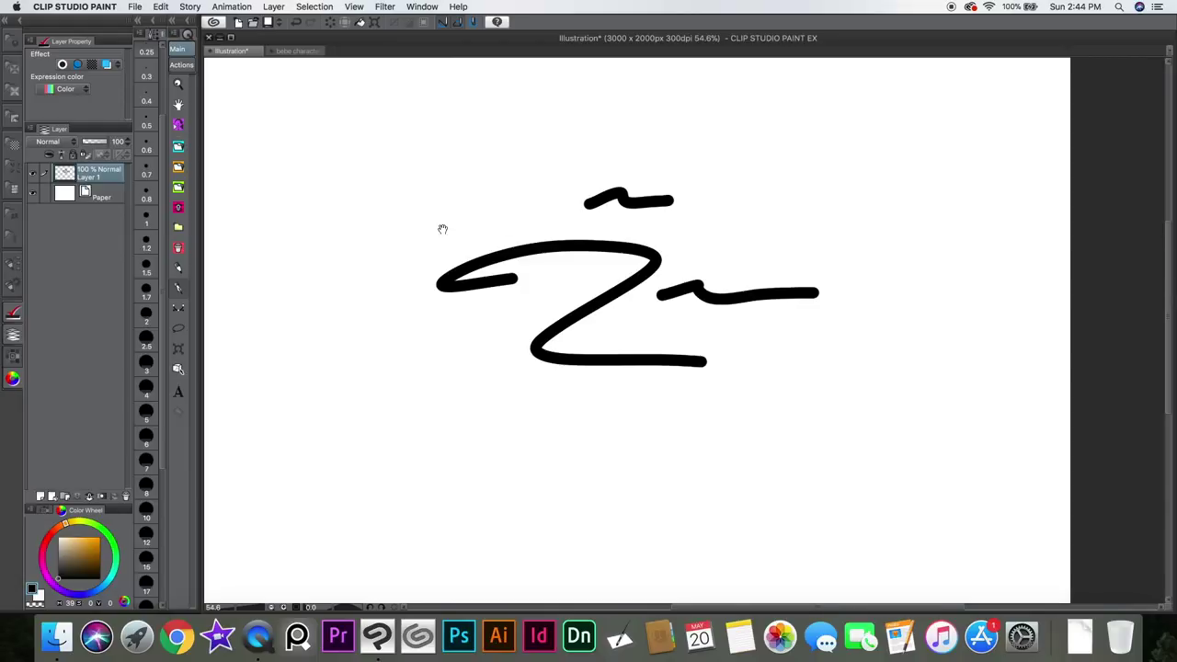
pyautogui.moveTo(598, 245); pyautogui.dragTo(495, 181)
pyautogui.moveTo(589, 189); pyautogui.dragTo(618, 187)
pyautogui.moveTo(770, 206); pyautogui.dragTo(739, 149)
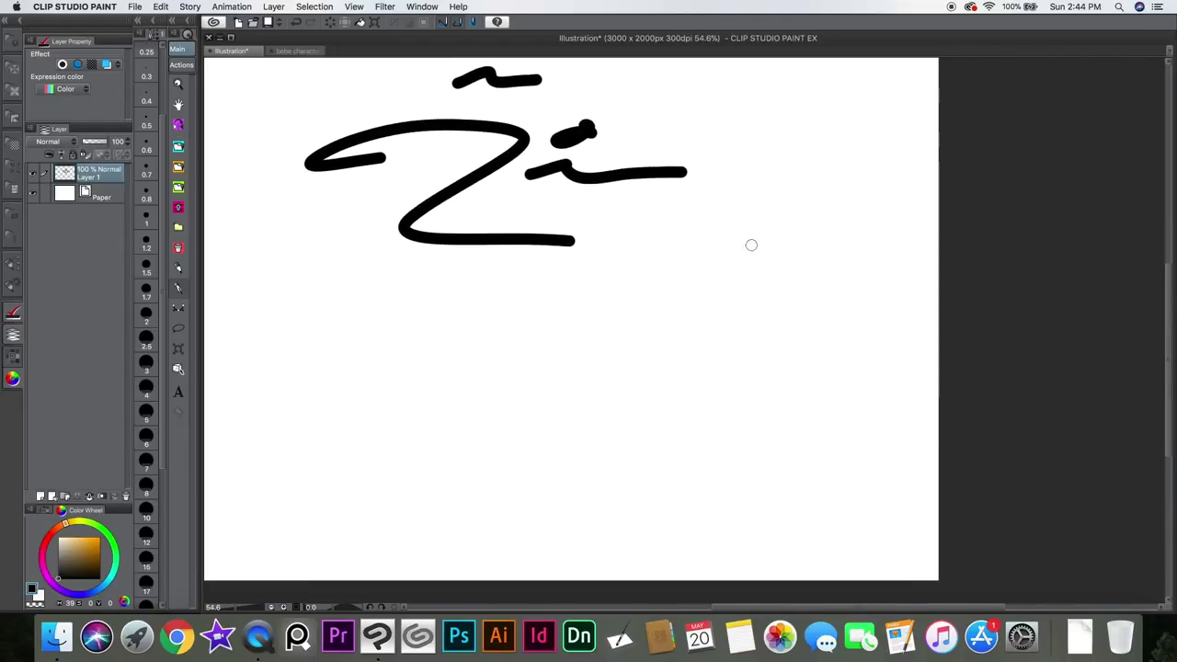
pyautogui.scroll(-1, 528, 234)
pyautogui.moveTo(496, 291); pyautogui.dragTo(544, 358)
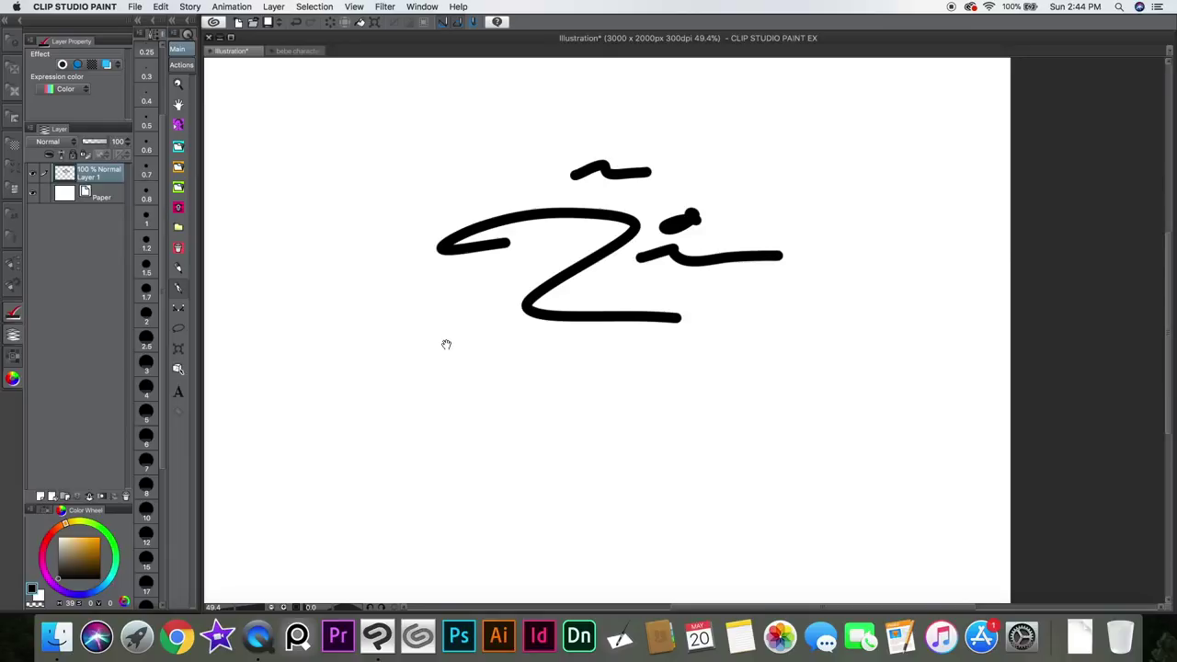
pyautogui.scroll(1, 407, 326)
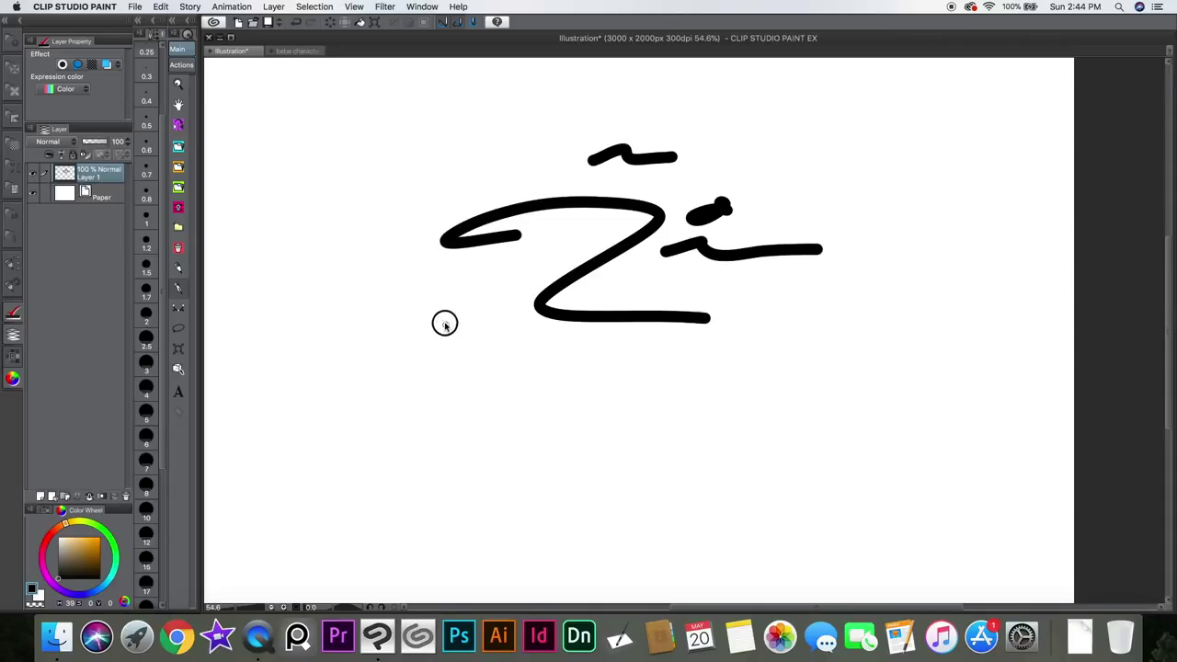
# Step: Fill the empty areas of Layer 1 with more freehand strokes in very thick and thinner brush sizes
pyautogui.moveTo(381, 334); pyautogui.dragTo(431, 330)
pyautogui.moveTo(393, 294)
pyautogui.mouseDown()
pyautogui.moveTo(322, 307)
pyautogui.moveTo(531, 376)
pyautogui.moveTo(481, 355)
pyautogui.mouseUp()
pyautogui.moveTo(722, 375)
pyautogui.mouseDown()
pyautogui.moveTo(817, 336)
pyautogui.moveTo(869, 364)
pyautogui.mouseUp()
pyautogui.moveTo(831, 173)
pyautogui.mouseDown()
pyautogui.moveTo(950, 184)
pyautogui.moveTo(1010, 219)
pyautogui.mouseUp()
pyautogui.moveTo(421, 123)
pyautogui.mouseDown()
pyautogui.moveTo(500, 164)
pyautogui.moveTo(289, 213)
pyautogui.moveTo(437, 206)
pyautogui.mouseUp()
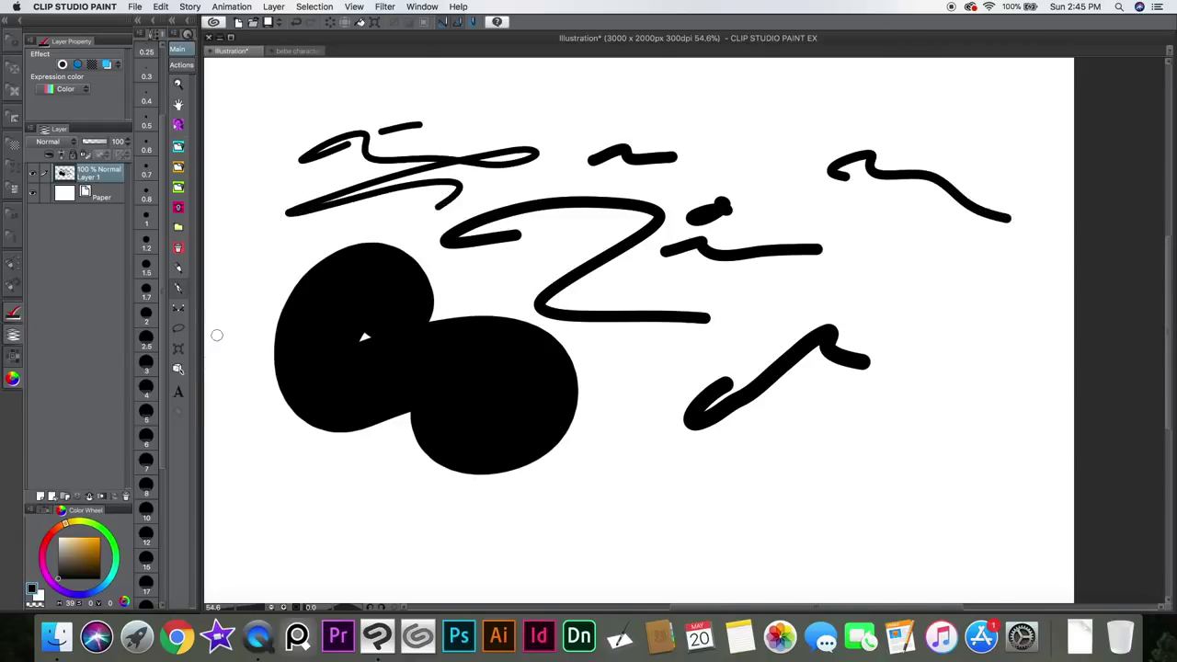
# Step: Clear Layer 1 and draw one wavy Felt pen stroke at brush size 1 and another below it at size 3
pyautogui.press('Delete')
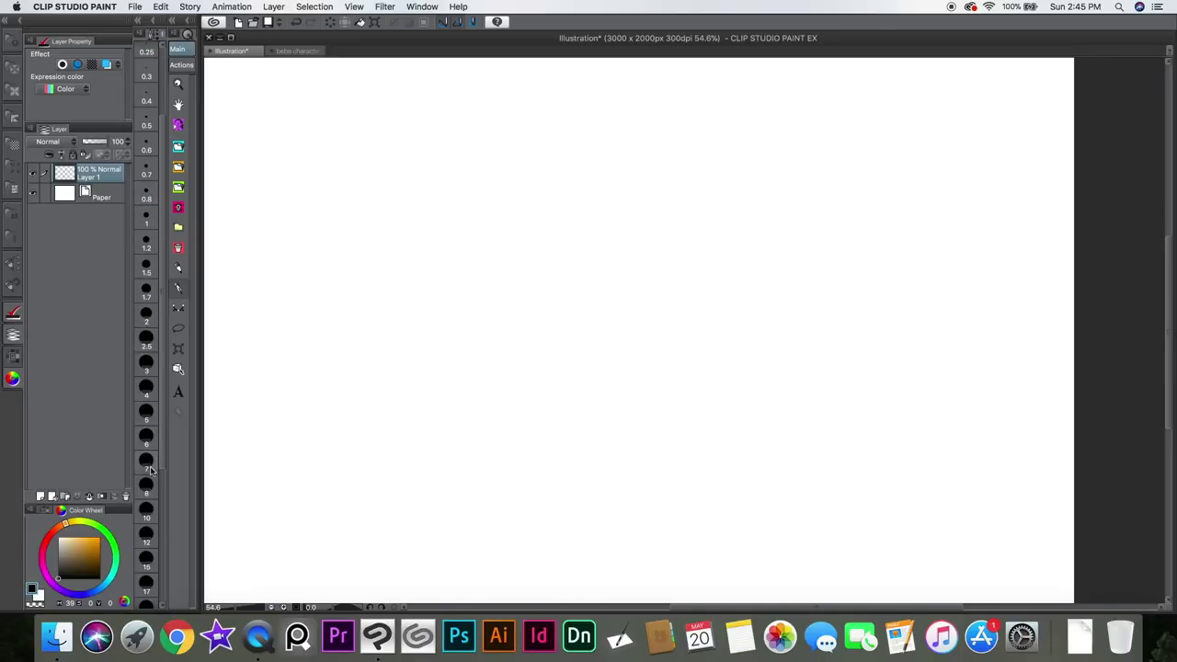
pyautogui.click(147, 216)
pyautogui.moveTo(377, 218)
pyautogui.mouseDown()
pyautogui.moveTo(506, 210)
pyautogui.moveTo(576, 254)
pyautogui.mouseUp()
pyautogui.click(146, 362)
pyautogui.moveTo(384, 264); pyautogui.dragTo(640, 352)
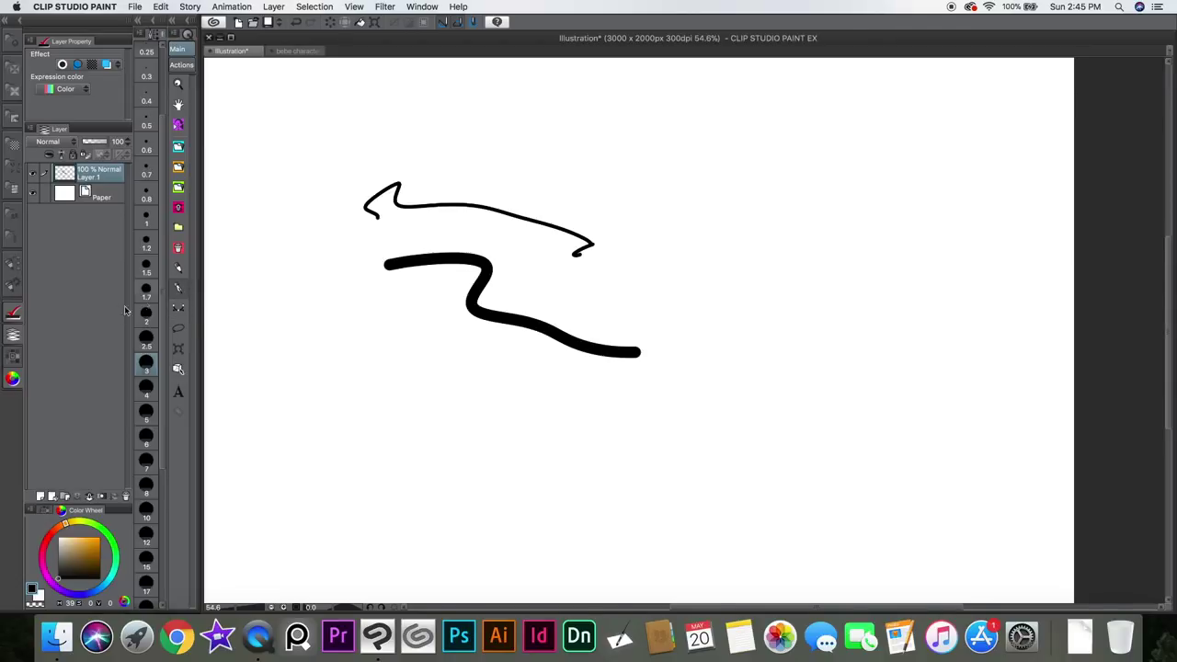
# Step: Switch to the Real G-pen at brush size 1 and draw several curved strokes of varying thickness around the two Felt pen strokes
pyautogui.click(12, 266)
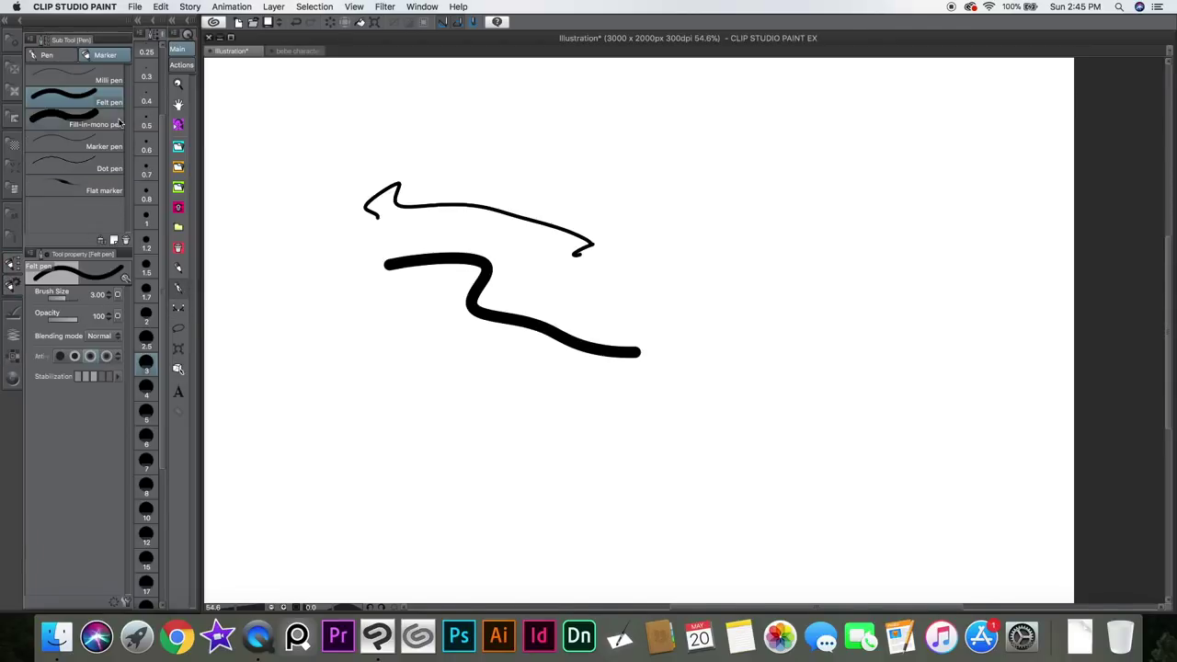
pyautogui.click(46, 55)
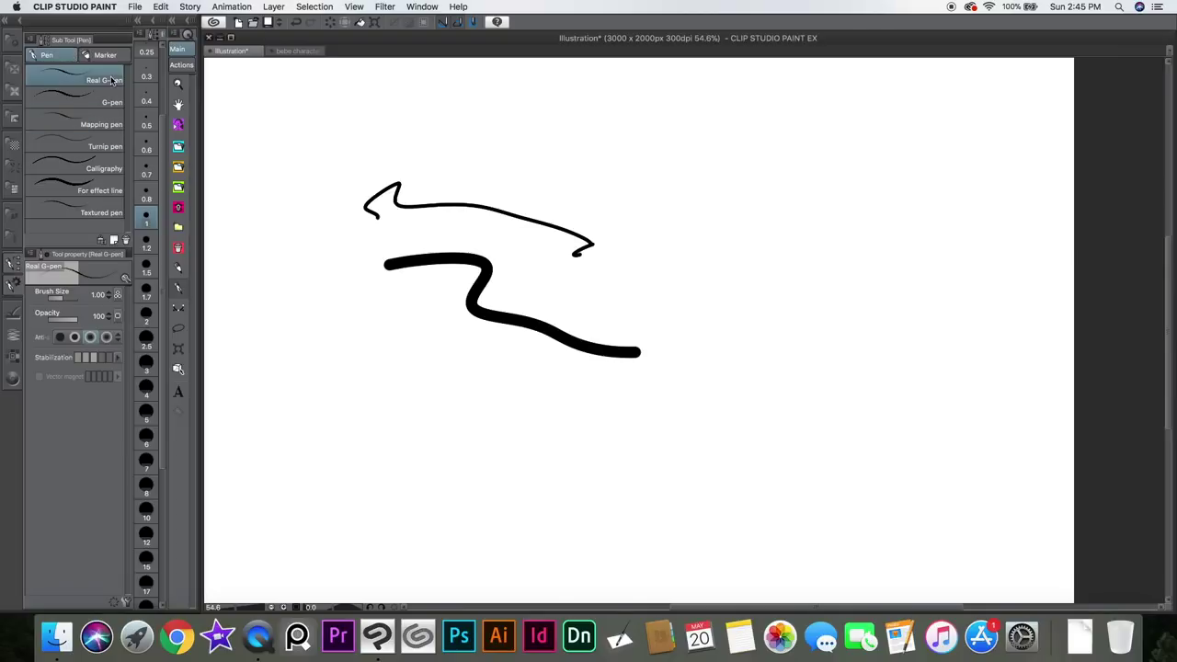
pyautogui.click(13, 312)
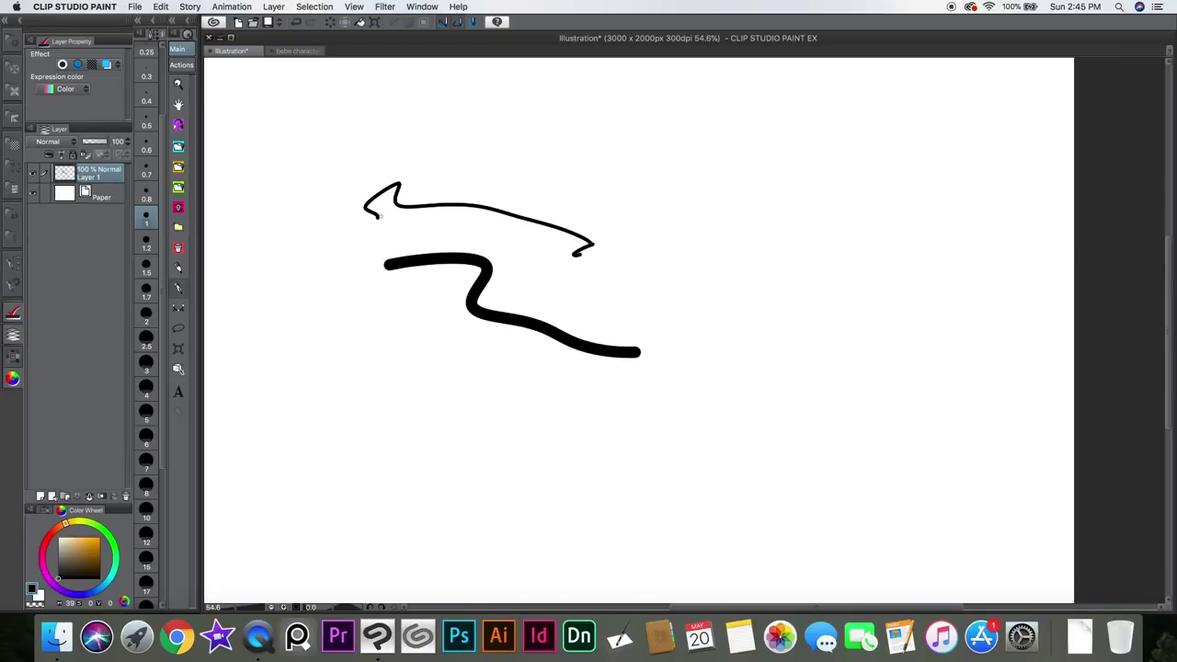
pyautogui.moveTo(718, 187)
pyautogui.mouseDown()
pyautogui.moveTo(611, 175)
pyautogui.moveTo(659, 157)
pyautogui.moveTo(763, 220)
pyautogui.moveTo(768, 259)
pyautogui.moveTo(779, 236)
pyautogui.moveTo(802, 310)
pyautogui.moveTo(869, 278)
pyautogui.moveTo(872, 337)
pyautogui.moveTo(935, 304)
pyautogui.moveTo(923, 202)
pyautogui.moveTo(990, 274)
pyautogui.moveTo(982, 364)
pyautogui.mouseUp()
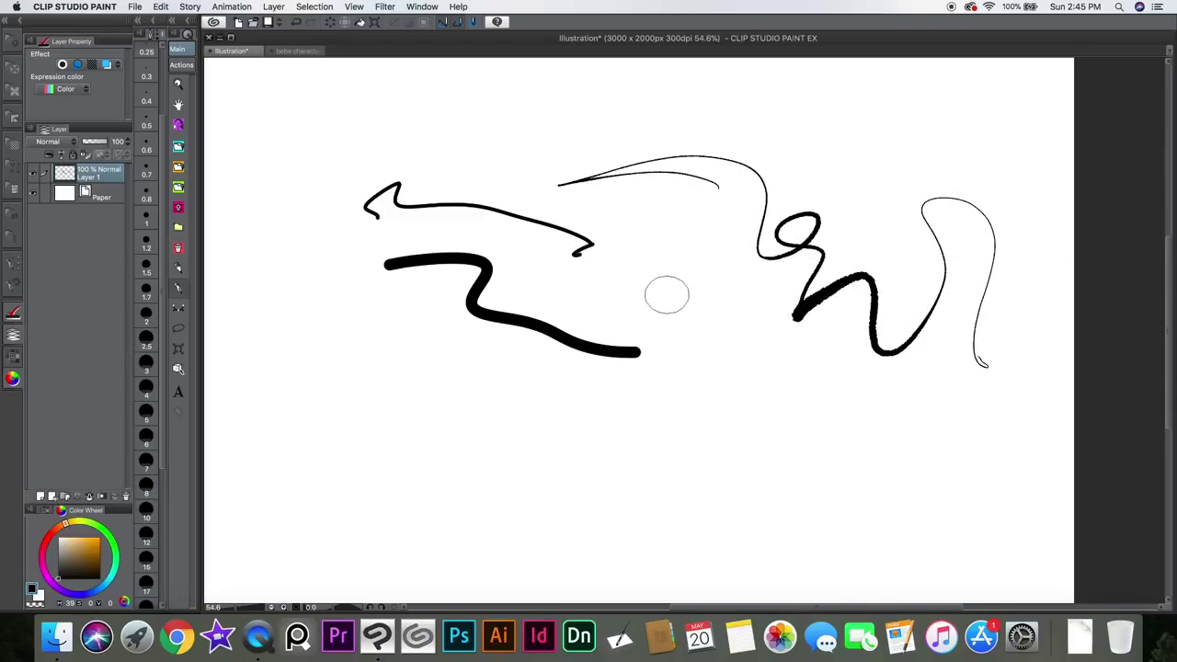
pyautogui.moveTo(842, 187); pyautogui.dragTo(878, 170)
pyautogui.moveTo(835, 414)
pyautogui.mouseDown()
pyautogui.moveTo(750, 473)
pyautogui.moveTo(825, 428)
pyautogui.moveTo(946, 433)
pyautogui.moveTo(891, 461)
pyautogui.moveTo(964, 471)
pyautogui.moveTo(945, 506)
pyautogui.mouseUp()
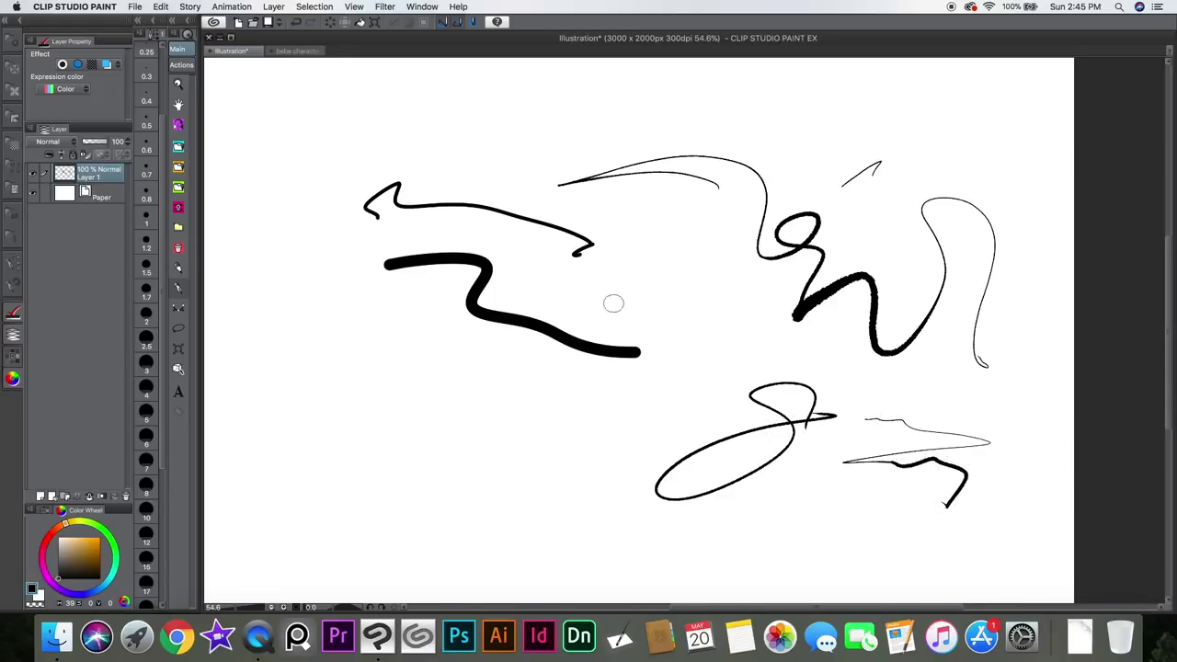
pyautogui.moveTo(350, 350)
pyautogui.mouseDown()
pyautogui.moveTo(393, 370)
pyautogui.moveTo(459, 367)
pyautogui.moveTo(317, 434)
pyautogui.moveTo(428, 492)
pyautogui.moveTo(496, 492)
pyautogui.mouseUp()
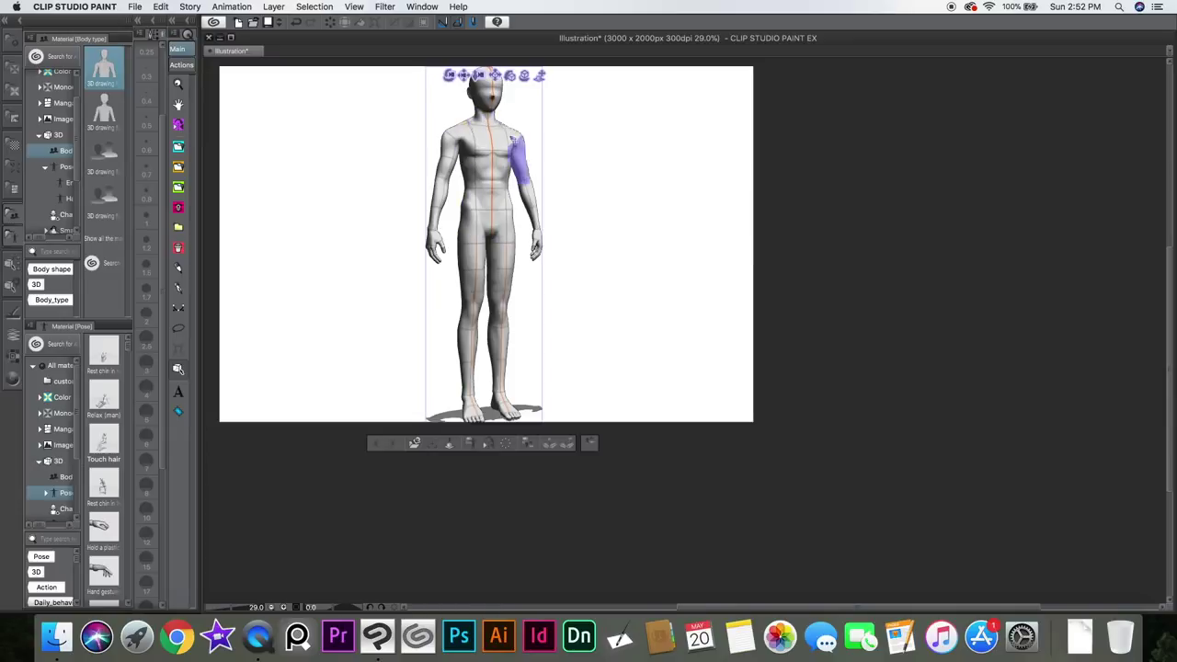
# Step: Open the 3D drawing figure's rendering settings and set its lighting method to Toon
pyautogui.moveTo(525, 75); pyautogui.dragTo(529, 75)
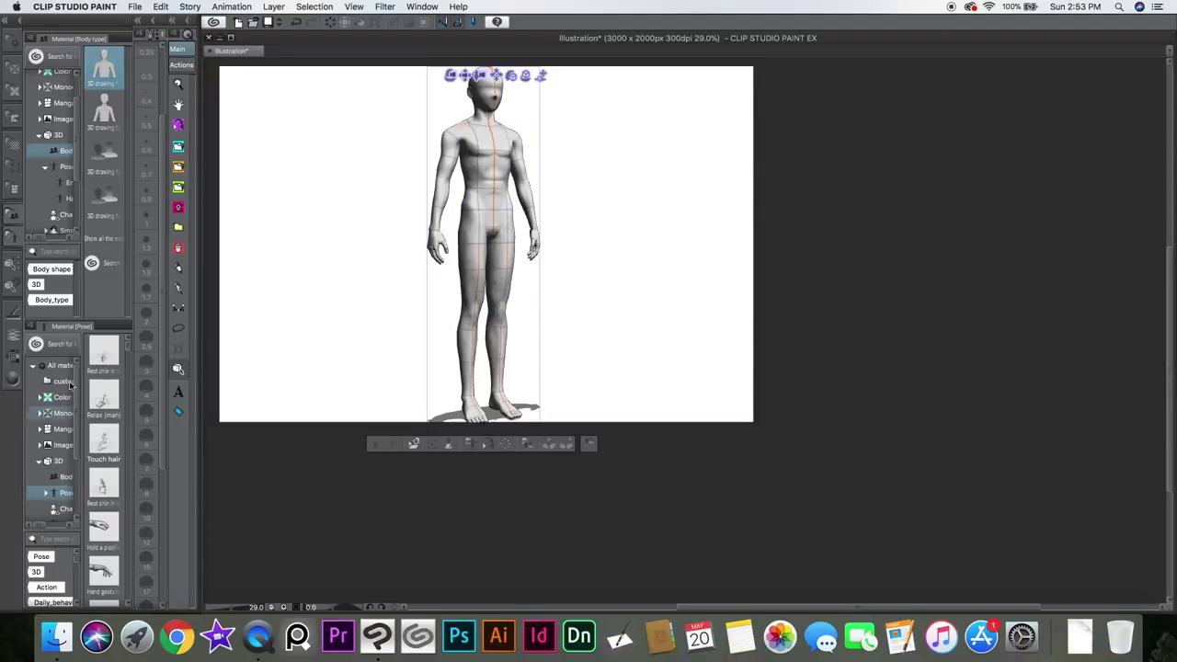
pyautogui.press('o')
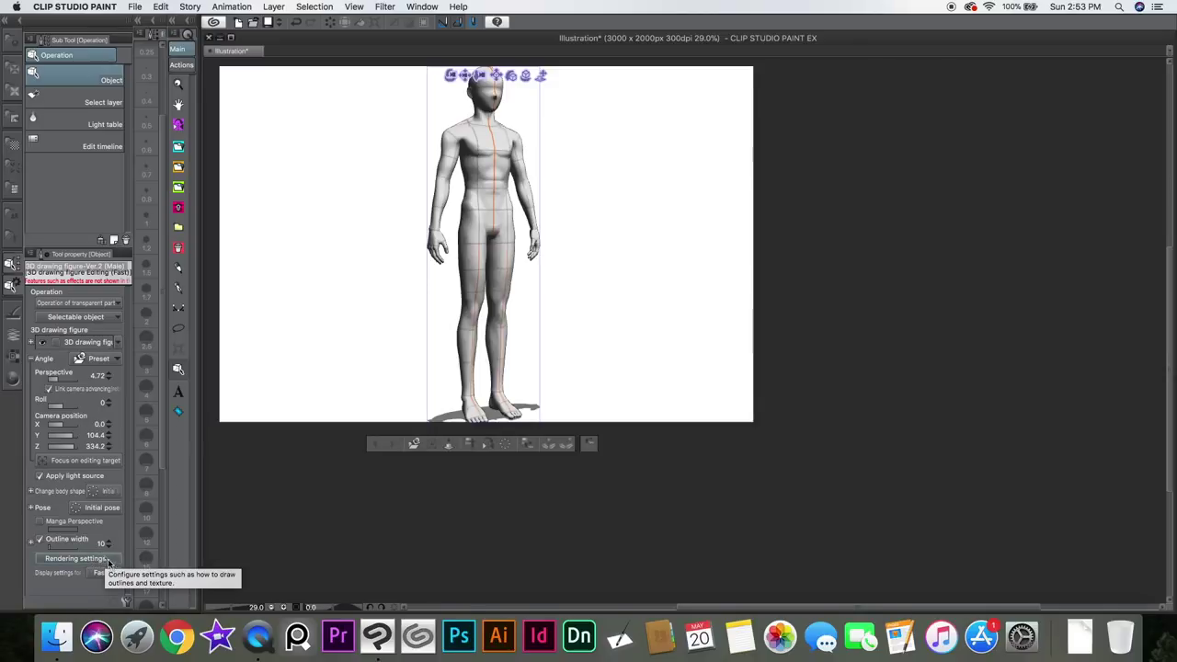
pyautogui.click(100, 558)
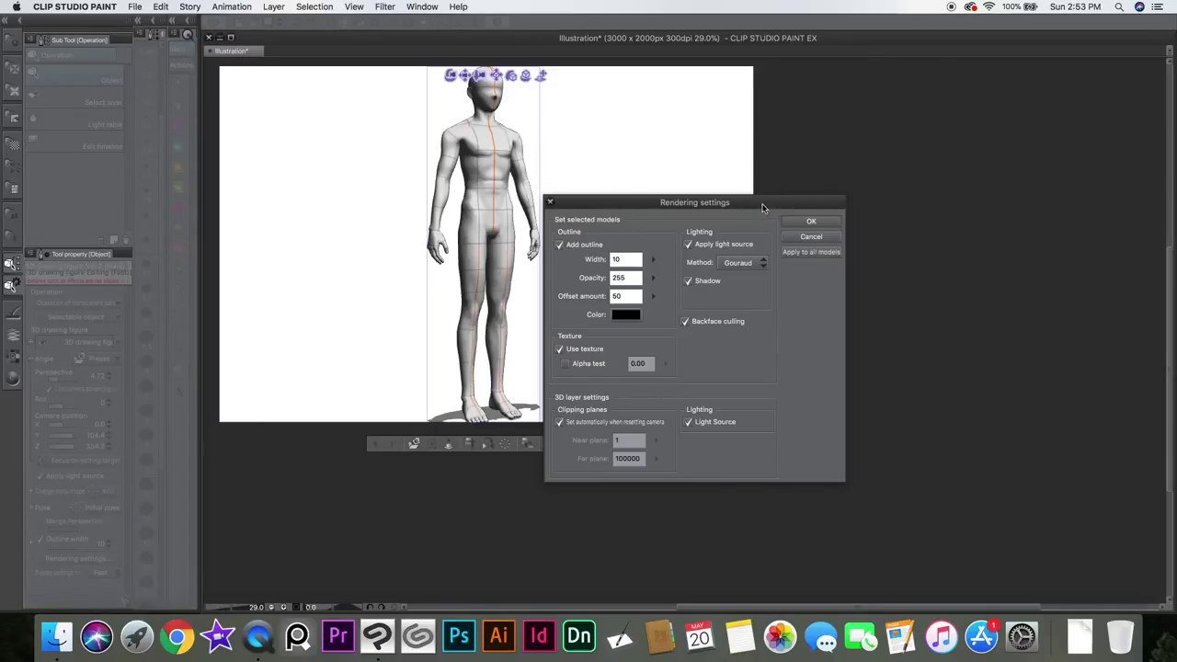
pyautogui.moveTo(762, 207); pyautogui.dragTo(817, 170)
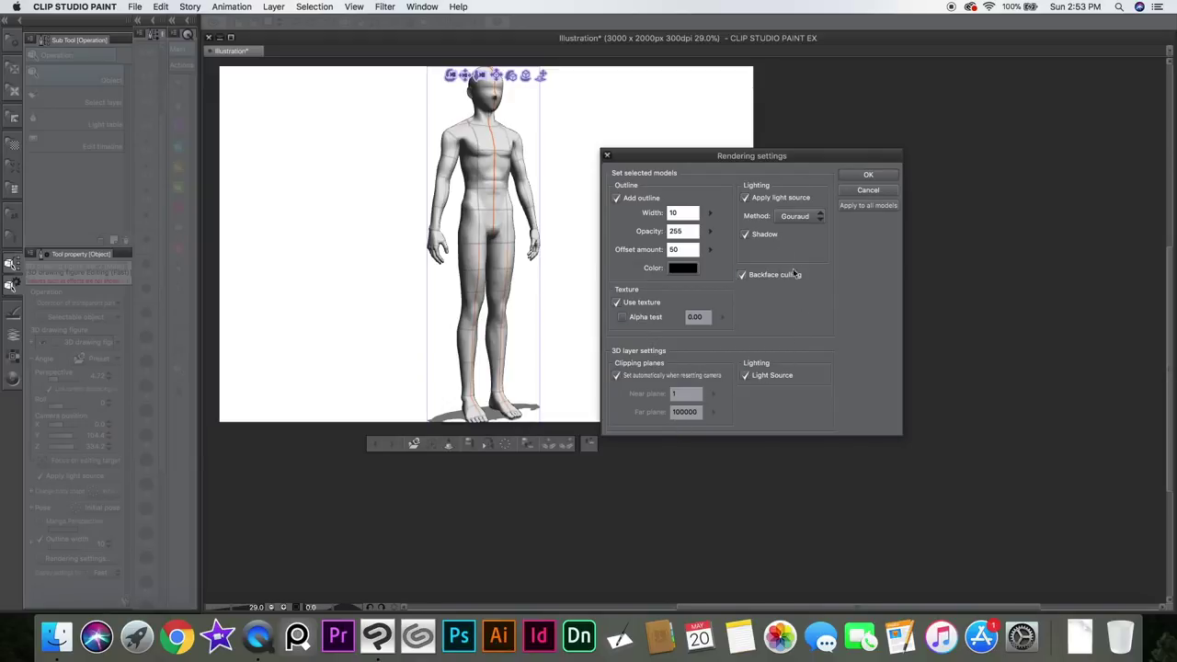
pyautogui.click(796, 216)
pyautogui.click(799, 257)
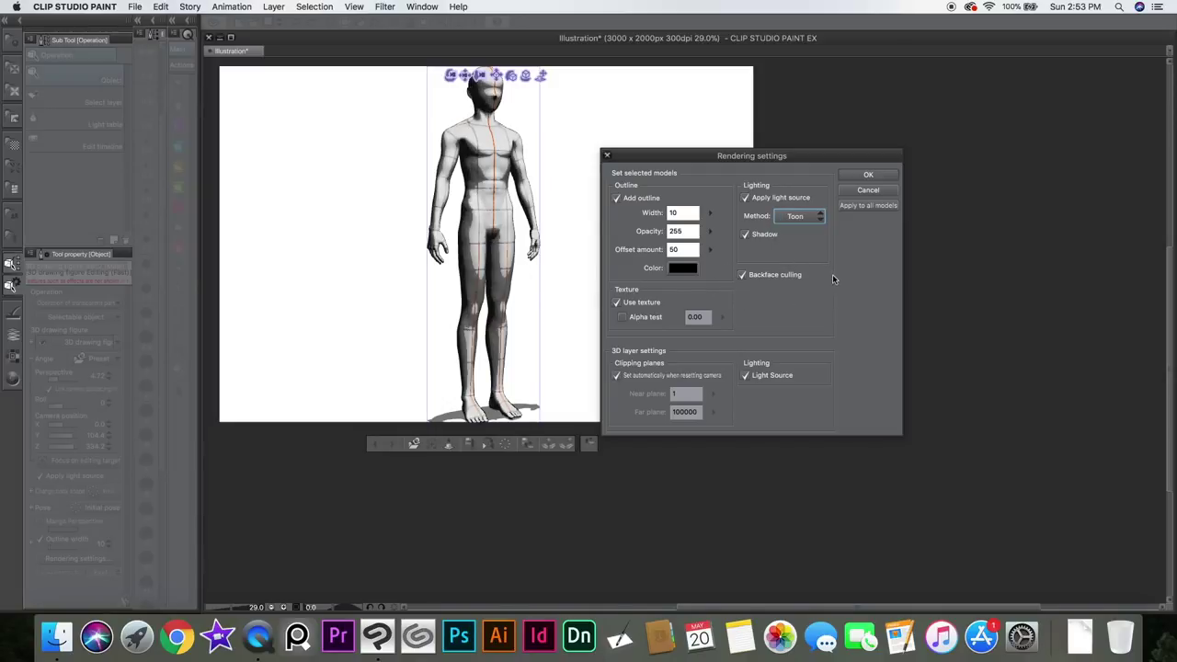
# Step: Compare the Phong and Gouraud lighting methods on the figure and return the method to Toon
pyautogui.click(813, 219)
pyautogui.click(802, 243)
pyautogui.click(807, 219)
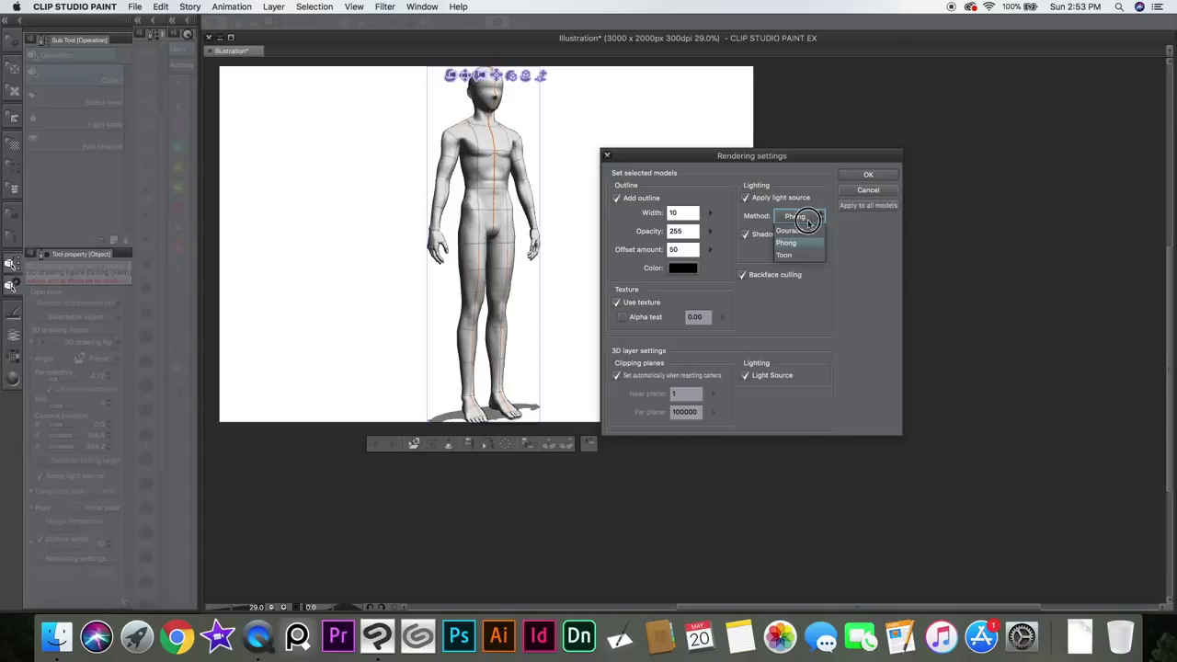
pyautogui.click(806, 234)
pyautogui.click(807, 217)
pyautogui.click(799, 256)
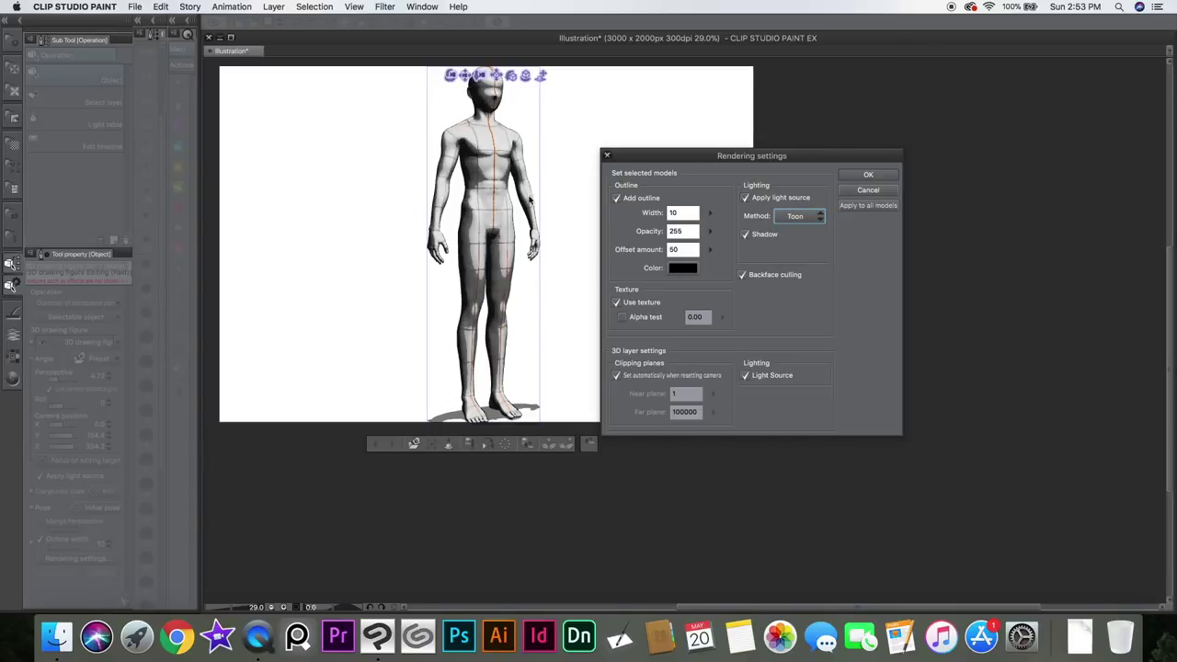
pyautogui.click(823, 217)
pyautogui.click(801, 255)
# Step: Turn off the figure's texture, try the light source off and on again, and apply the rendering settings
pyautogui.click(617, 303)
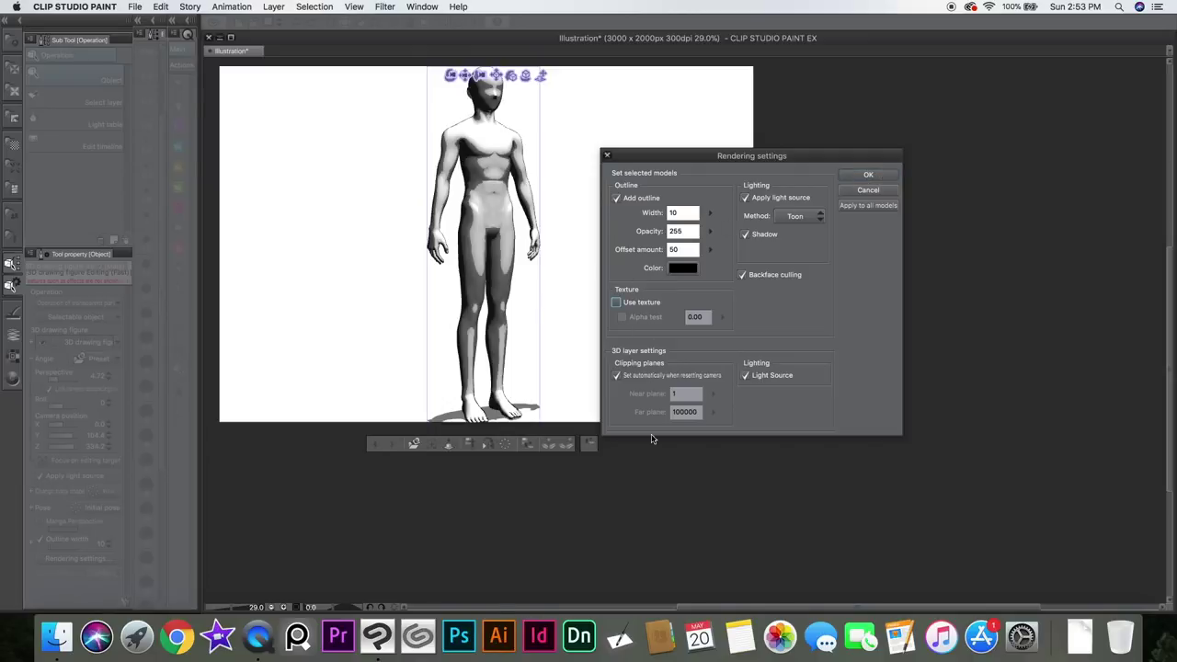
pyautogui.click(746, 376)
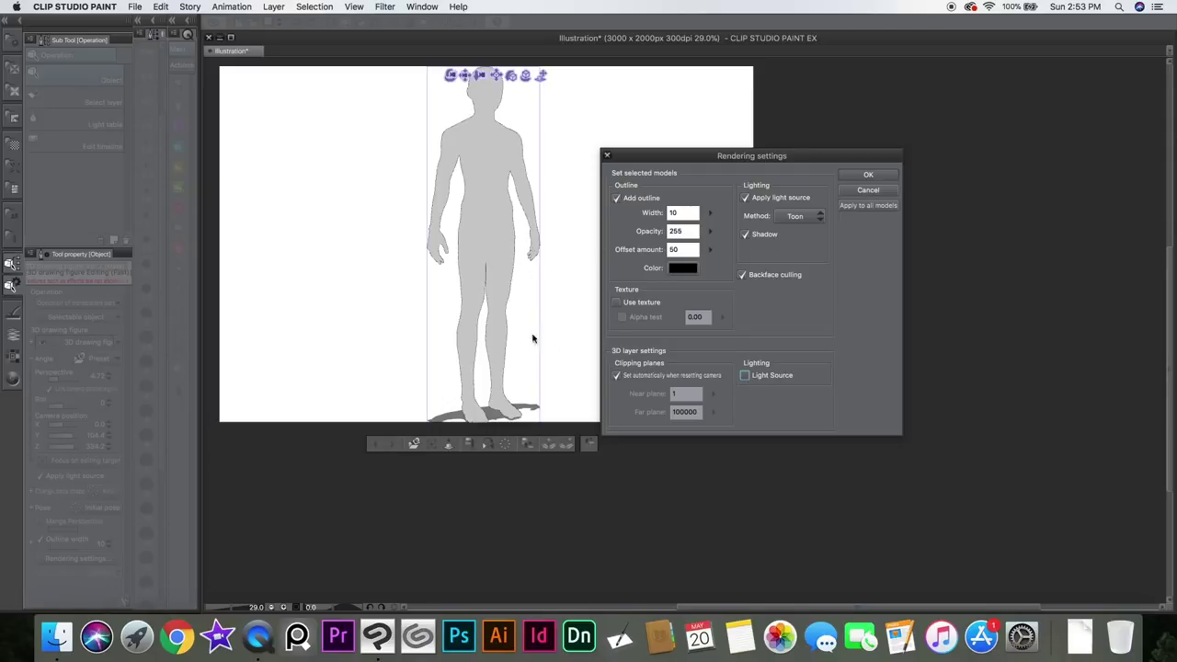
pyautogui.click(617, 304)
pyautogui.click(617, 304)
pyautogui.click(747, 376)
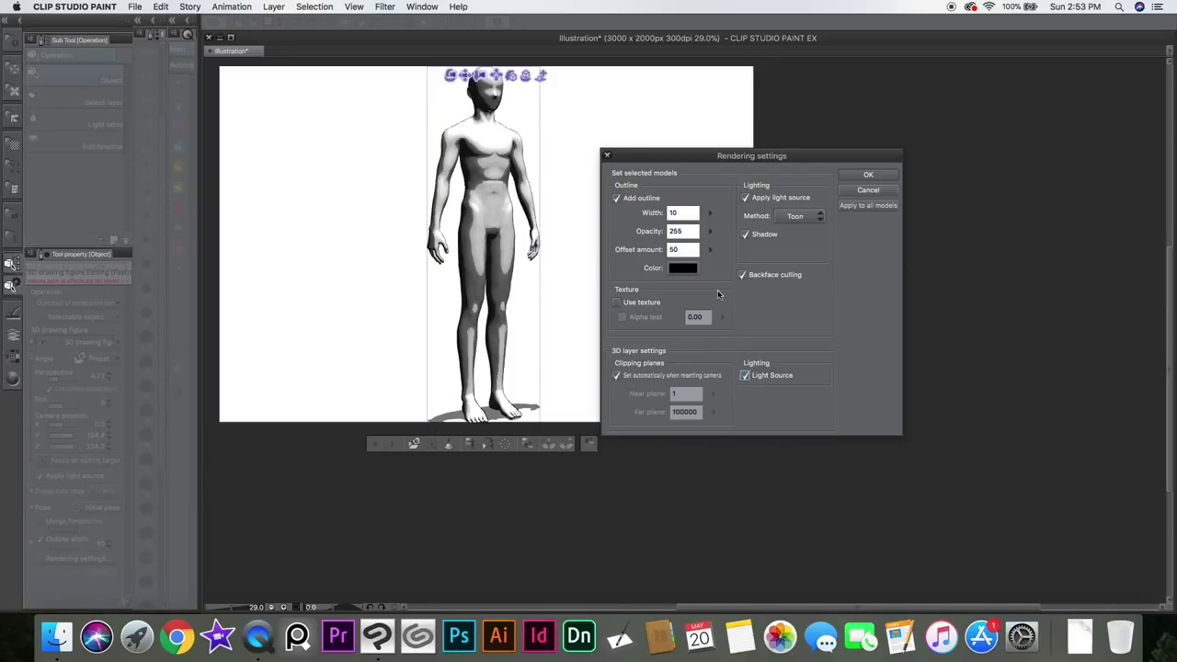
pyautogui.click(868, 175)
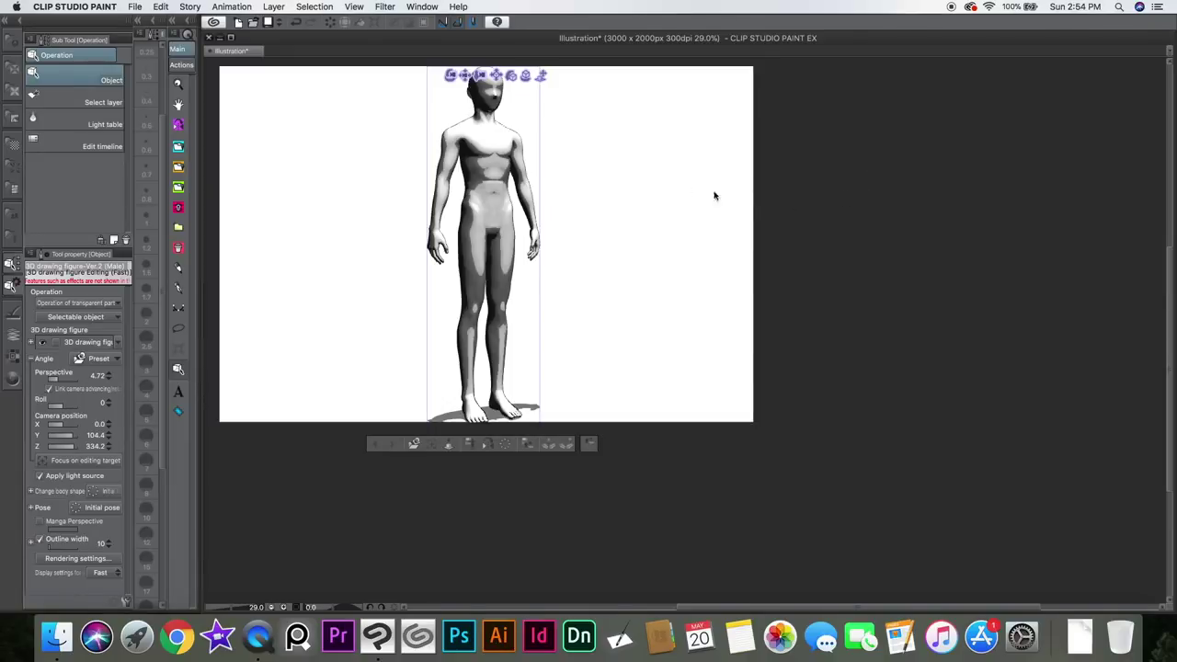
# Step: Open the figure's body shape settings and make the body much broader and more muscular
pyautogui.moveTo(599, 202); pyautogui.dragTo(520, 154)
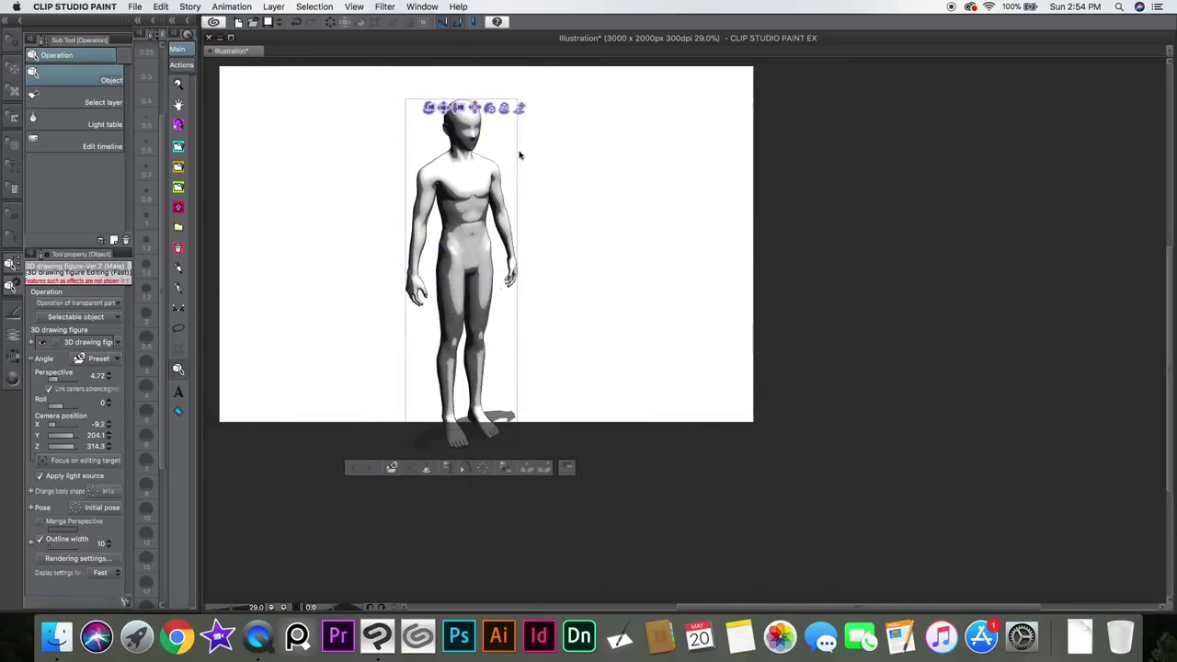
pyautogui.click(568, 468)
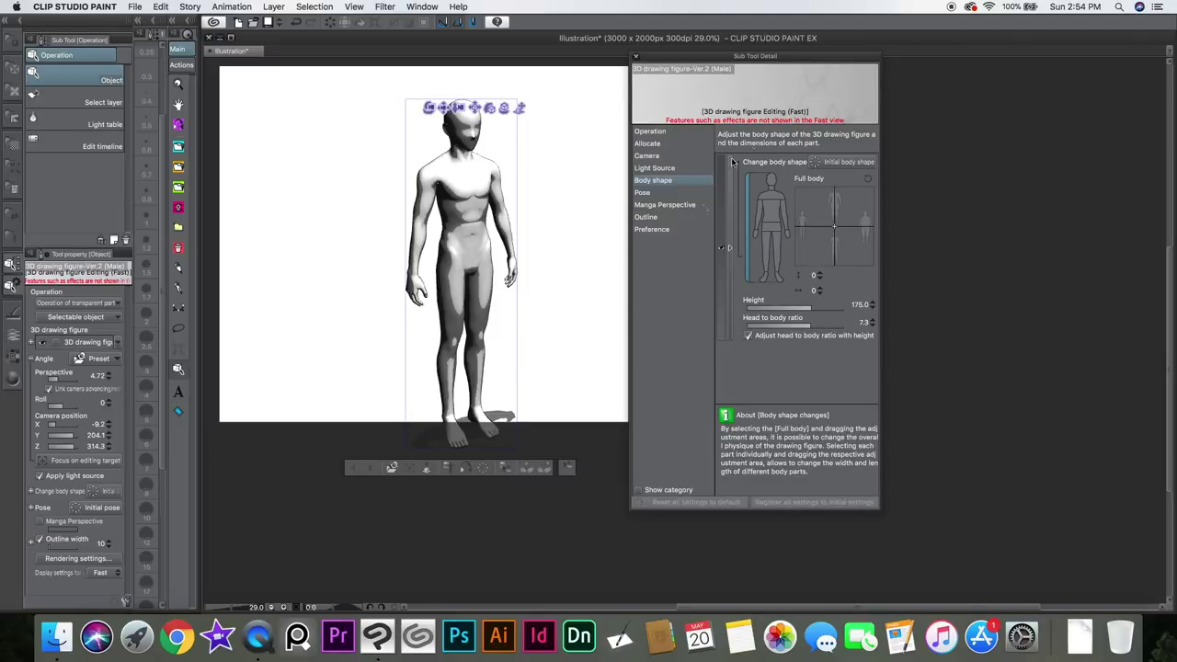
pyautogui.click(775, 198)
pyautogui.moveTo(834, 225); pyautogui.dragTo(915, 225)
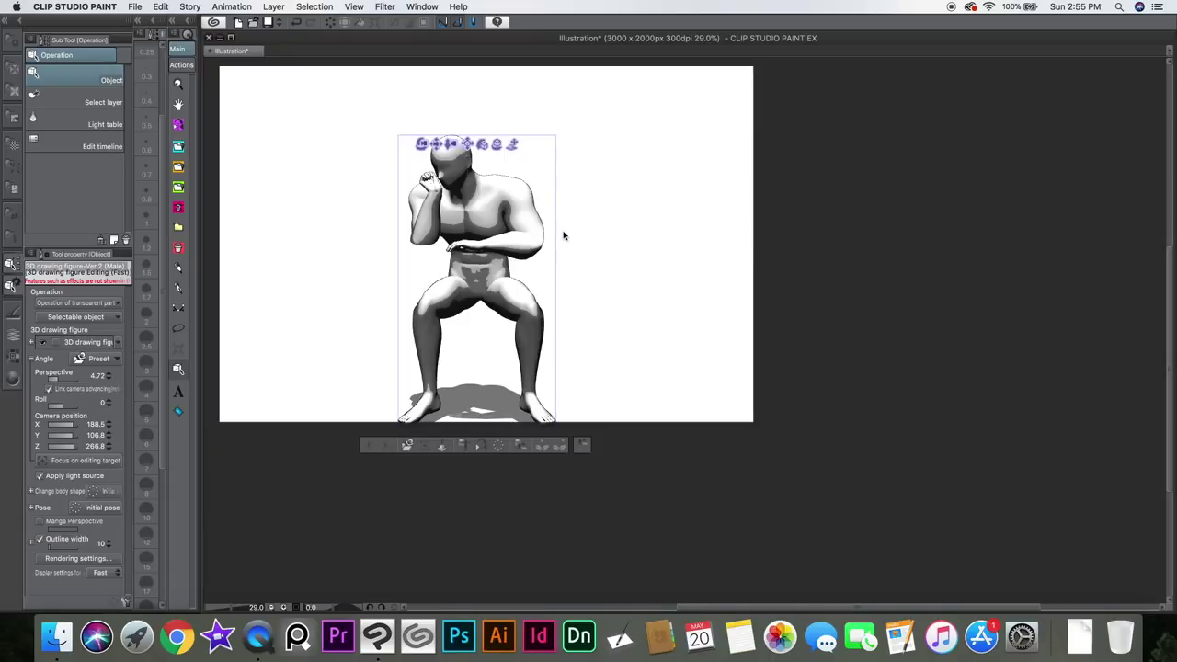
pyautogui.click(420, 7)
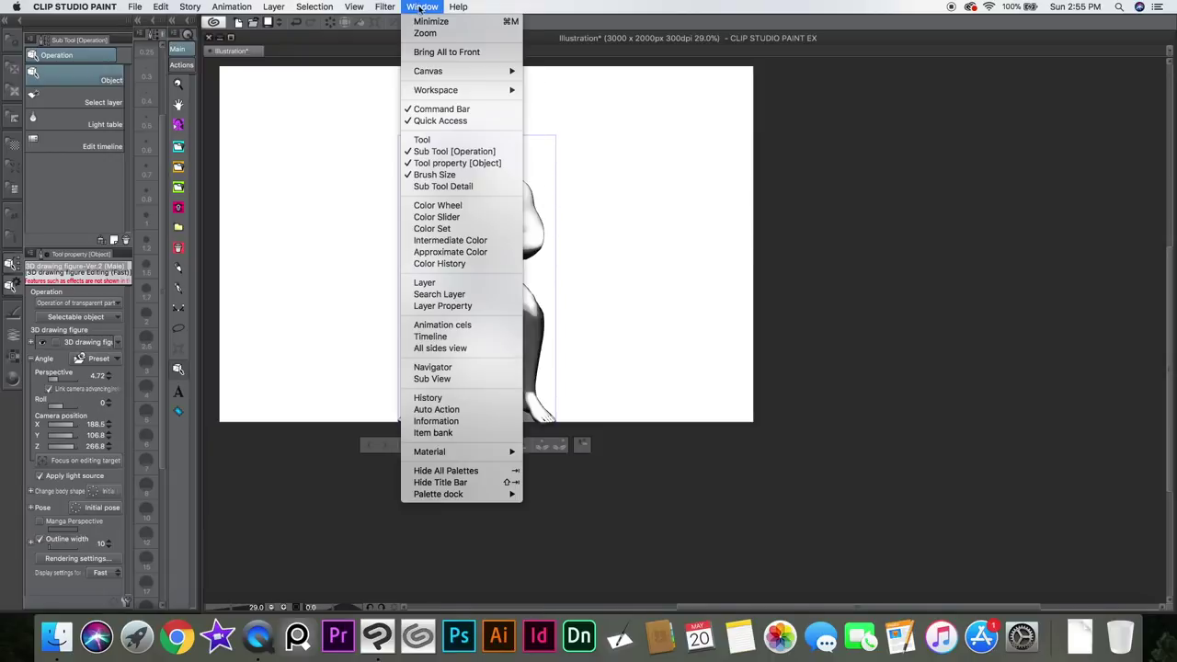
pyautogui.moveTo(308, 7)
pyautogui.moveTo(365, 6)
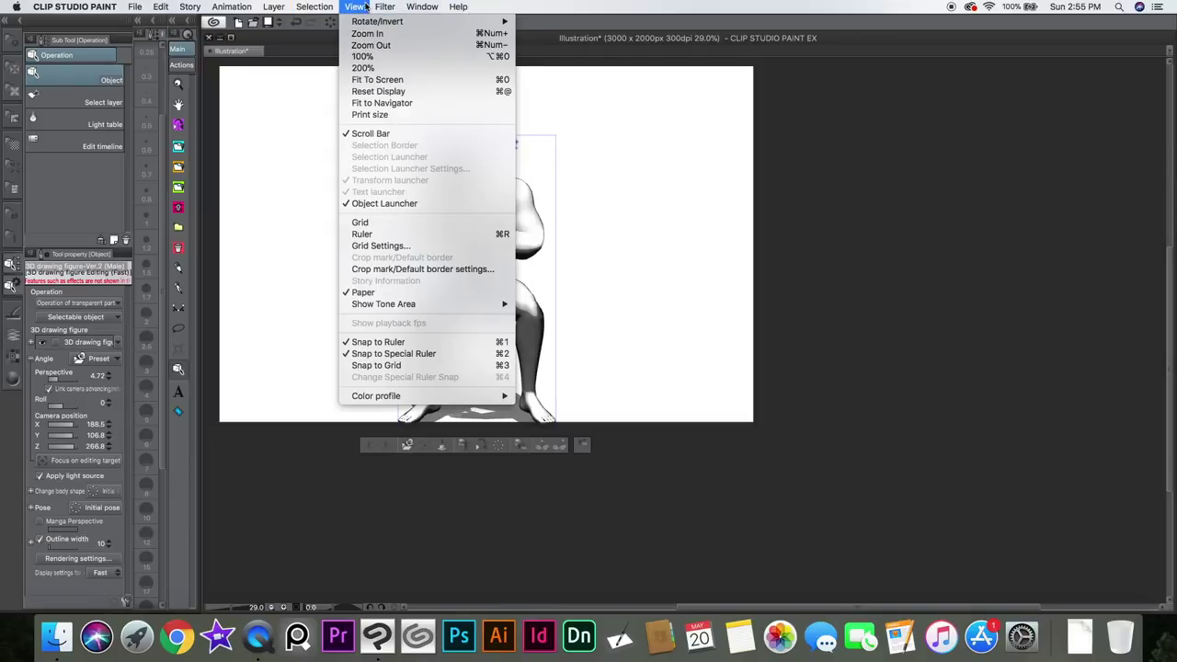
pyautogui.moveTo(469, 6)
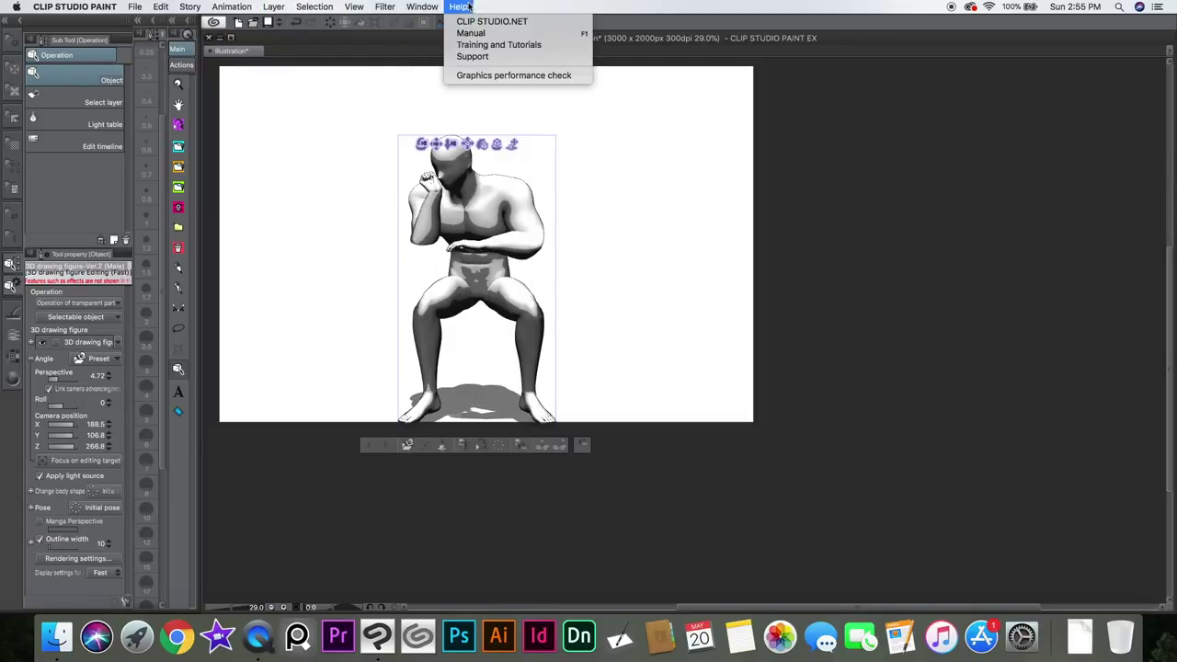
pyautogui.moveTo(423, 7)
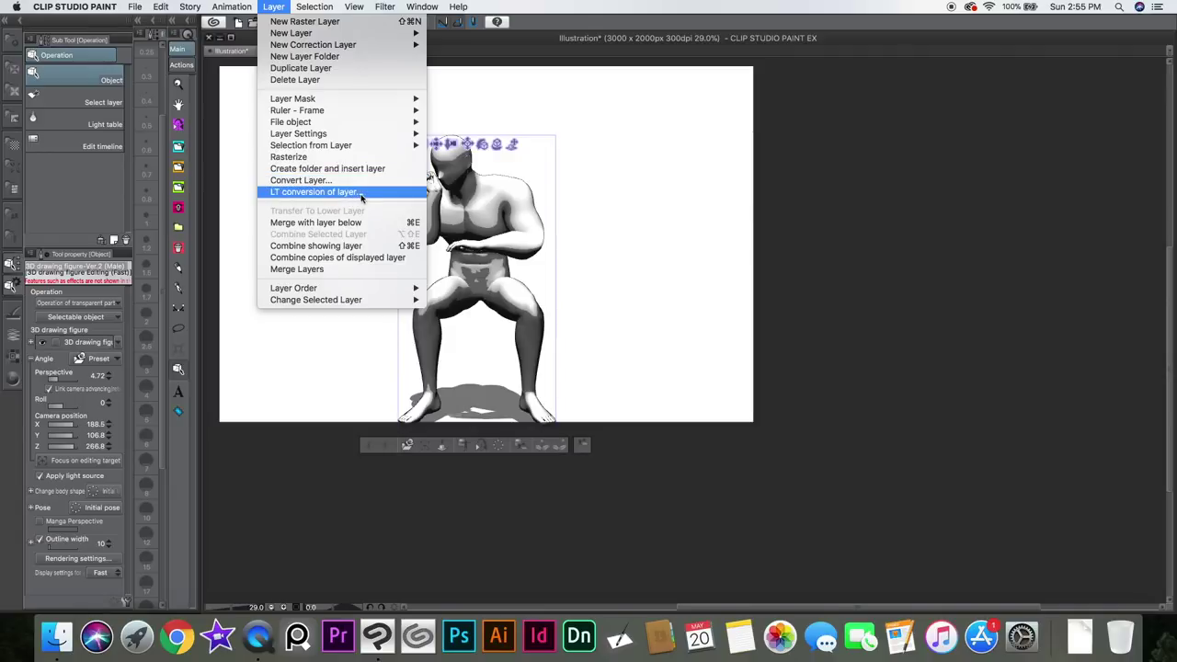
# Step: Start an LT conversion of the 3D figure's layer and turn on its preview
pyautogui.click(11, 372)
pyautogui.click(13, 312)
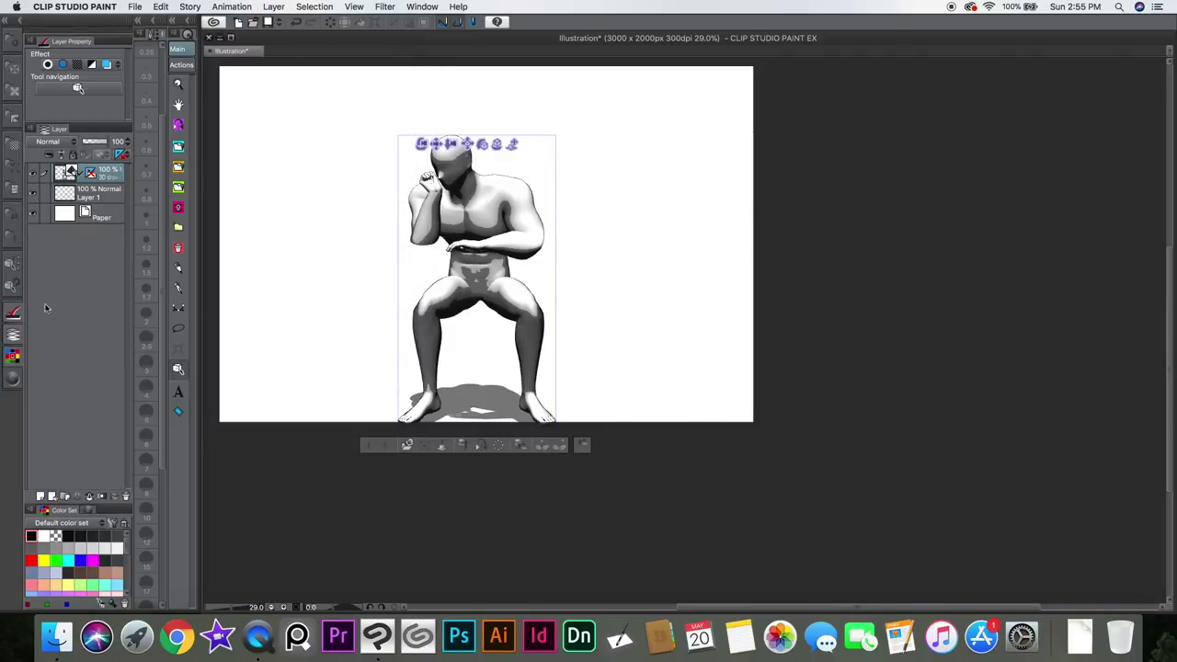
pyautogui.click(110, 175)
pyautogui.rightClick(110, 175)
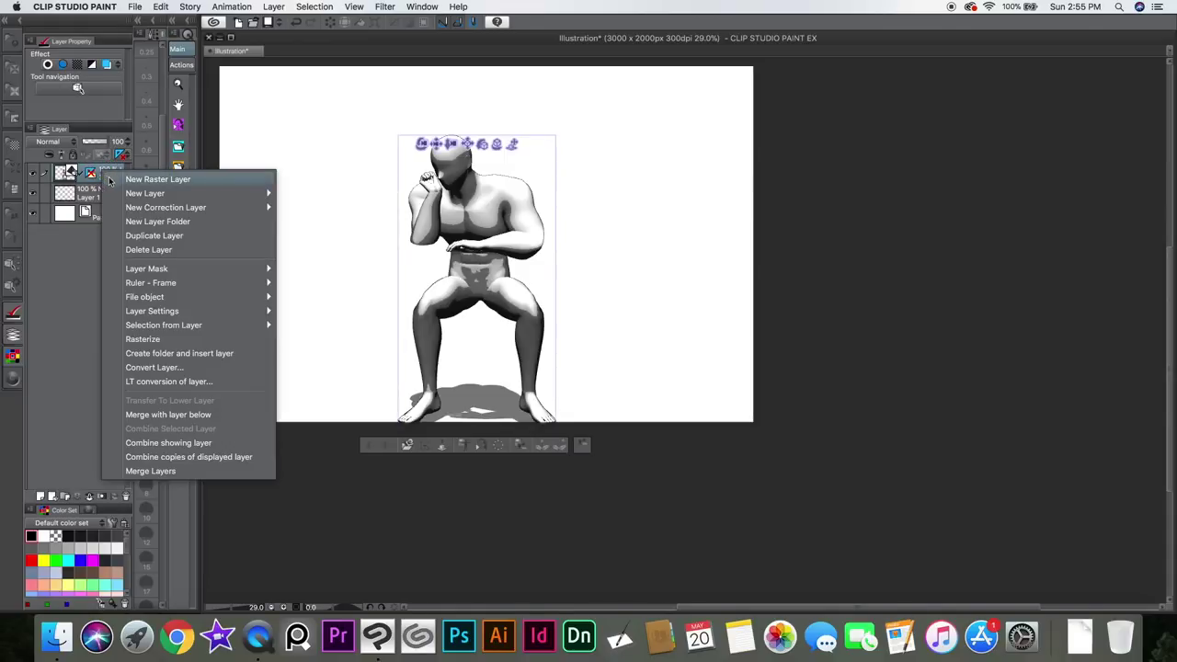
pyautogui.click(204, 382)
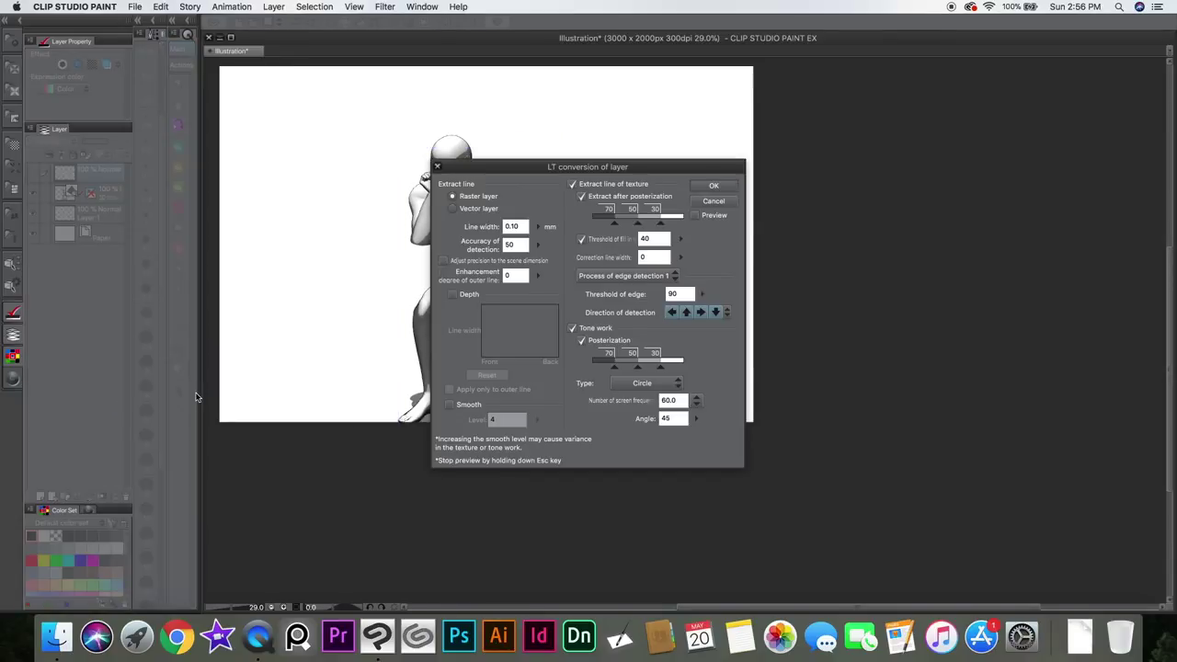
pyautogui.moveTo(664, 165); pyautogui.dragTo(803, 129)
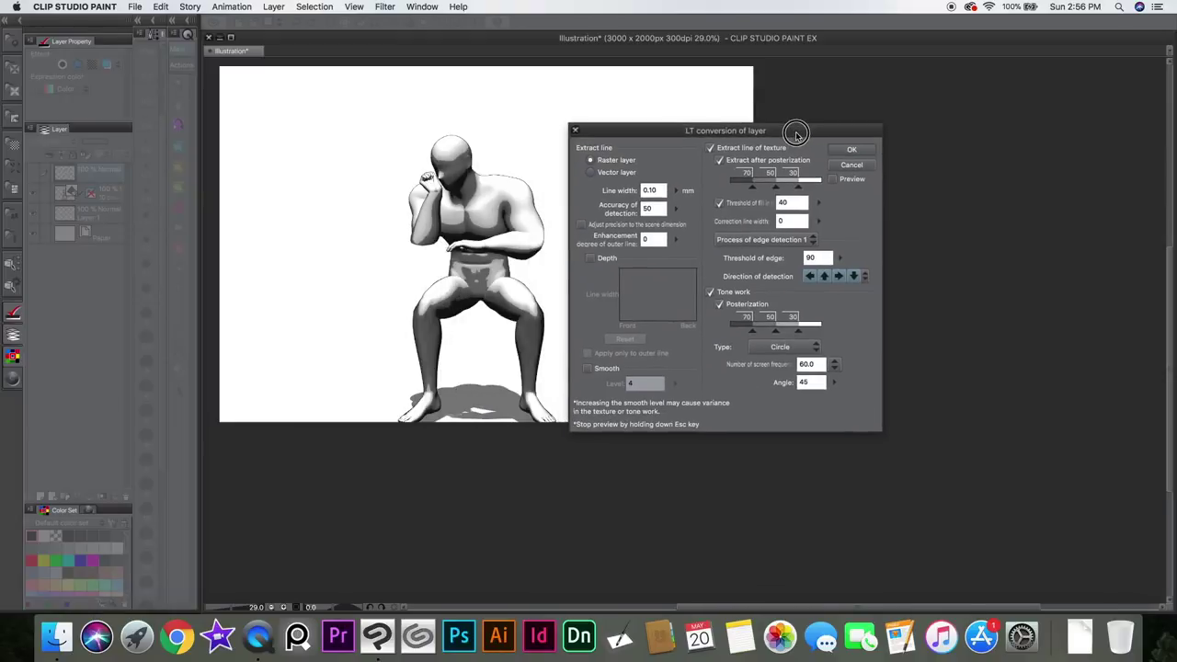
pyautogui.click(833, 178)
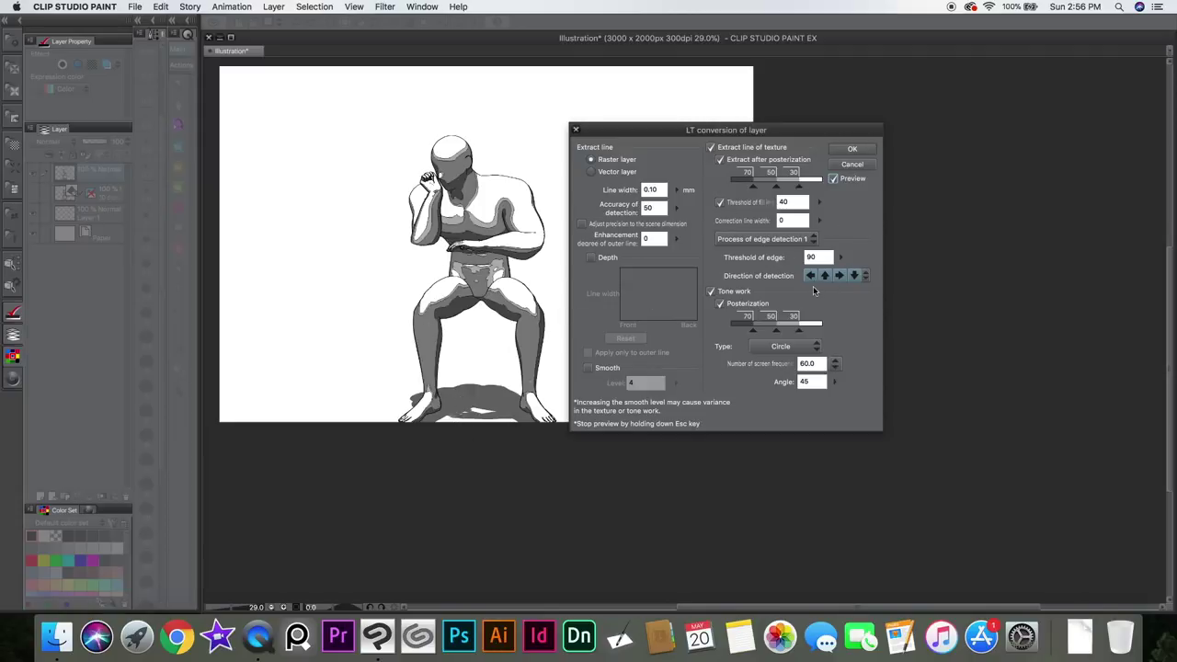
# Step: Turn off all edge detection directions and set the darkest threshold of the texture line posterization to 84
pyautogui.click(840, 277)
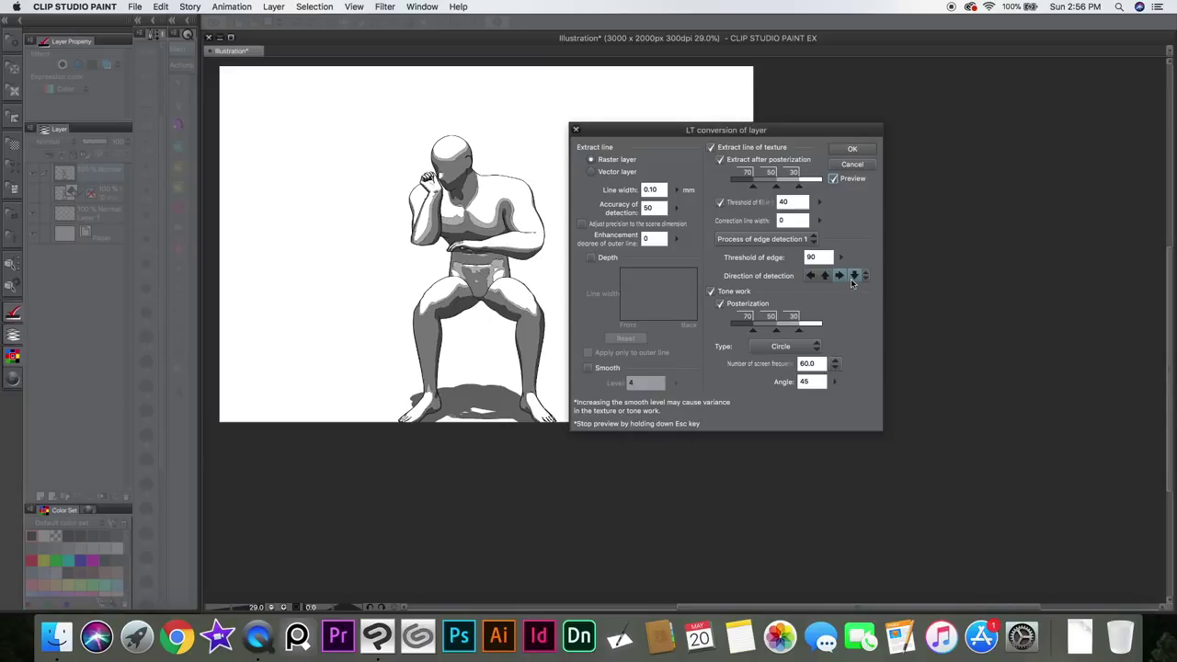
pyautogui.click(841, 278)
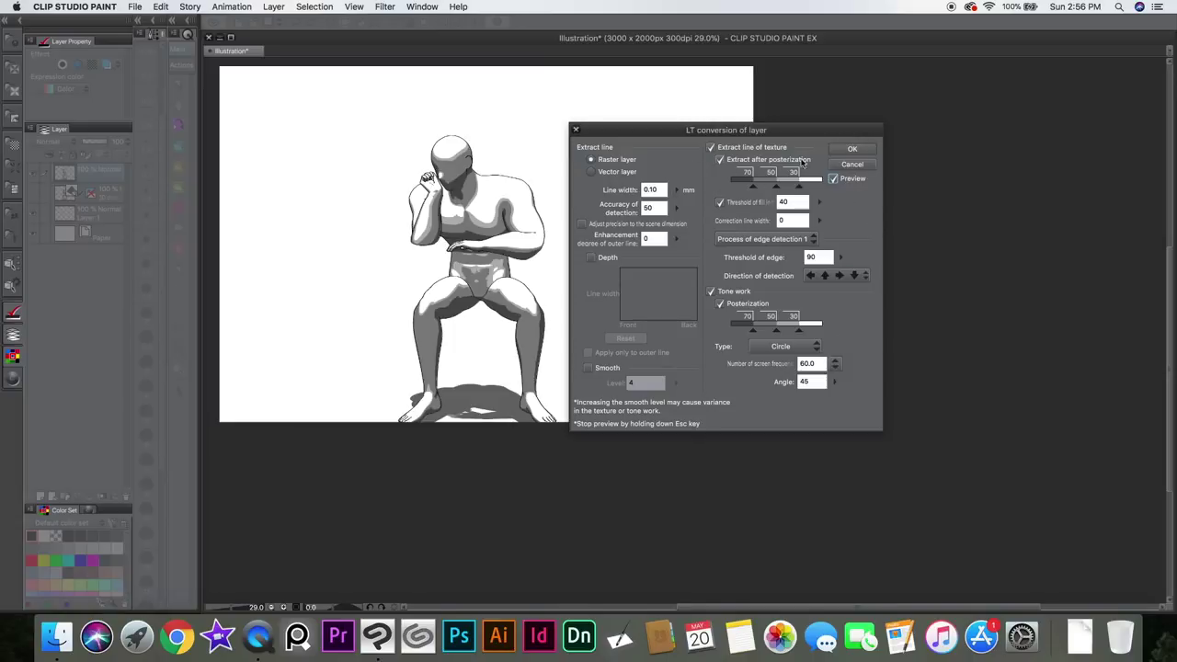
pyautogui.moveTo(799, 187); pyautogui.dragTo(741, 189)
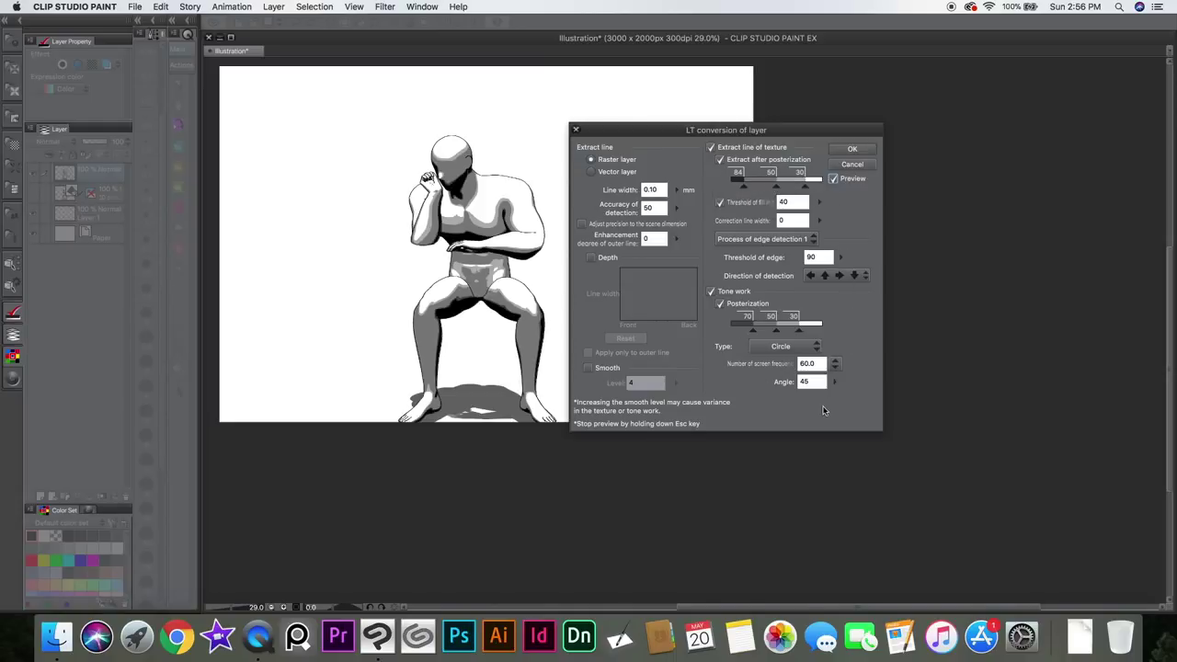
# Step: Apply the LT conversion and hide all the resulting line and tone layers together with the 3D figure layer
pyautogui.click(855, 148)
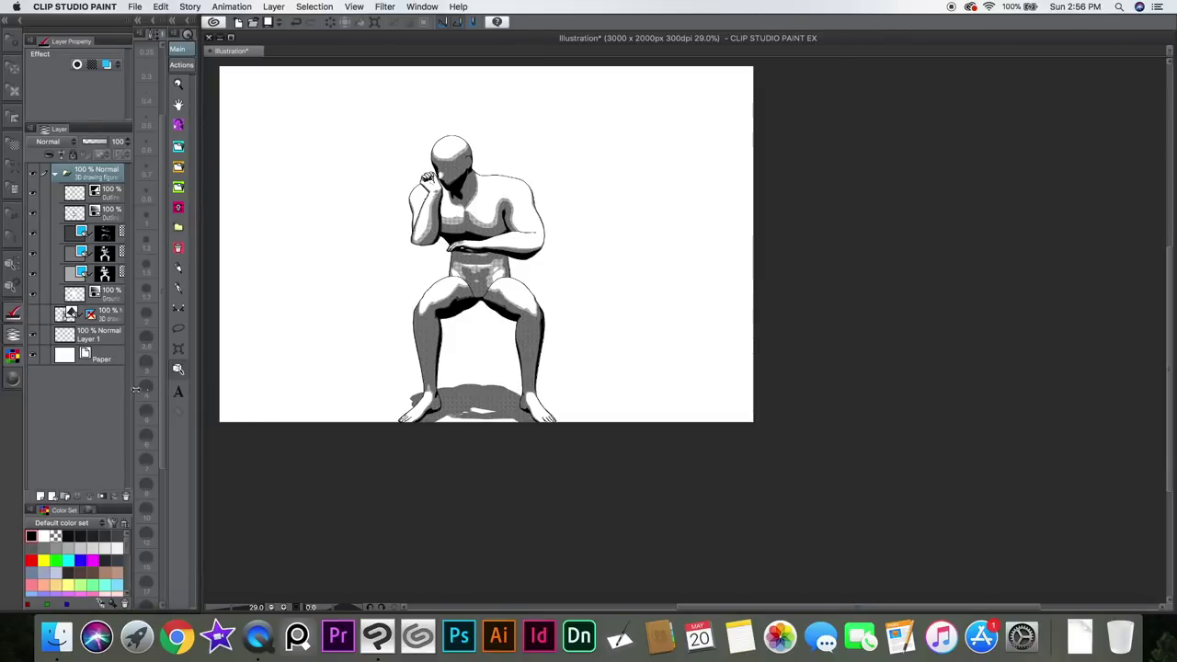
pyautogui.moveTo(32, 193); pyautogui.dragTo(28, 335)
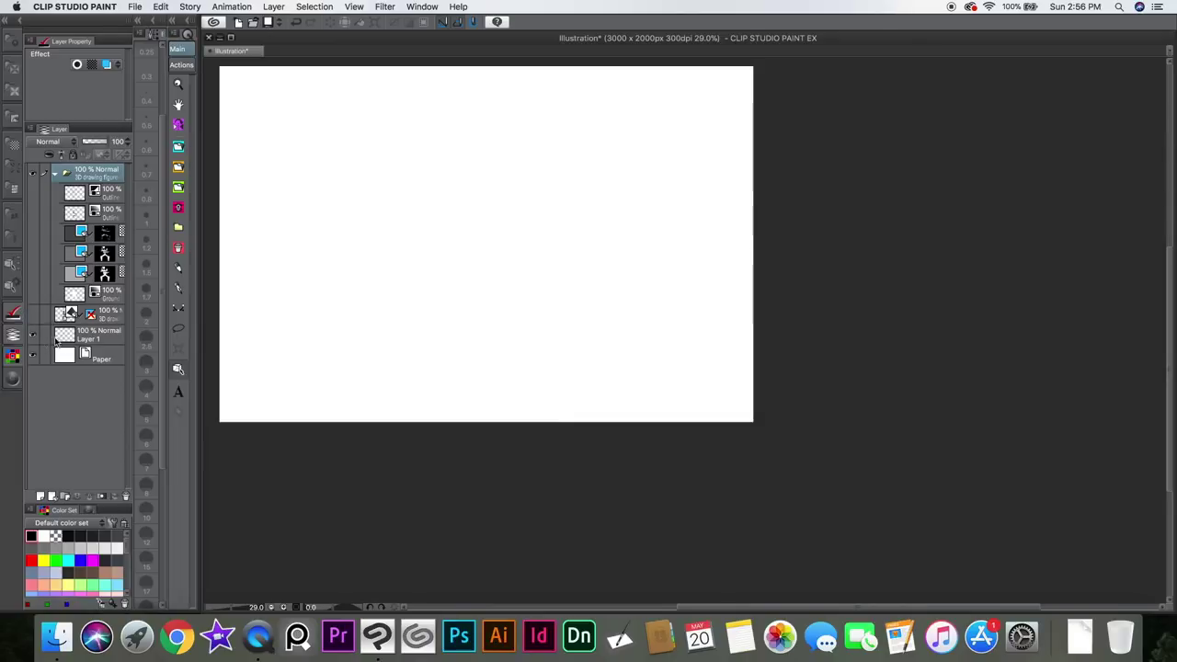
# Step: Show the light, middle and dark tone layers one at a time, finishing with all three shown together
pyautogui.click(32, 274)
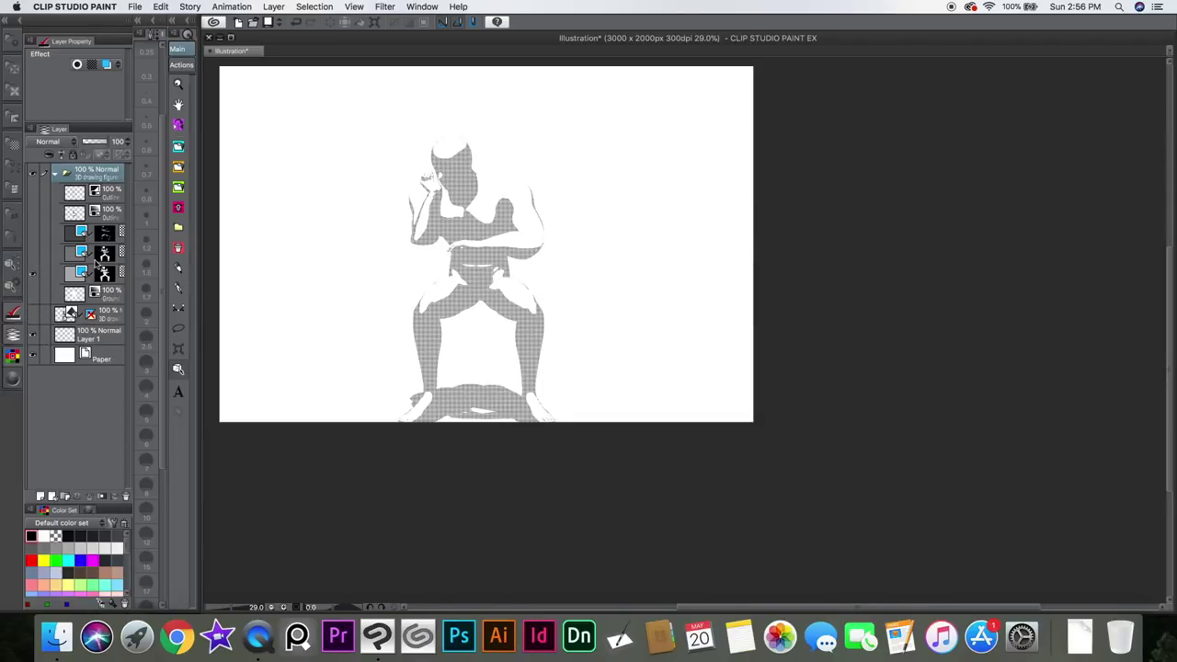
pyautogui.click(32, 252)
pyautogui.click(32, 273)
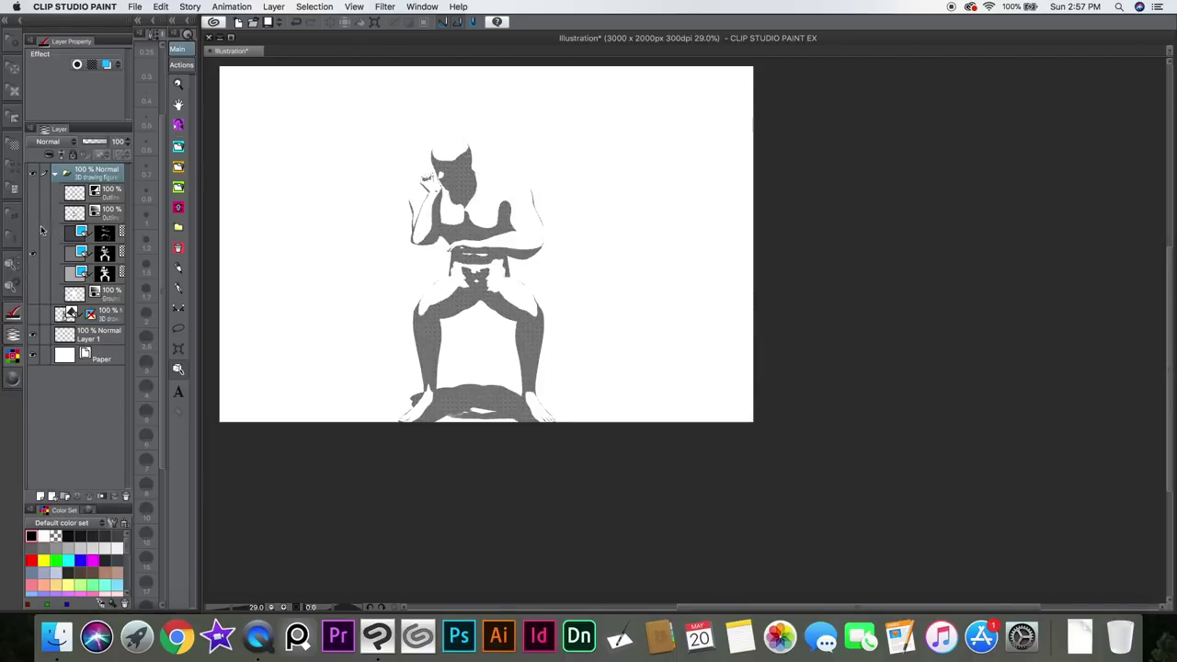
pyautogui.click(33, 233)
pyautogui.click(32, 253)
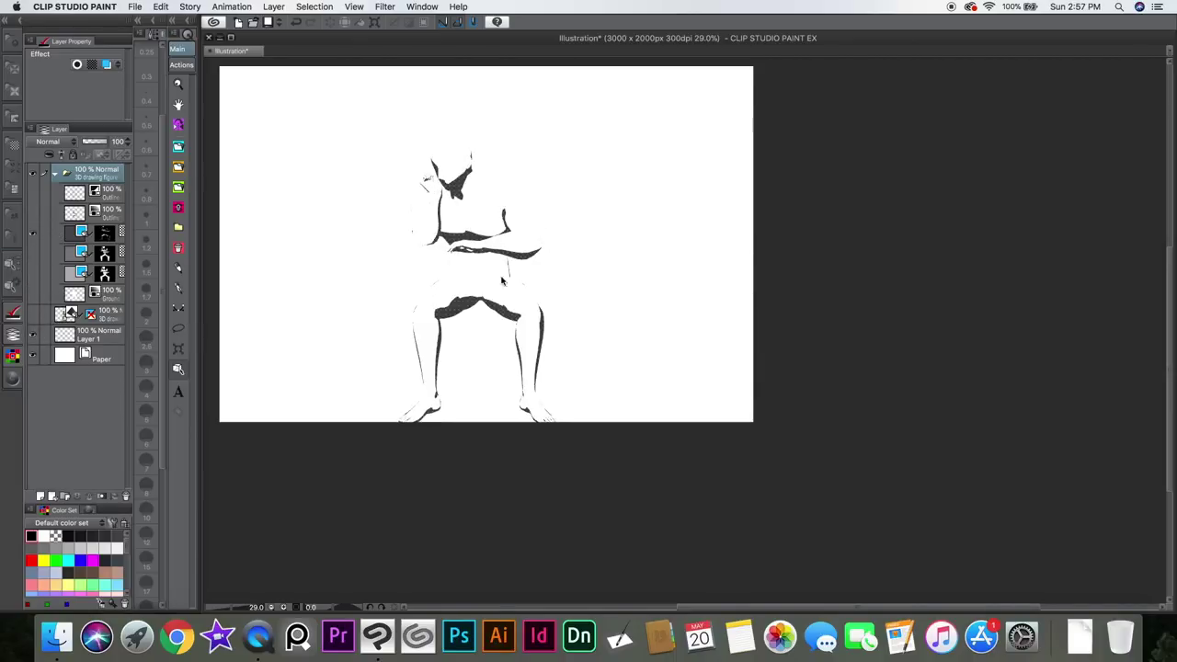
pyautogui.click(32, 253)
pyautogui.click(32, 273)
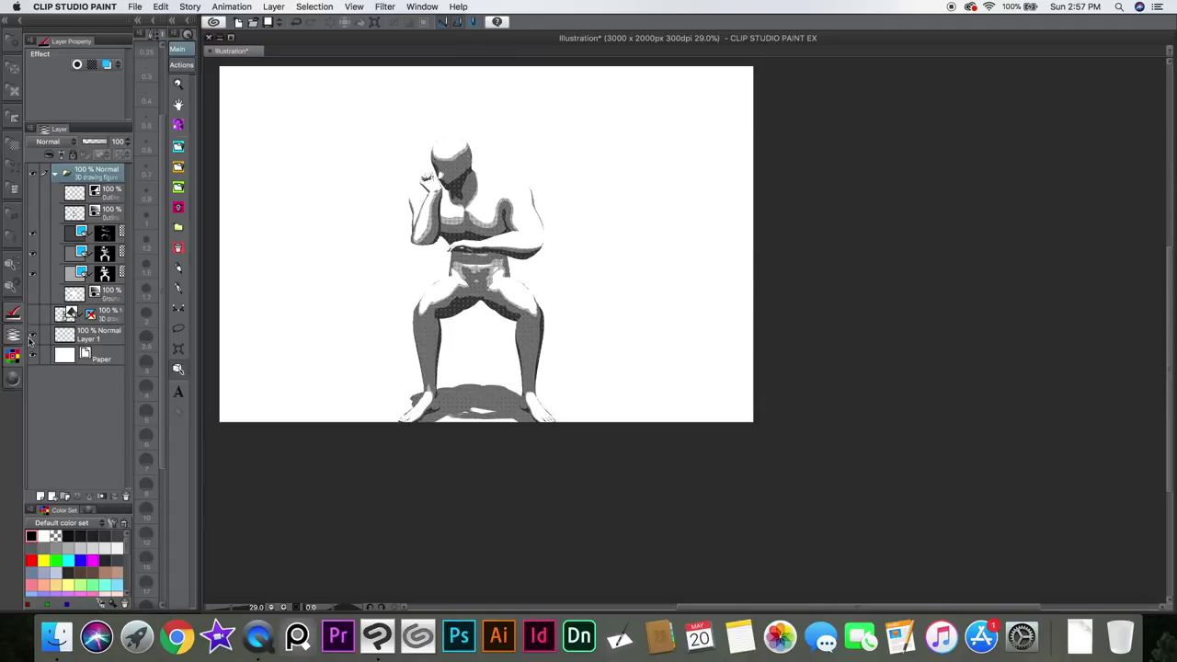
# Step: Toggle the three tone layers off and on again to compare the figure's shading with and without them
pyautogui.click(30, 228)
pyautogui.click(32, 252)
pyautogui.click(32, 273)
pyautogui.click(32, 232)
pyautogui.click(32, 253)
pyautogui.click(32, 273)
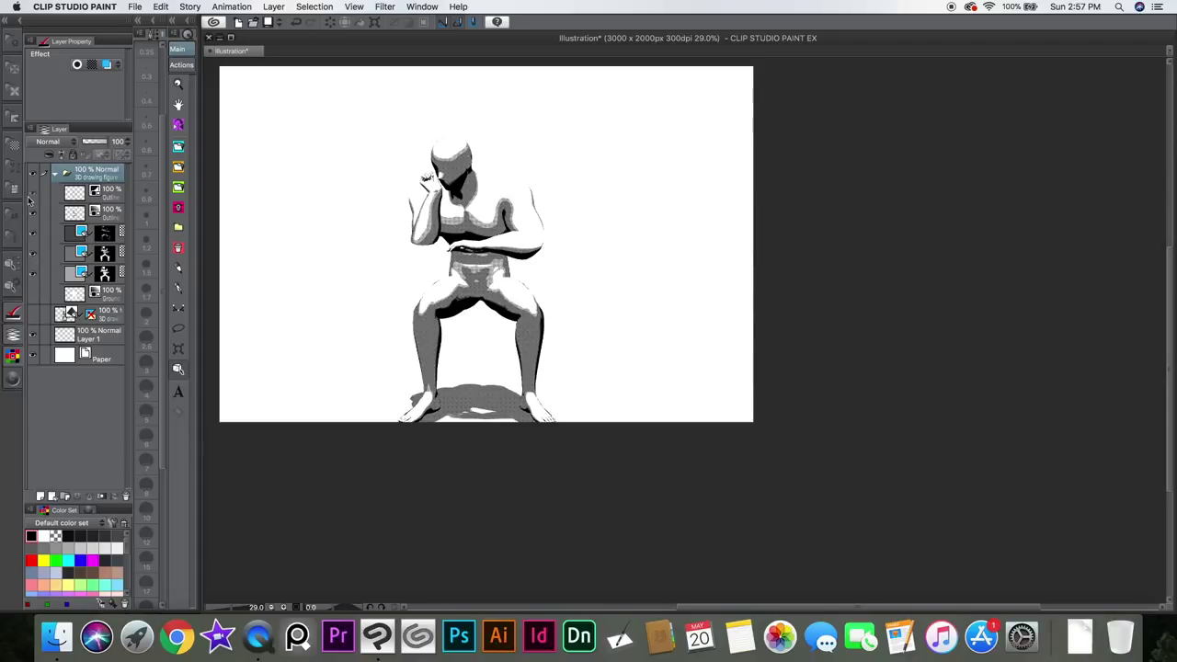
pyautogui.click(32, 273)
pyautogui.click(490, 153)
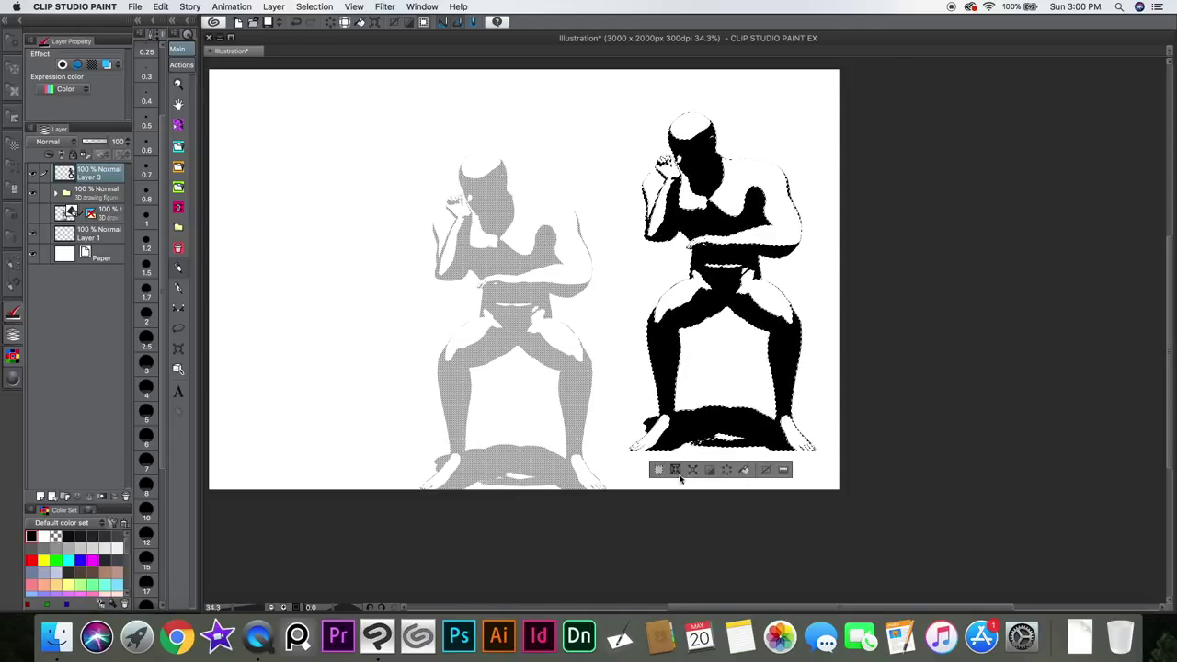
# Step: Open the Selection Launcher settings, look through the Pop-up palette and Main menu selection commands, and close the settings
pyautogui.click(784, 471)
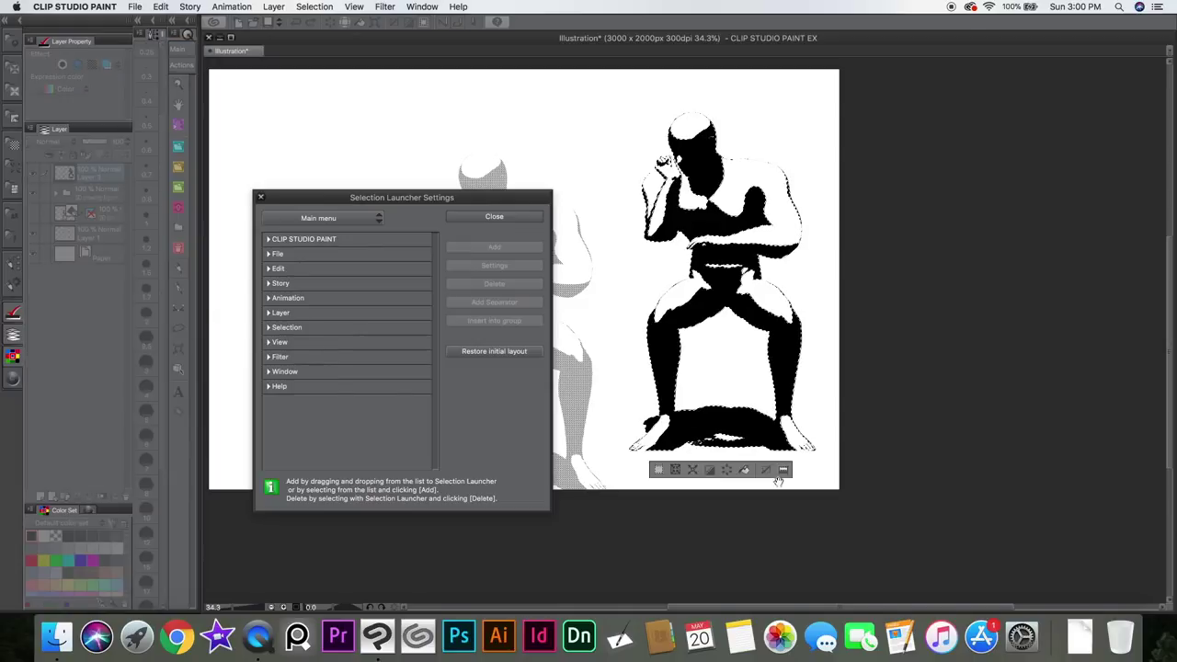
pyautogui.click(368, 219)
pyautogui.click(287, 245)
pyautogui.click(319, 218)
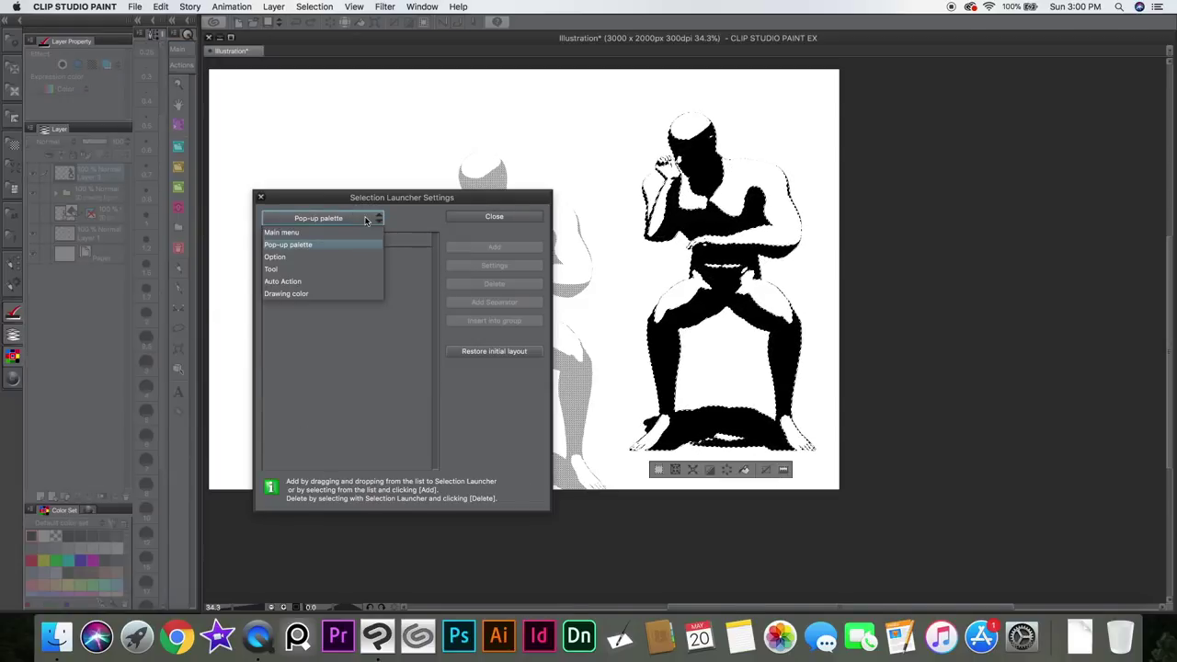
pyautogui.click(281, 231)
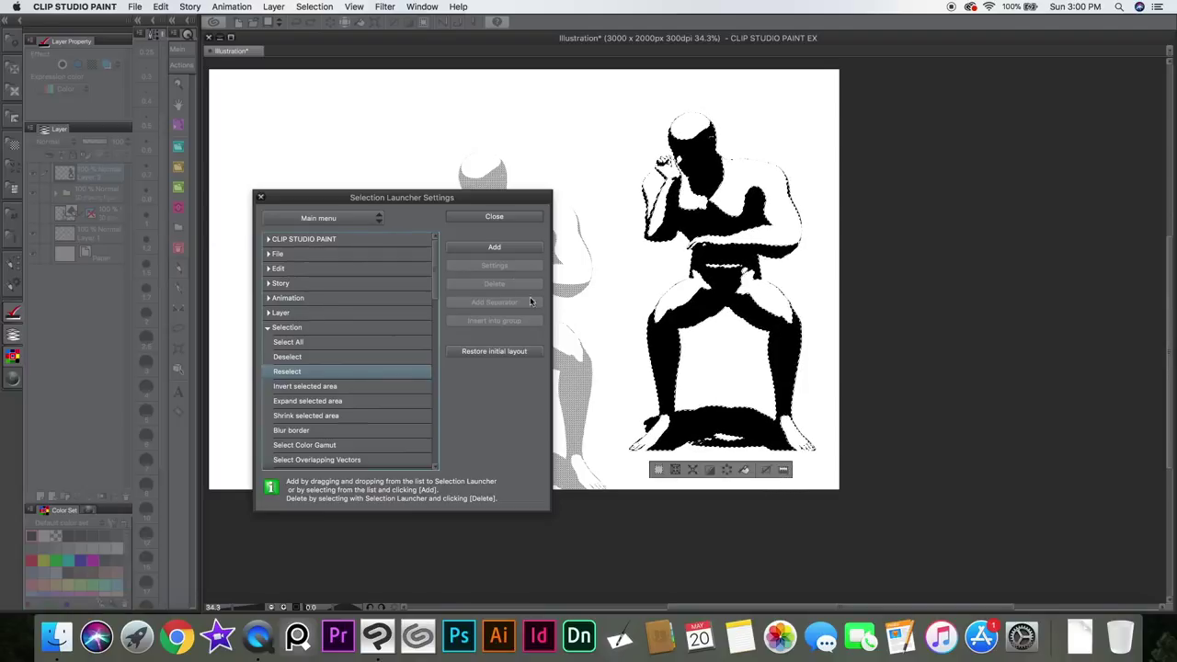
pyautogui.click(478, 218)
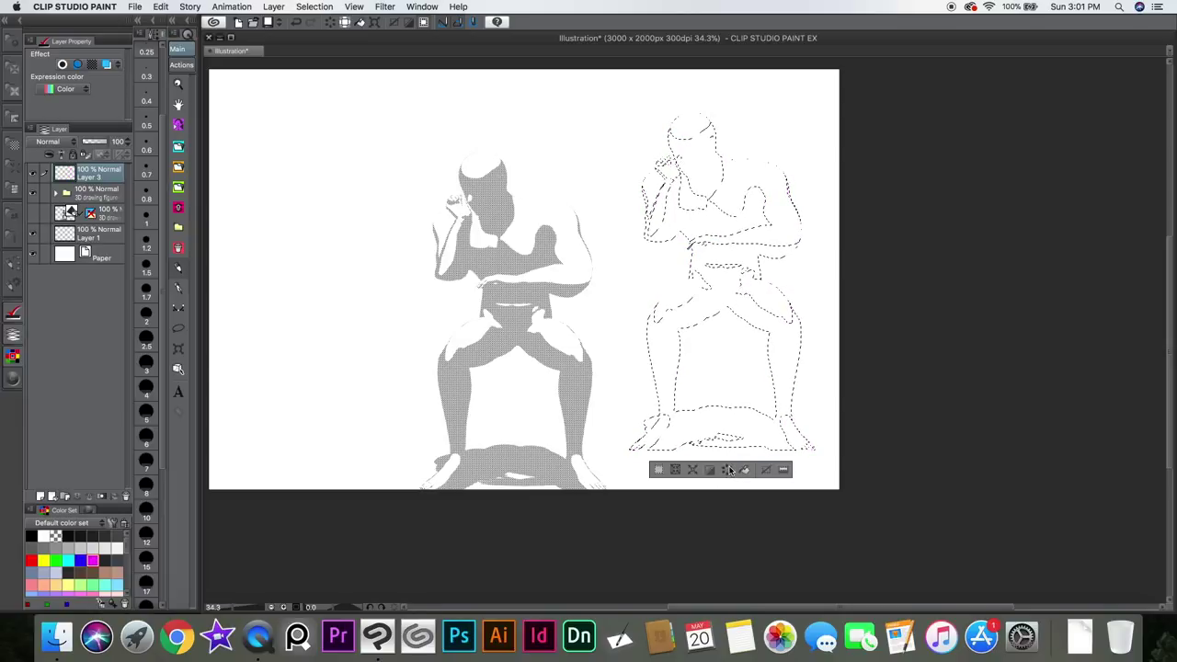
# Step: Fill the selected figure shape on Layer 3 with magenta and invert the selection
pyautogui.click(711, 470)
pyautogui.click(711, 470)
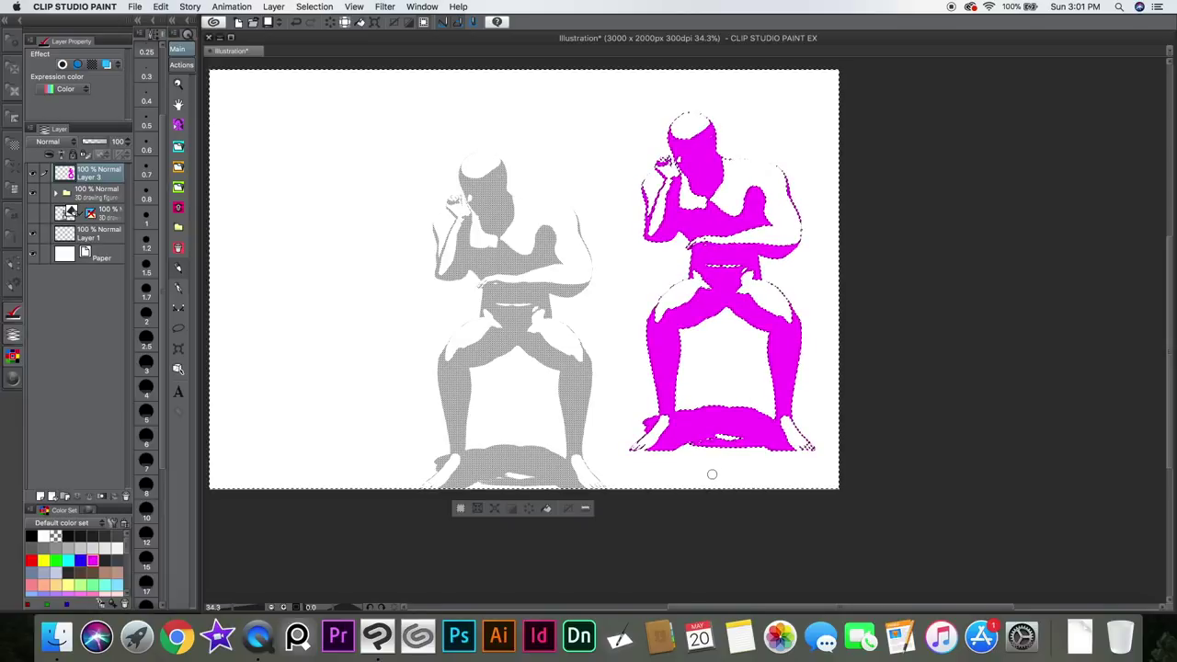
# Step: Try brush strokes over the inverted selection around the magenta figure, and undo the strokes and the inversion
pyautogui.moveTo(604, 211)
pyautogui.mouseDown()
pyautogui.moveTo(473, 221)
pyautogui.moveTo(599, 271)
pyautogui.mouseUp()
pyautogui.press('super+z')
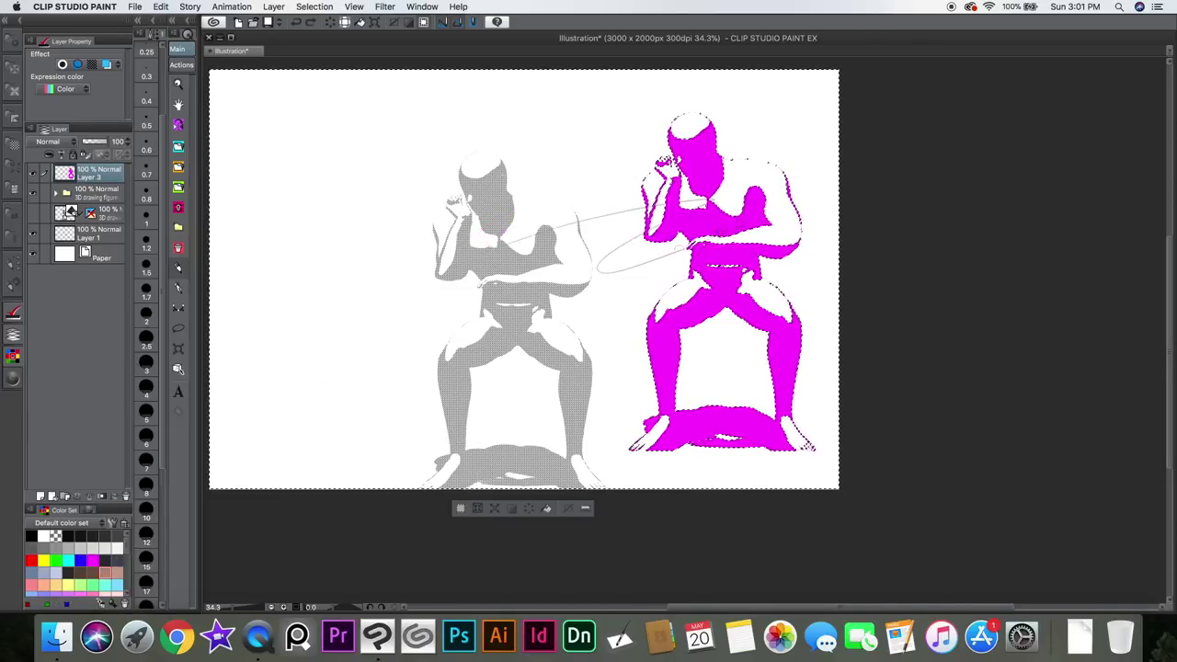
pyautogui.press('super+z')
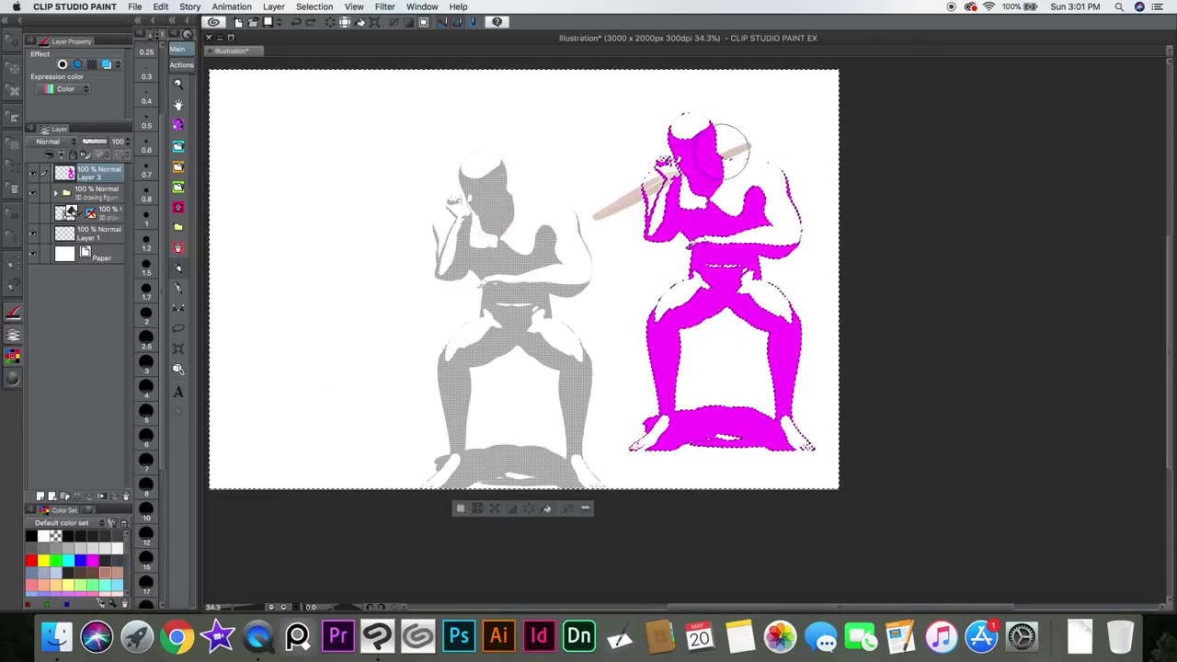
pyautogui.press('super+z')
pyautogui.moveTo(800, 137); pyautogui.dragTo(768, 221)
pyautogui.press('super+z')
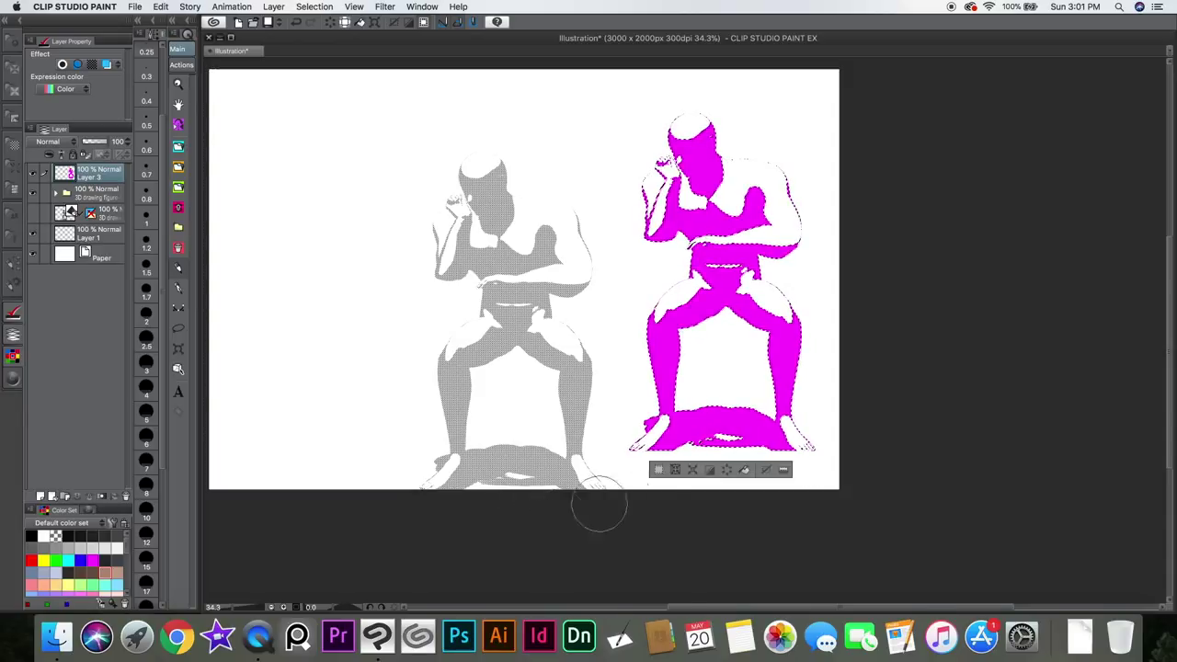
# Step: Examine the options for expanding and shrinking the selected area from the selection launcher, closing each dialog
pyautogui.click(692, 470)
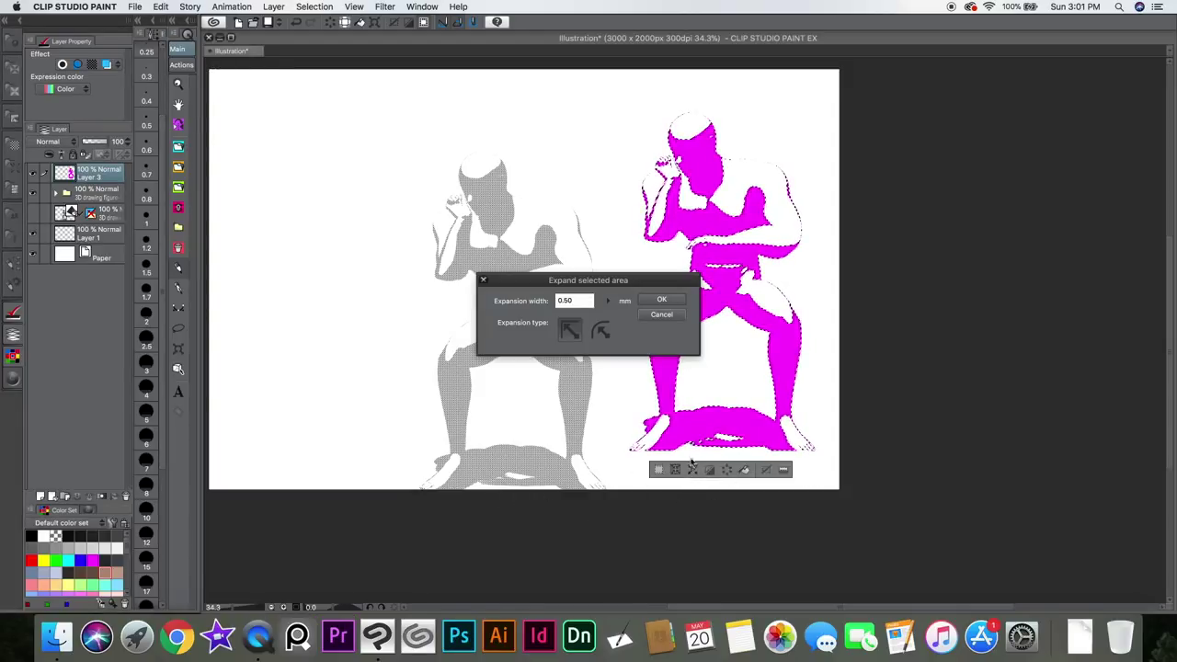
pyautogui.click(662, 302)
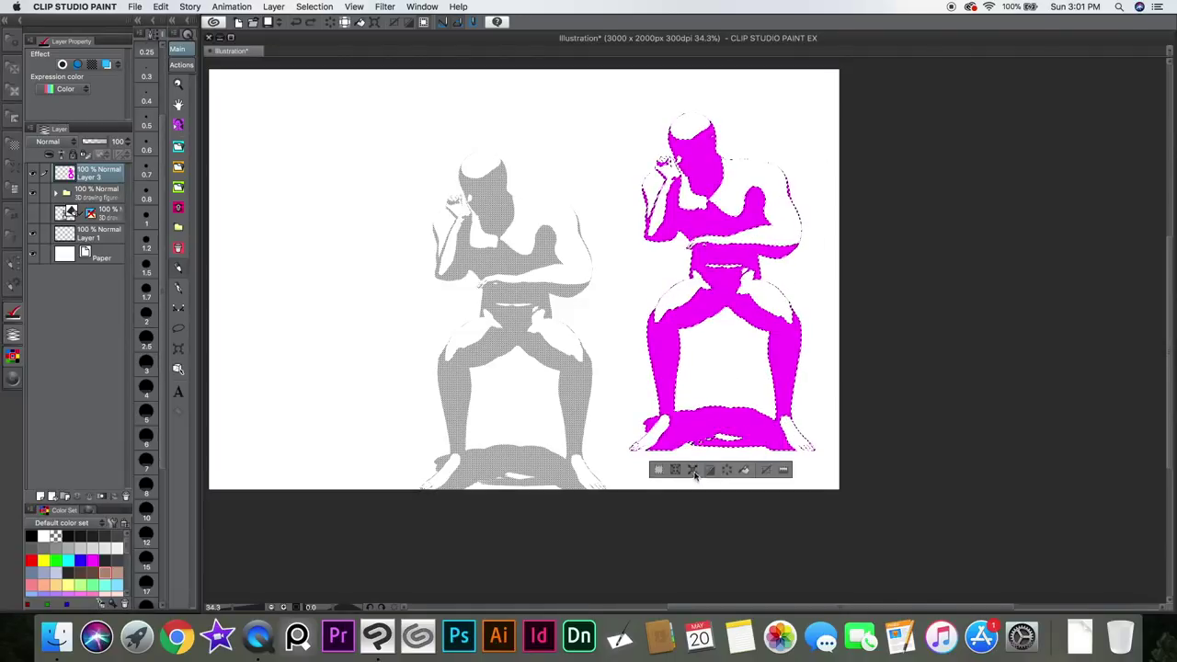
pyautogui.click(709, 469)
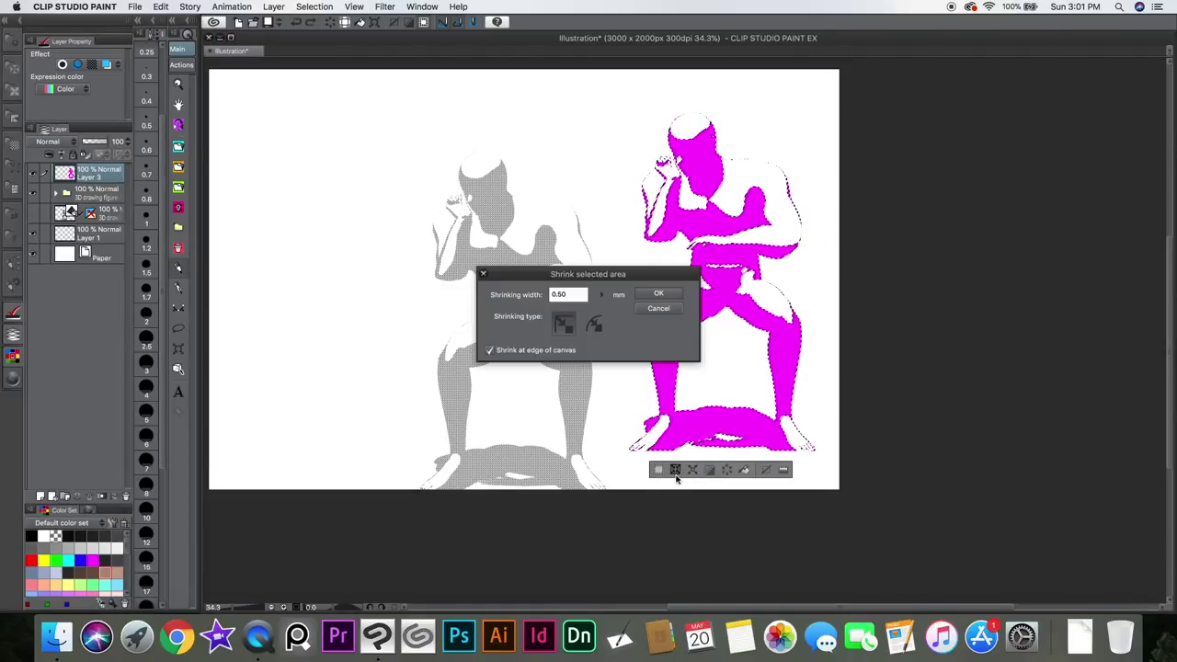
pyautogui.click(665, 309)
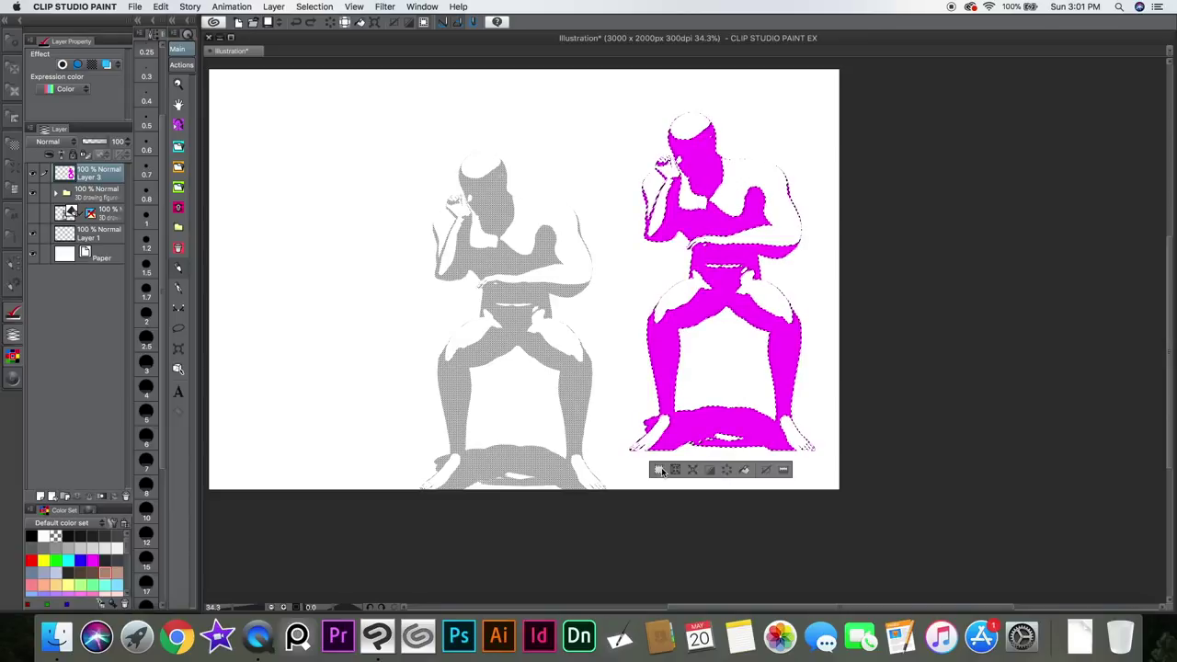
# Step: Try cropping the canvas to the selection and undo it, and clear the selection and undo that as well
pyautogui.click(659, 470)
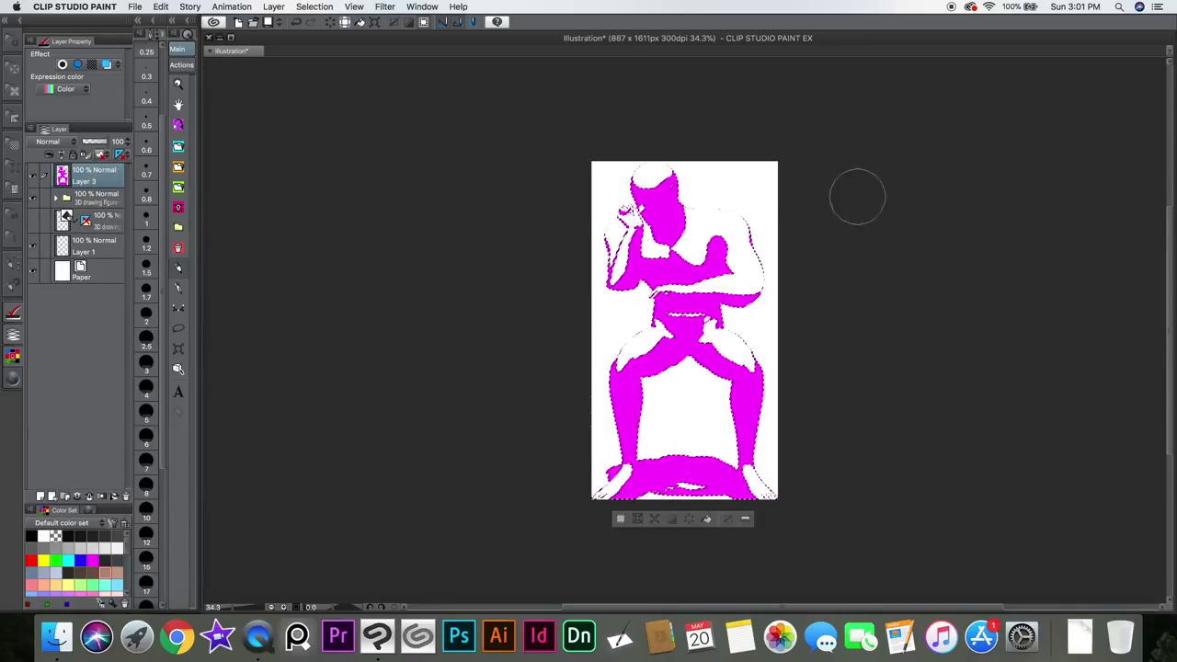
pyautogui.press('super+z')
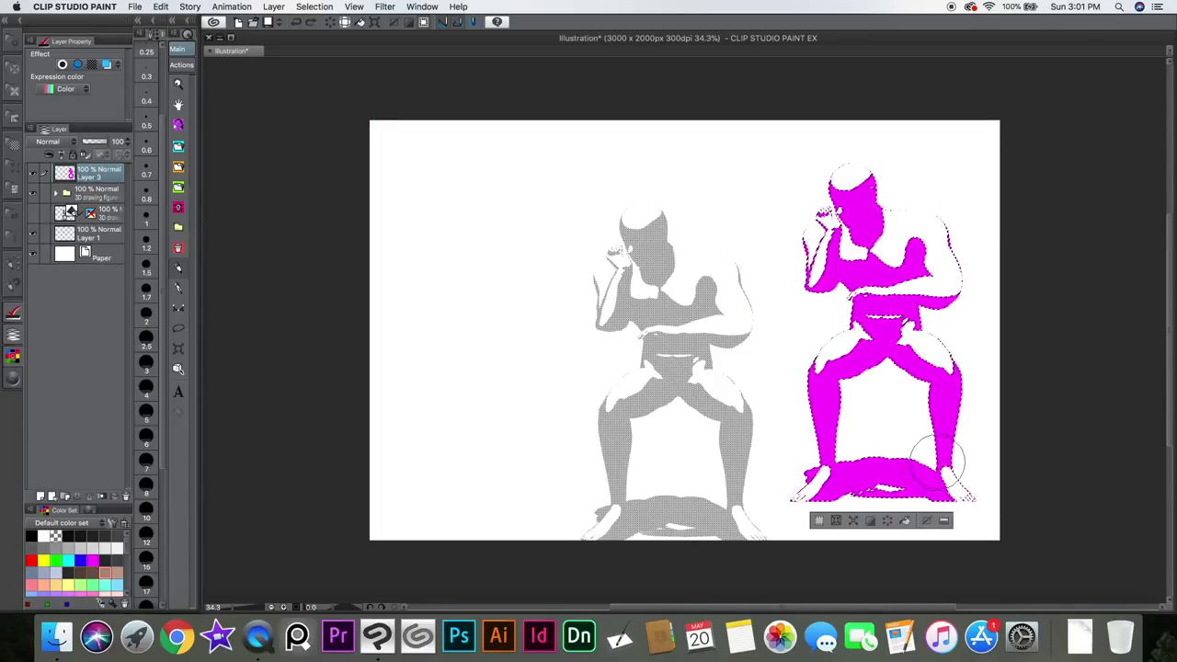
pyautogui.click(936, 522)
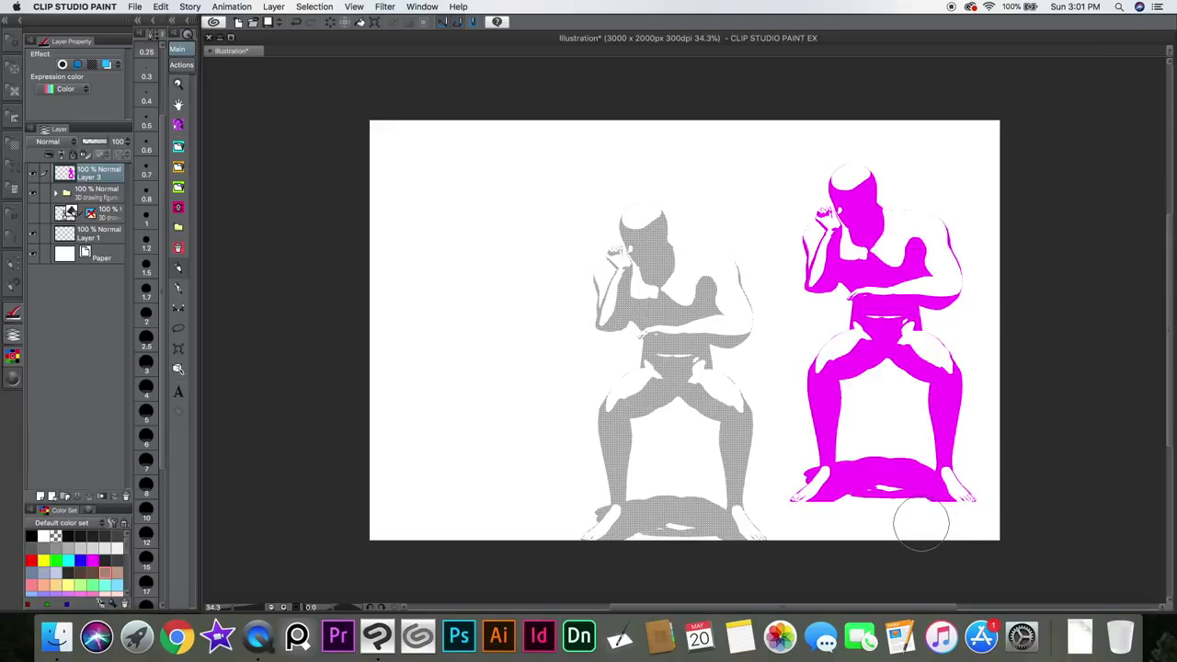
pyautogui.press('super+z')
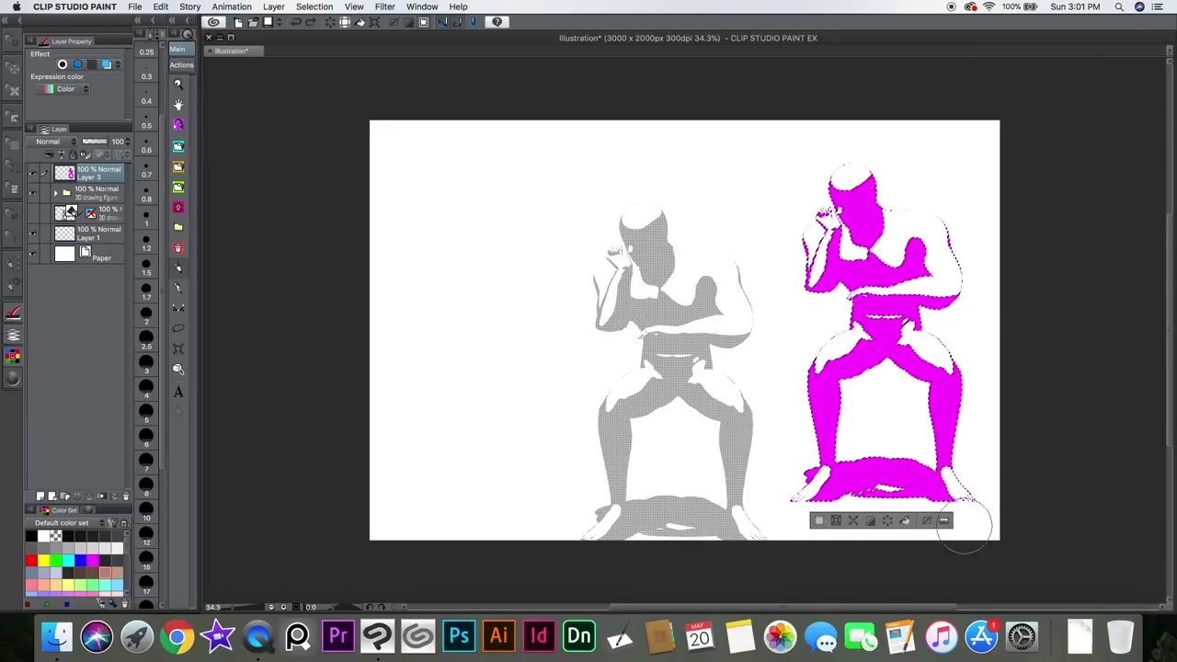
# Step: Open the Selection Launcher settings and add the Blur command from the Filter group's Blur commands to the launcher
pyautogui.click(945, 521)
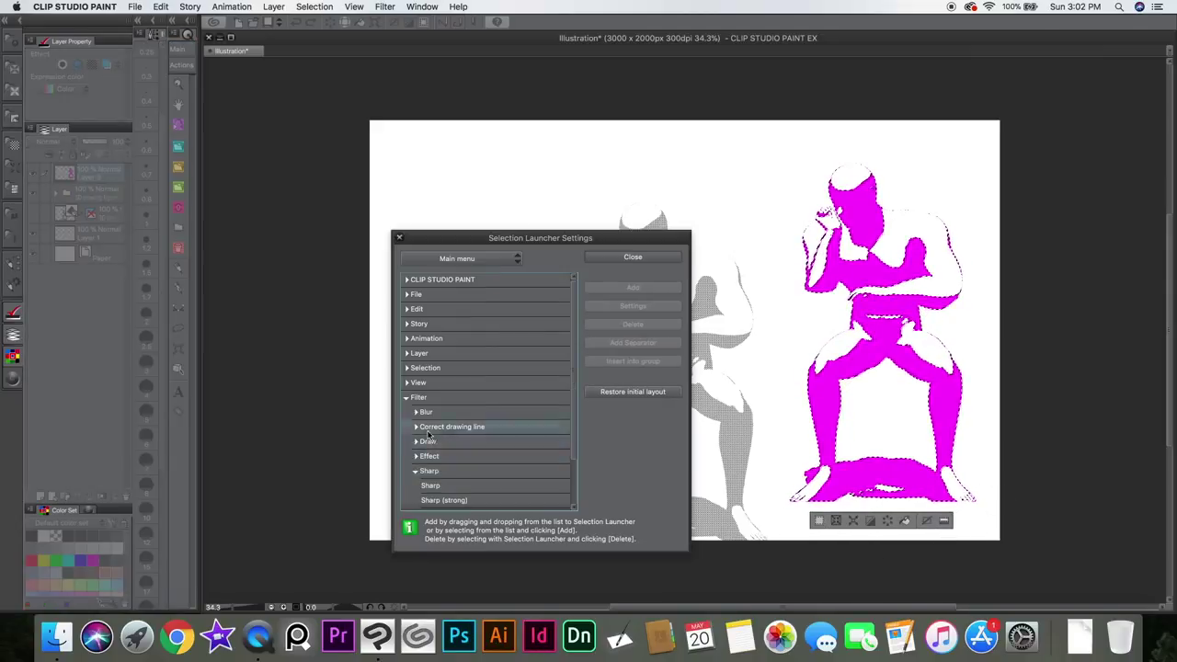
pyautogui.click(427, 412)
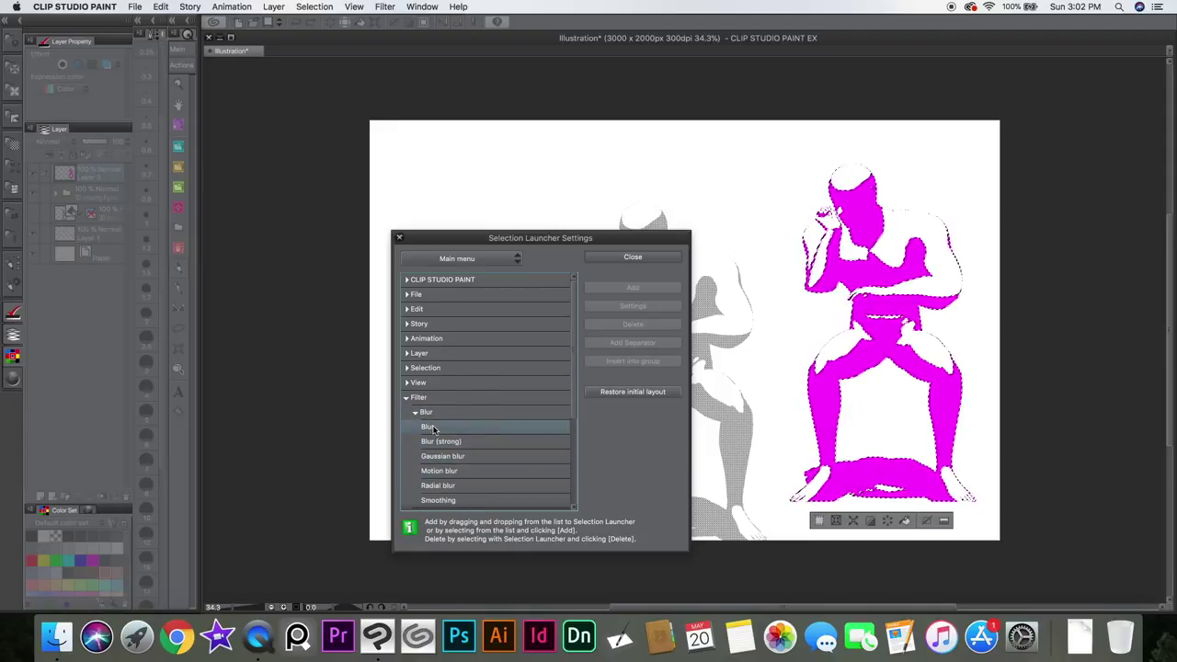
pyautogui.moveTo(449, 427)
pyautogui.mouseDown()
pyautogui.moveTo(455, 434)
pyautogui.moveTo(435, 428)
pyautogui.mouseUp()
pyautogui.moveTo(466, 429); pyautogui.dragTo(902, 524)
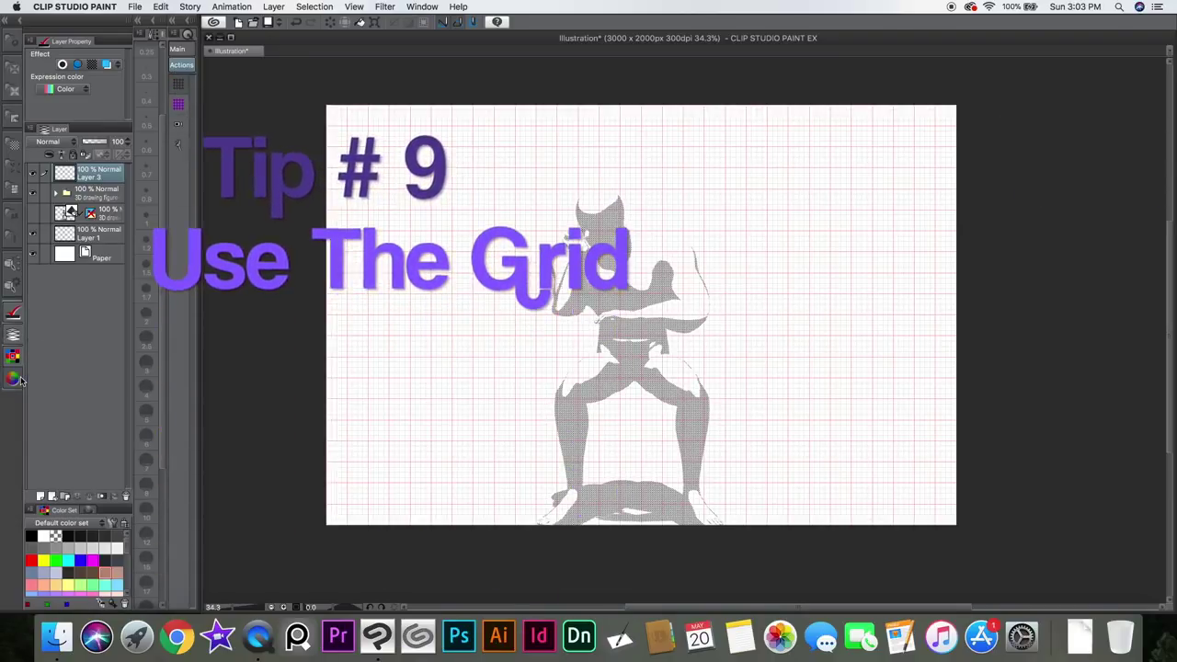
# Step: Toggle the canvas grid off and on a few times, leaving it shown over the toned figure
pyautogui.moveTo(662, 204); pyautogui.dragTo(682, 182)
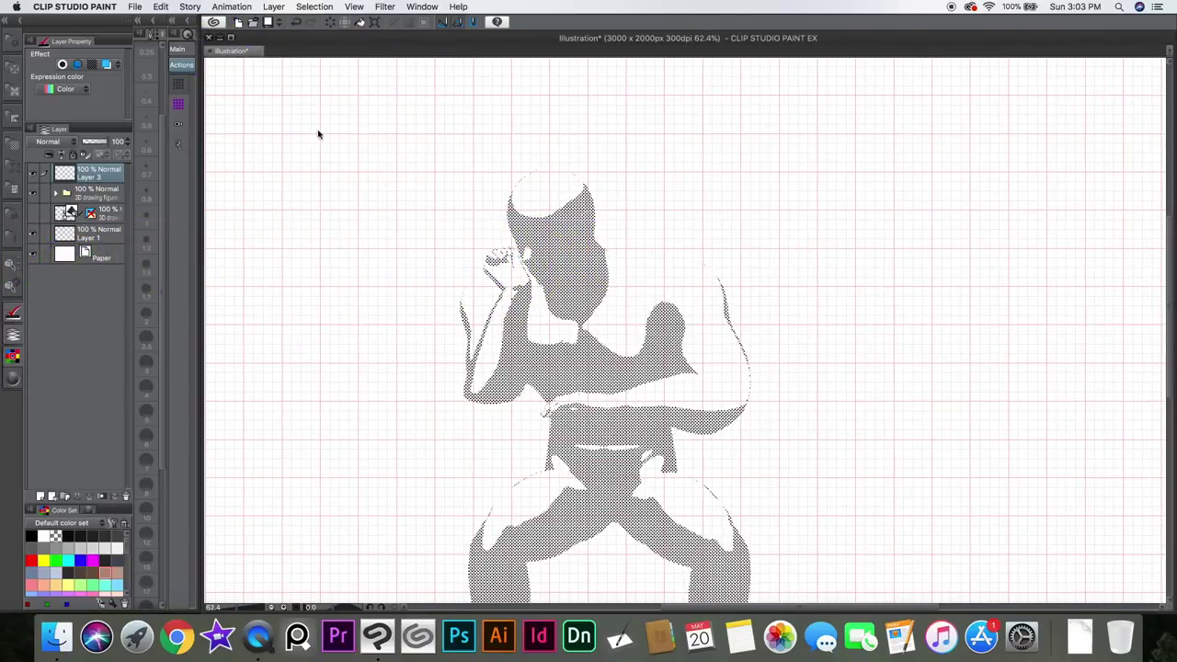
pyautogui.click(180, 85)
pyautogui.click(180, 86)
pyautogui.click(180, 86)
pyautogui.click(180, 88)
# Step: Sketch a rounded head outline on Layer 3 in the empty grid area beside the toned figure's head
pyautogui.press('p')
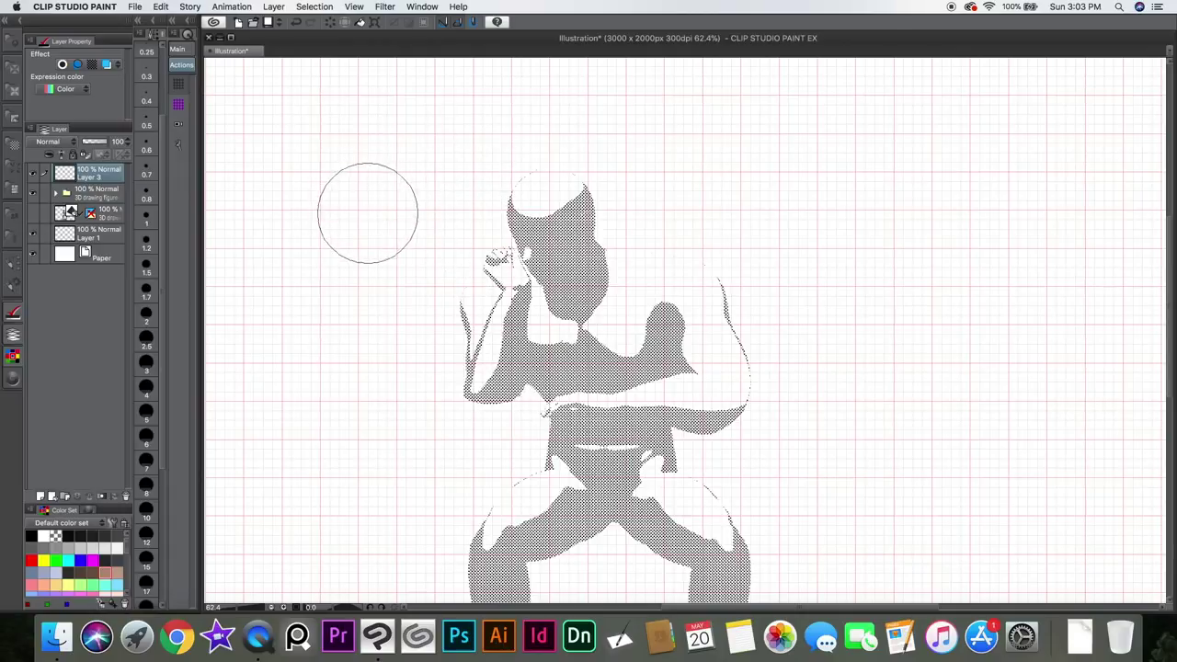
pyautogui.scroll(-3, 352, 219)
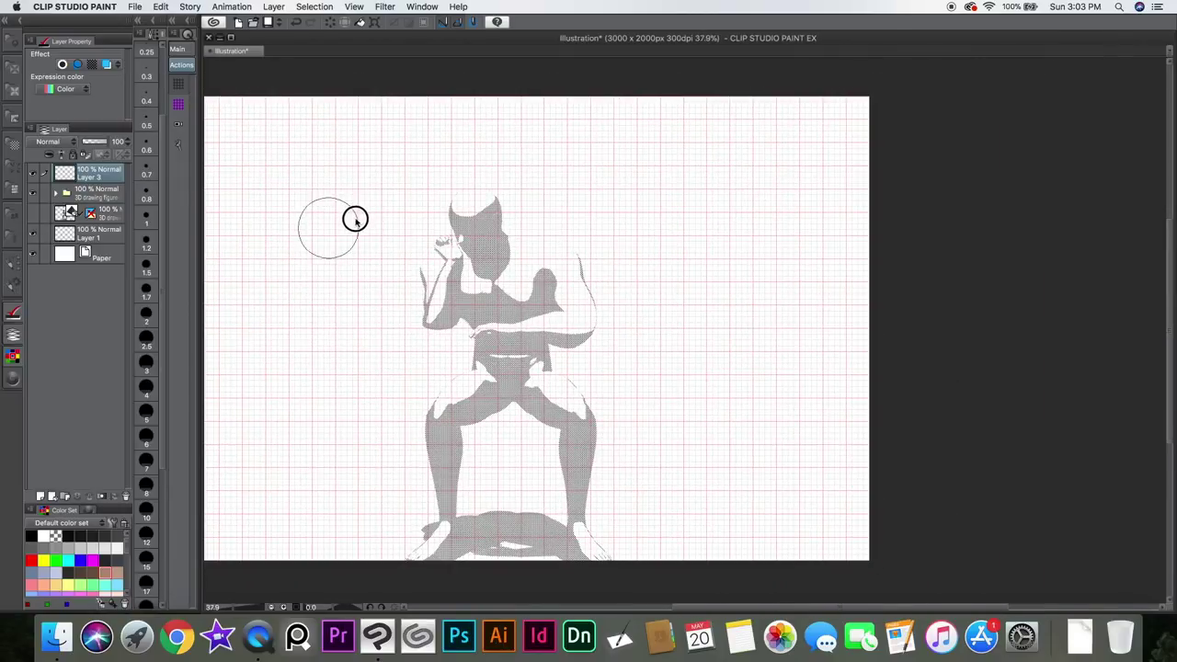
pyautogui.scroll(5, 353, 211)
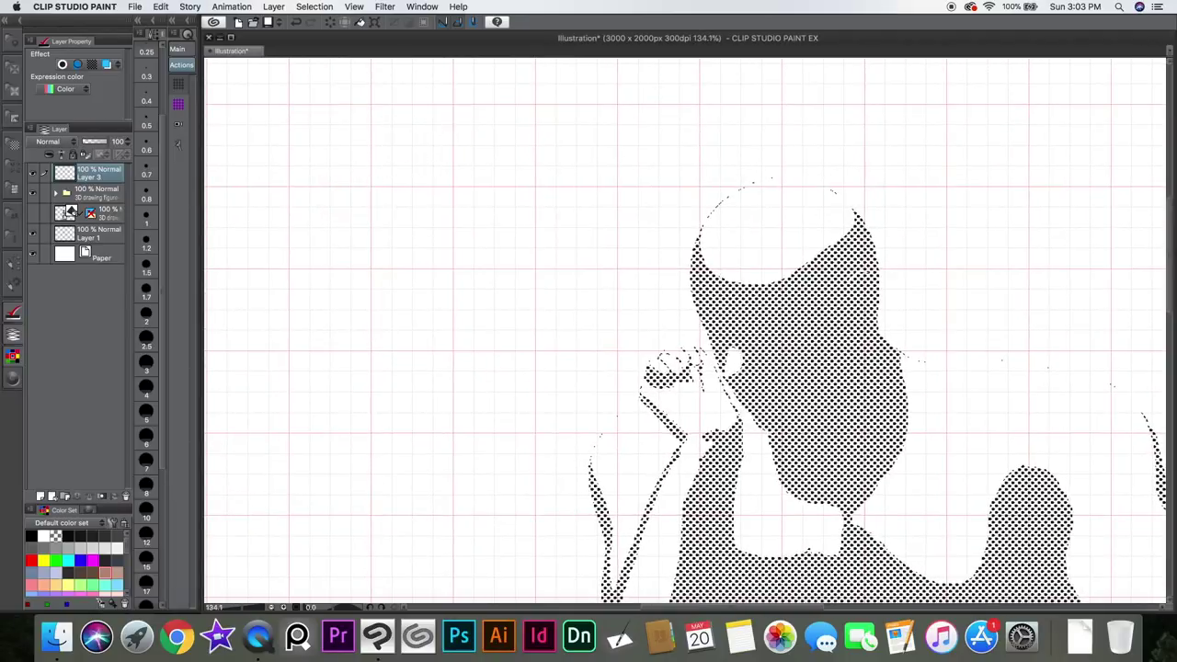
pyautogui.scroll(-1, 397, 212)
pyautogui.moveTo(393, 138)
pyautogui.mouseDown()
pyautogui.moveTo(349, 175)
pyautogui.moveTo(420, 299)
pyautogui.mouseUp()
# Step: Draw a slanted centre line through the sketched head, undoing and redrawing it until it fits
pyautogui.moveTo(450, 131); pyautogui.dragTo(397, 318)
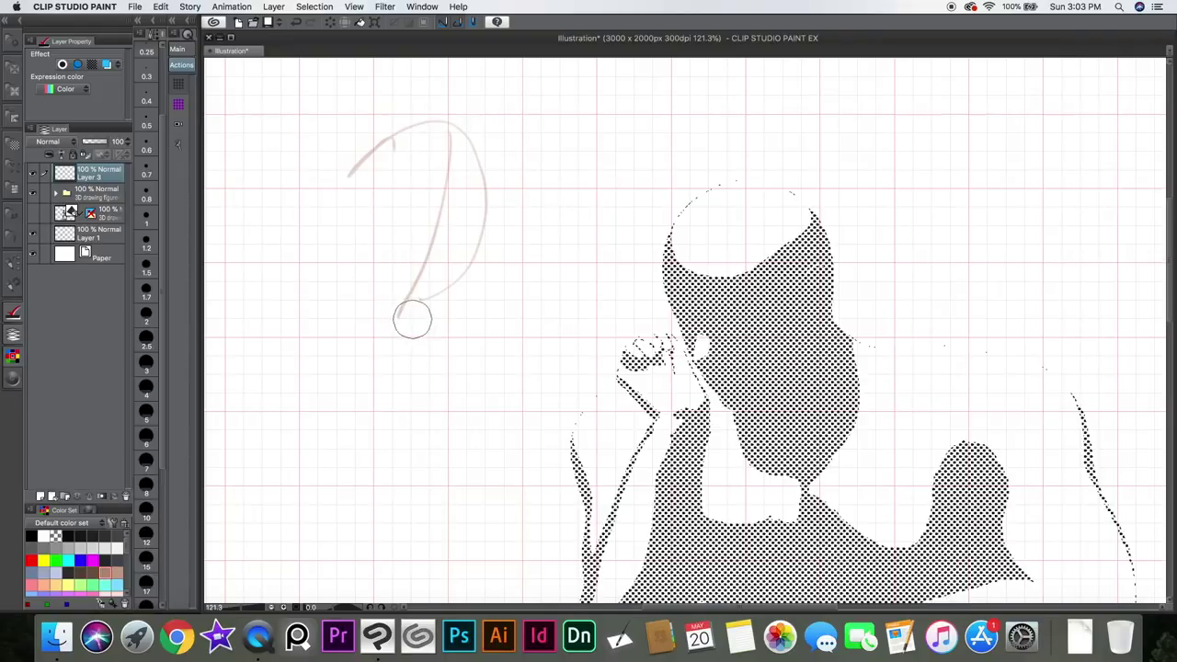
pyautogui.press('super+z')
pyautogui.moveTo(452, 137)
pyautogui.mouseDown()
pyautogui.moveTo(439, 274)
pyautogui.moveTo(413, 326)
pyautogui.mouseUp()
pyautogui.press('super+z')
pyautogui.moveTo(460, 131); pyautogui.dragTo(407, 328)
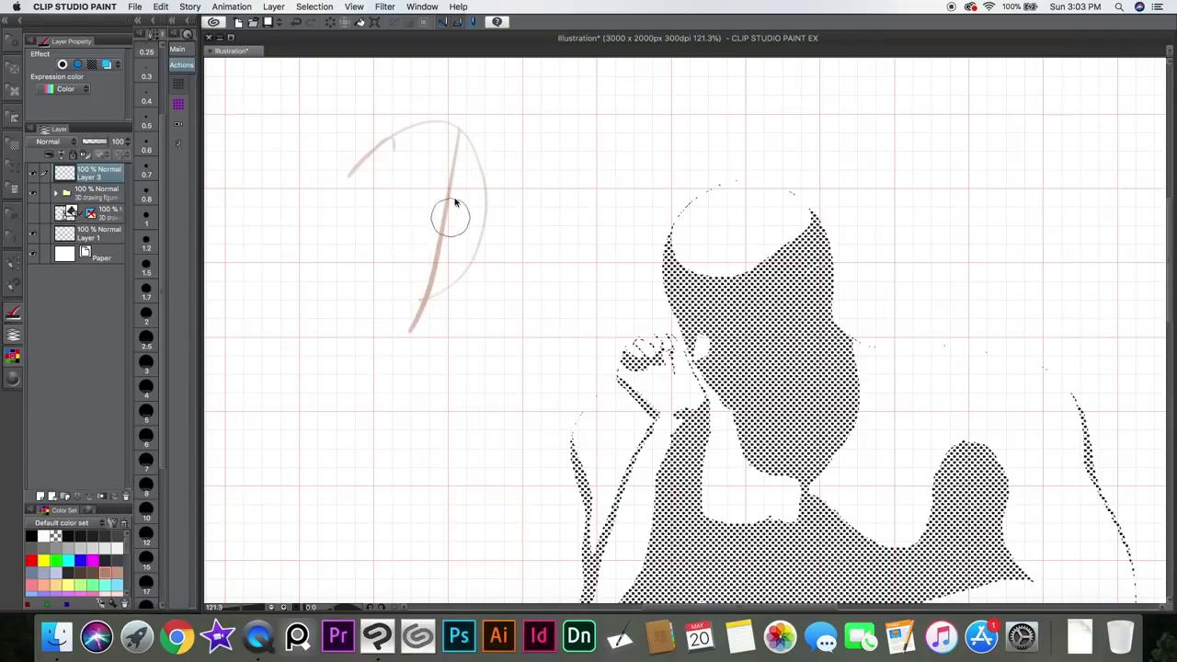
pyautogui.press('super+z')
pyautogui.moveTo(462, 131); pyautogui.dragTo(411, 310)
# Step: Sketch a horizontal eye line, a small eye and nose and mouth marks across the head's slanted centre line, redrawing the guides that miss
pyautogui.moveTo(372, 184); pyautogui.dragTo(481, 213)
pyautogui.press('super+z')
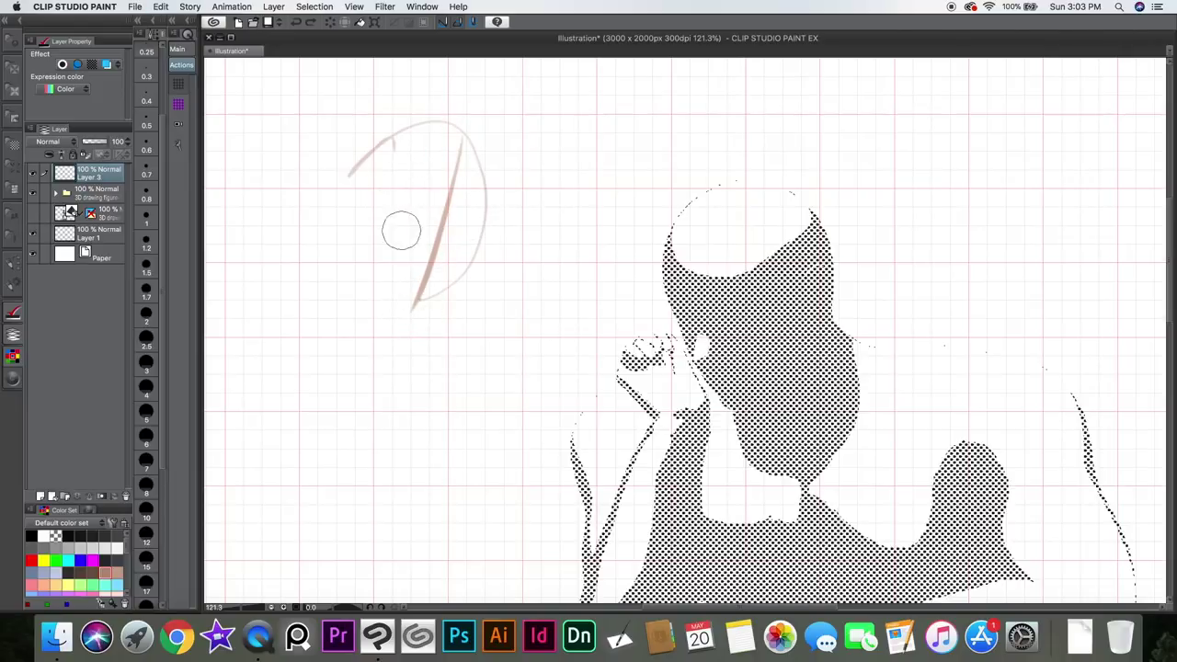
pyautogui.moveTo(379, 222)
pyautogui.mouseDown()
pyautogui.moveTo(481, 226)
pyautogui.moveTo(469, 241)
pyautogui.mouseUp()
pyautogui.moveTo(459, 129); pyautogui.dragTo(413, 331)
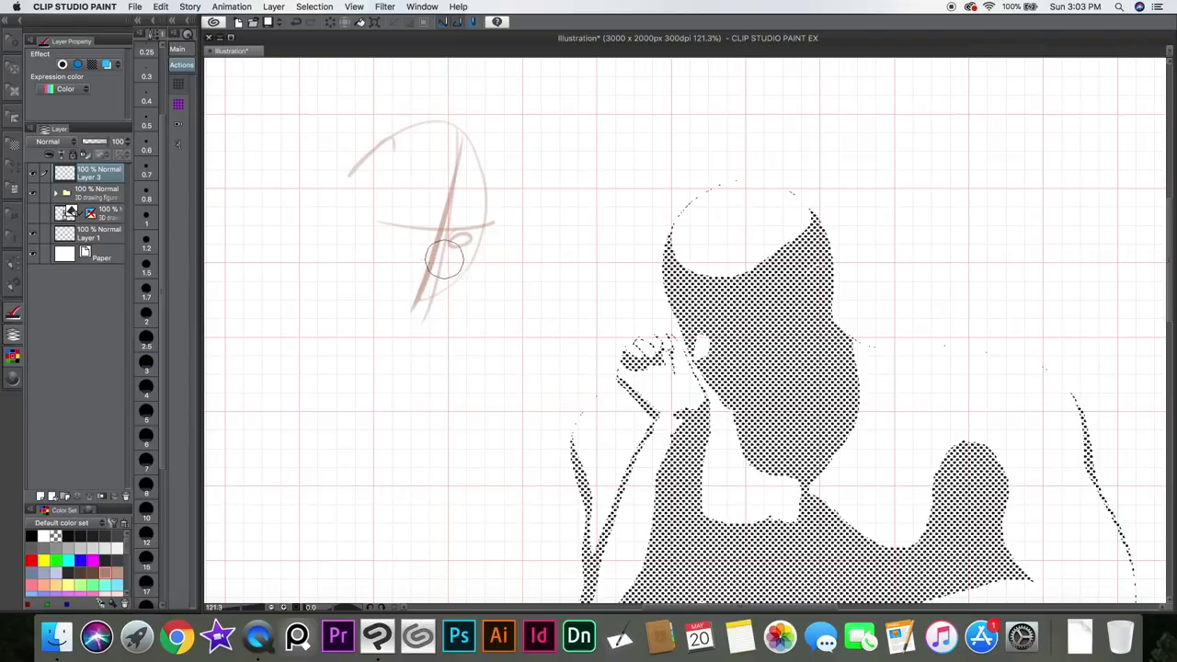
pyautogui.moveTo(426, 269); pyautogui.dragTo(432, 274)
pyautogui.moveTo(473, 237); pyautogui.dragTo(430, 280)
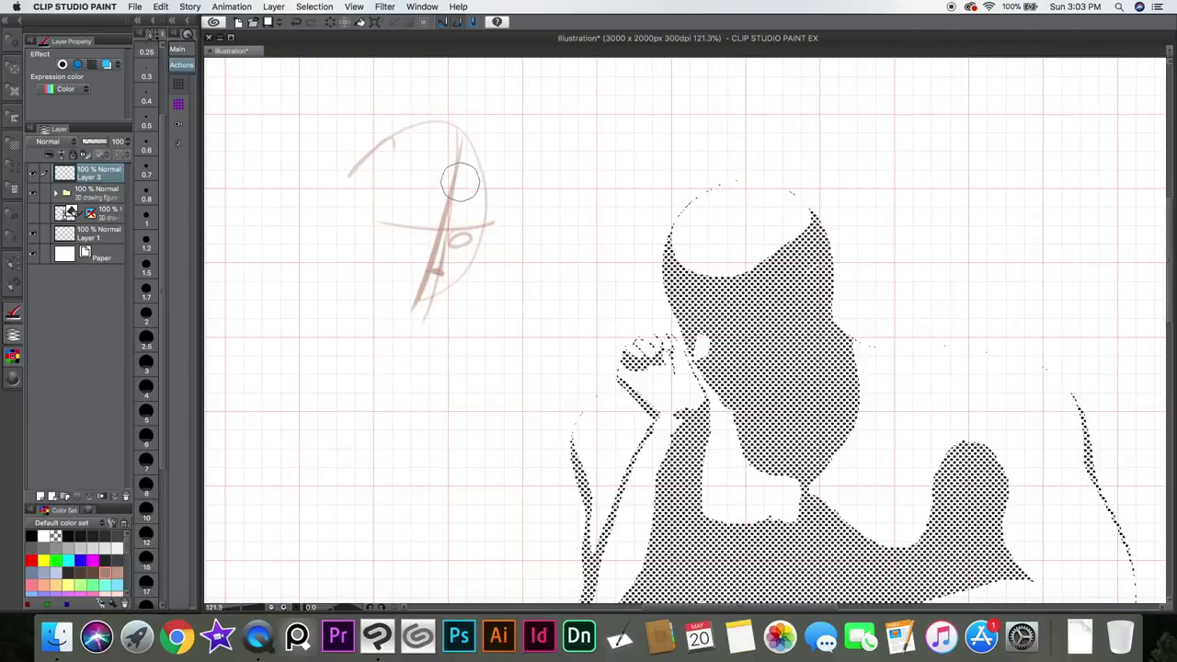
# Step: Clear the sketched head from Layer 3 and draw two eyes, a nose, a mouth and a lower lip aligned to the grid
pyautogui.press('Delete')
pyautogui.moveTo(438, 229)
pyautogui.mouseDown()
pyautogui.moveTo(410, 226)
pyautogui.moveTo(517, 223)
pyautogui.mouseUp()
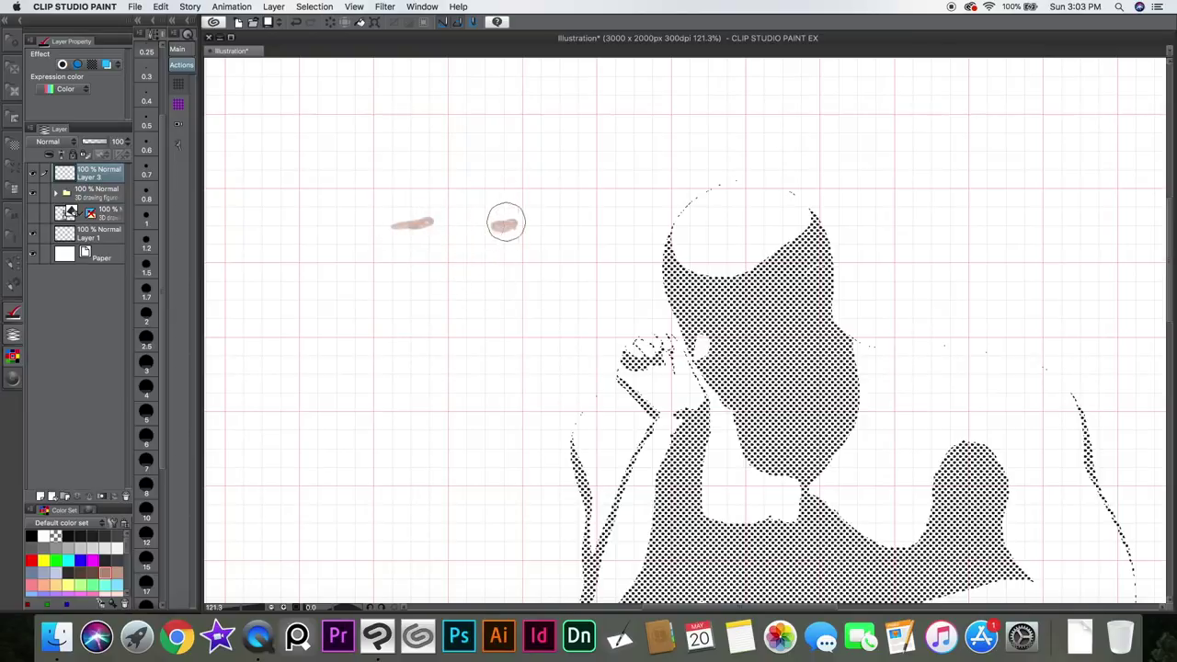
pyautogui.moveTo(450, 269); pyautogui.dragTo(478, 269)
pyautogui.moveTo(425, 303); pyautogui.dragTo(480, 296)
pyautogui.moveTo(484, 338)
pyautogui.mouseDown()
pyautogui.moveTo(444, 341)
pyautogui.moveTo(485, 344)
pyautogui.mouseUp()
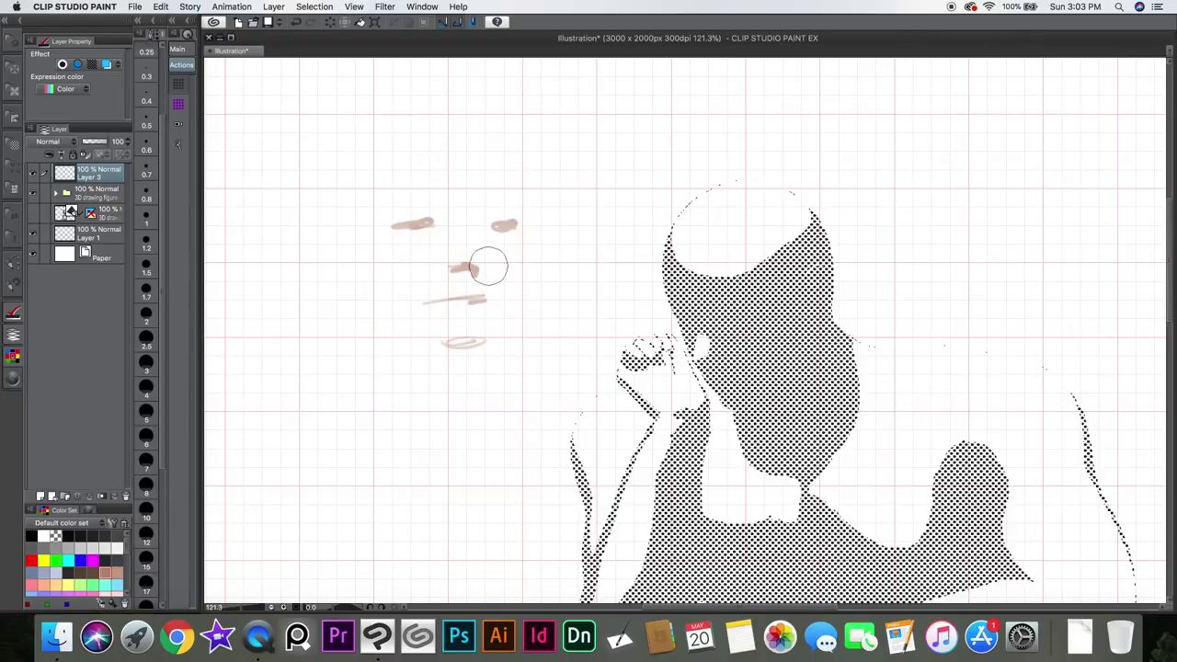
# Step: Add arched eyebrows above the eyes, a nose bridge and light cheek marks to the face on the grid
pyautogui.moveTo(390, 184); pyautogui.dragTo(541, 179)
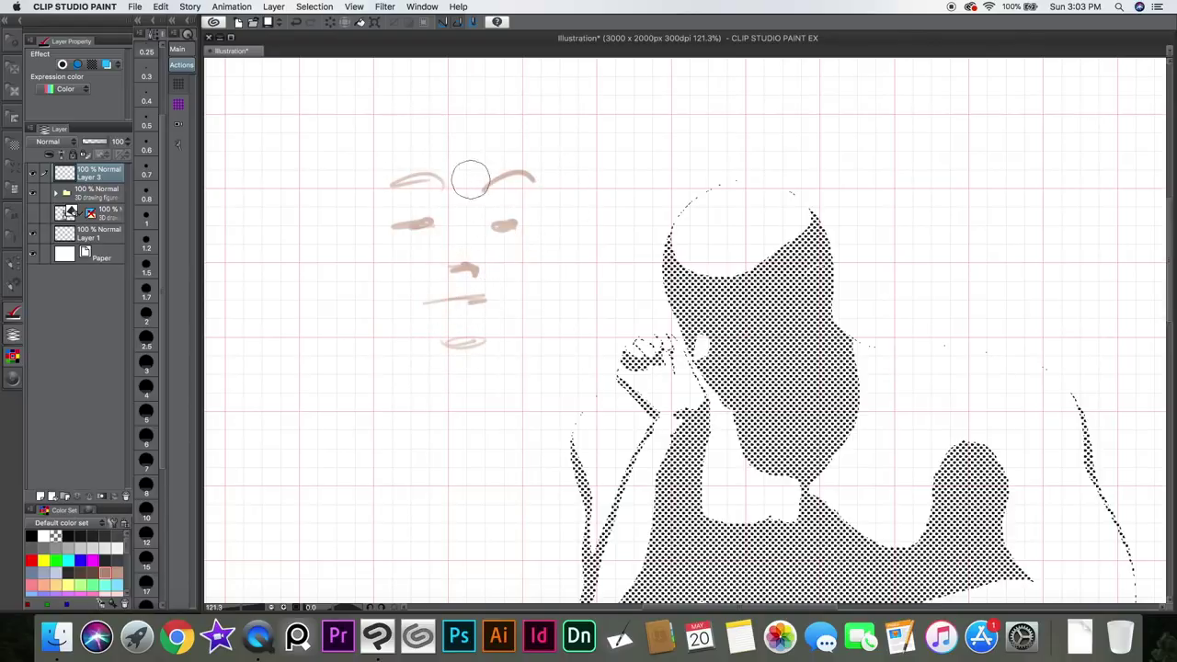
pyautogui.moveTo(393, 183)
pyautogui.mouseDown()
pyautogui.moveTo(451, 195)
pyautogui.moveTo(535, 183)
pyautogui.mouseUp()
pyautogui.moveTo(472, 246); pyautogui.dragTo(477, 269)
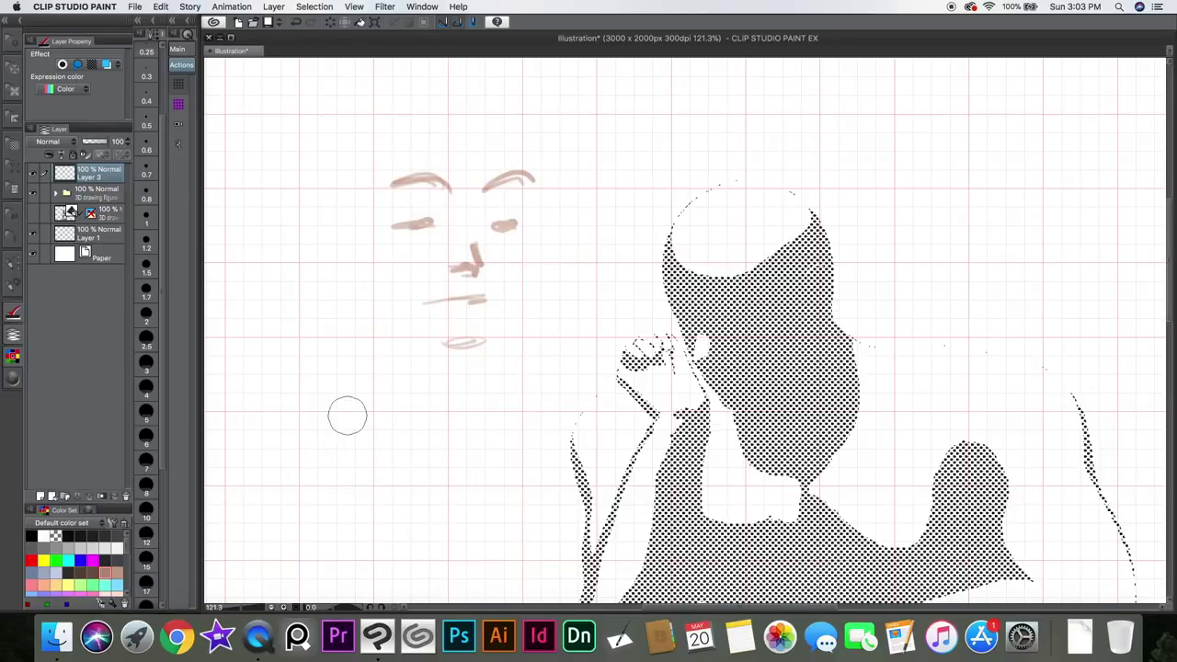
pyautogui.moveTo(385, 265); pyautogui.dragTo(405, 273)
pyautogui.moveTo(520, 264); pyautogui.dragTo(506, 273)
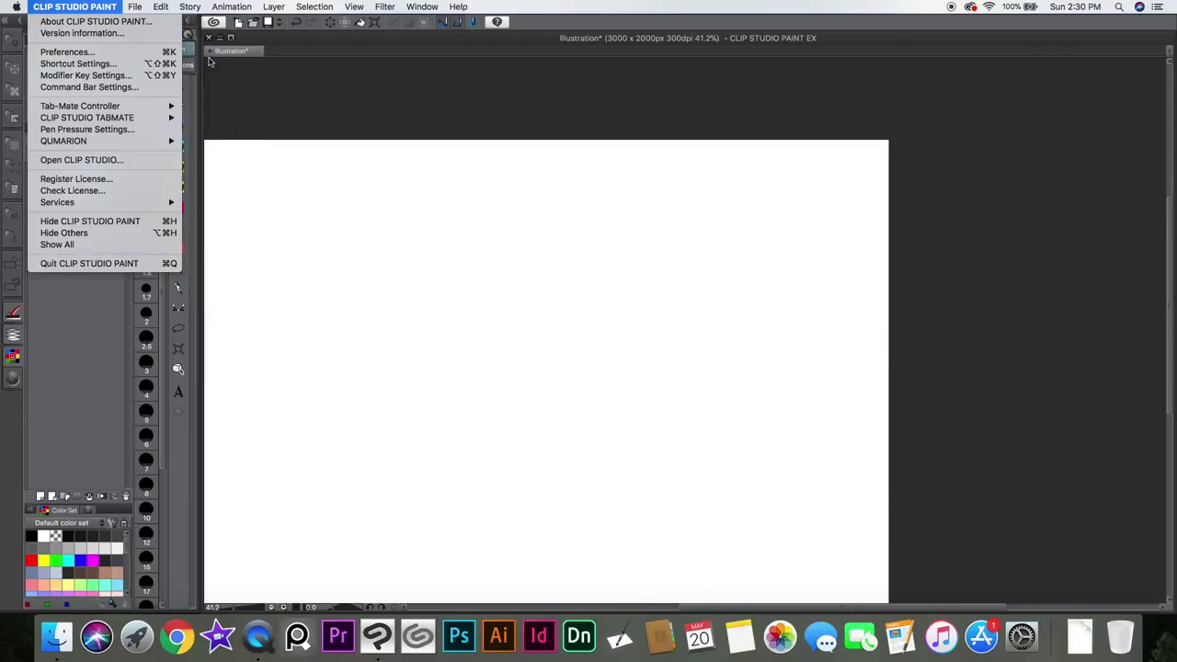
pyautogui.click(275, 208)
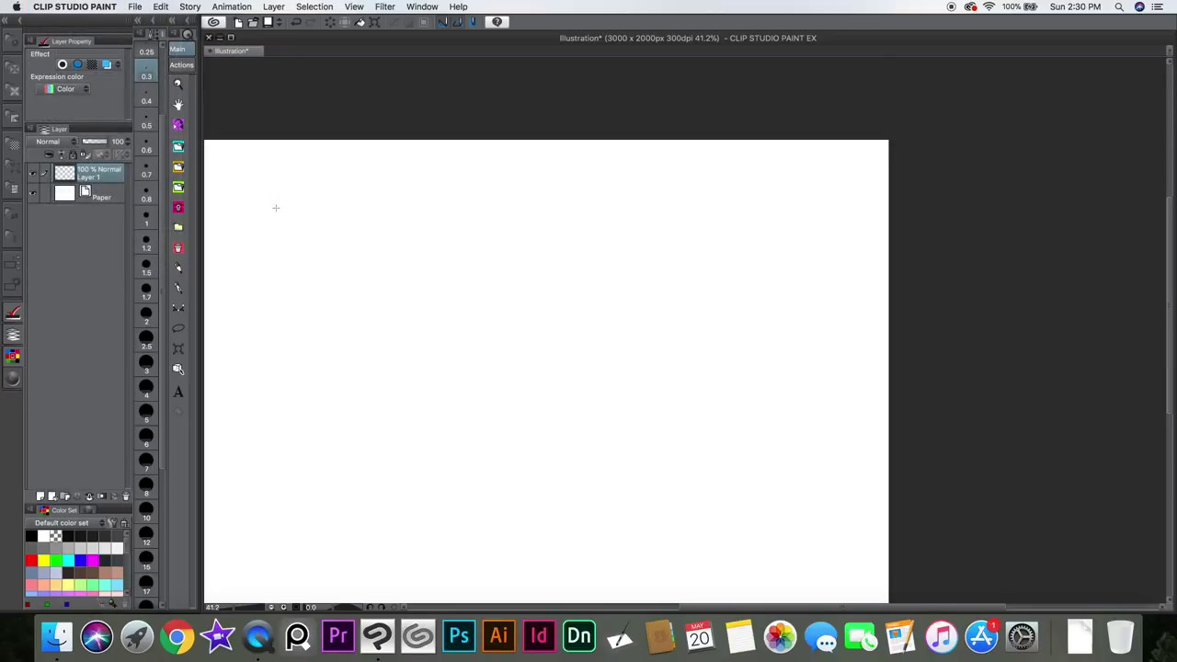
pyautogui.click(106, 7)
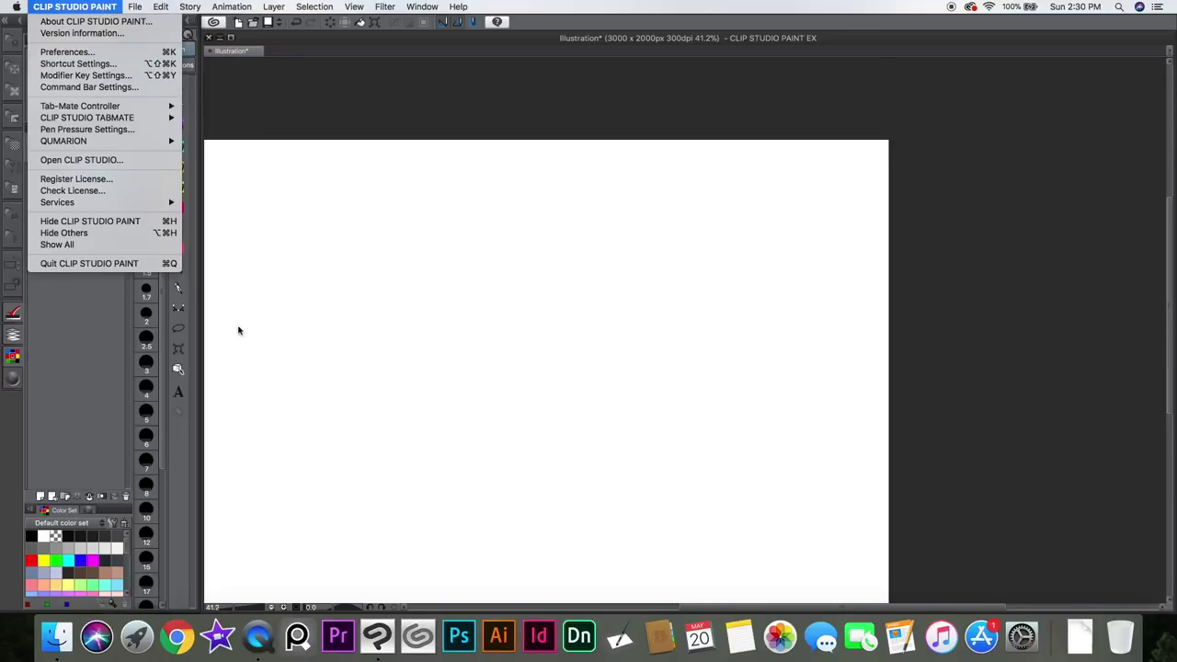
pyautogui.click(240, 171)
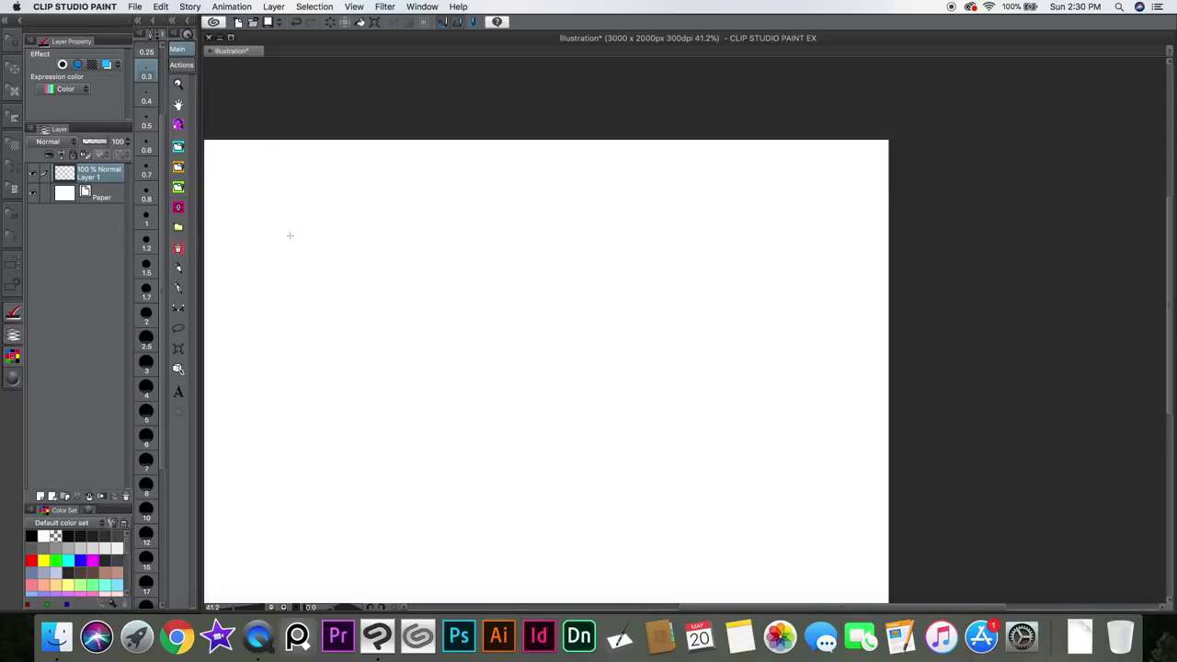
# Step: Open the Preferences and review the Tool, Tablet, Interface and Performance settings
pyautogui.click(94, 8)
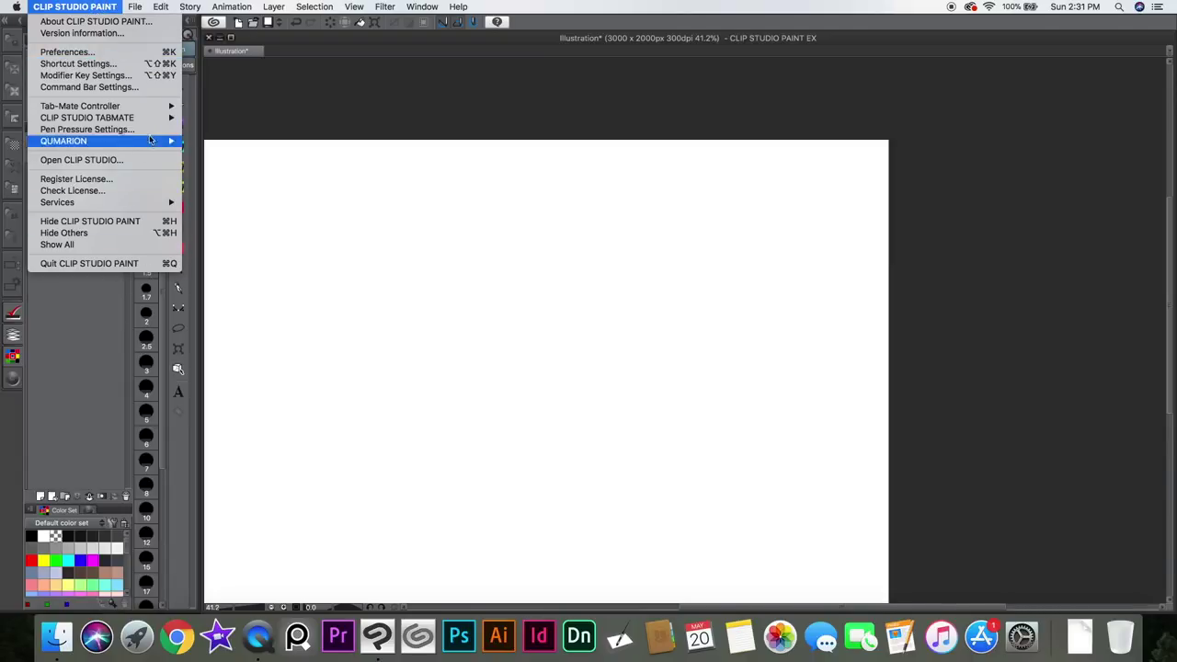
pyautogui.click(121, 51)
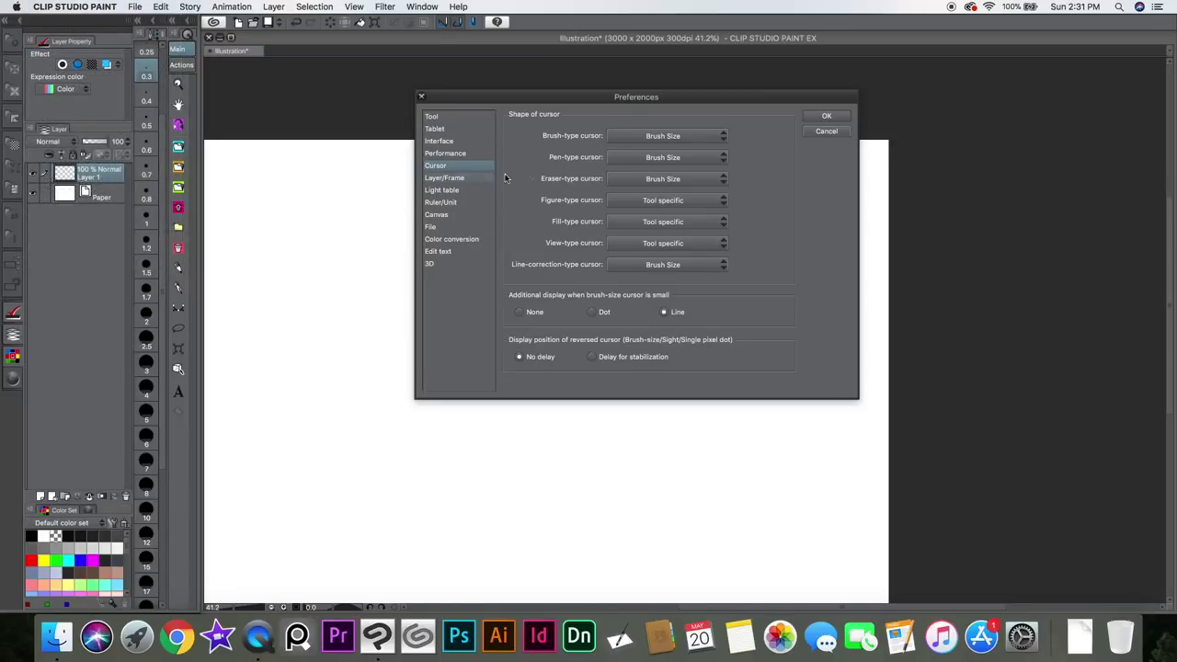
pyautogui.click(436, 117)
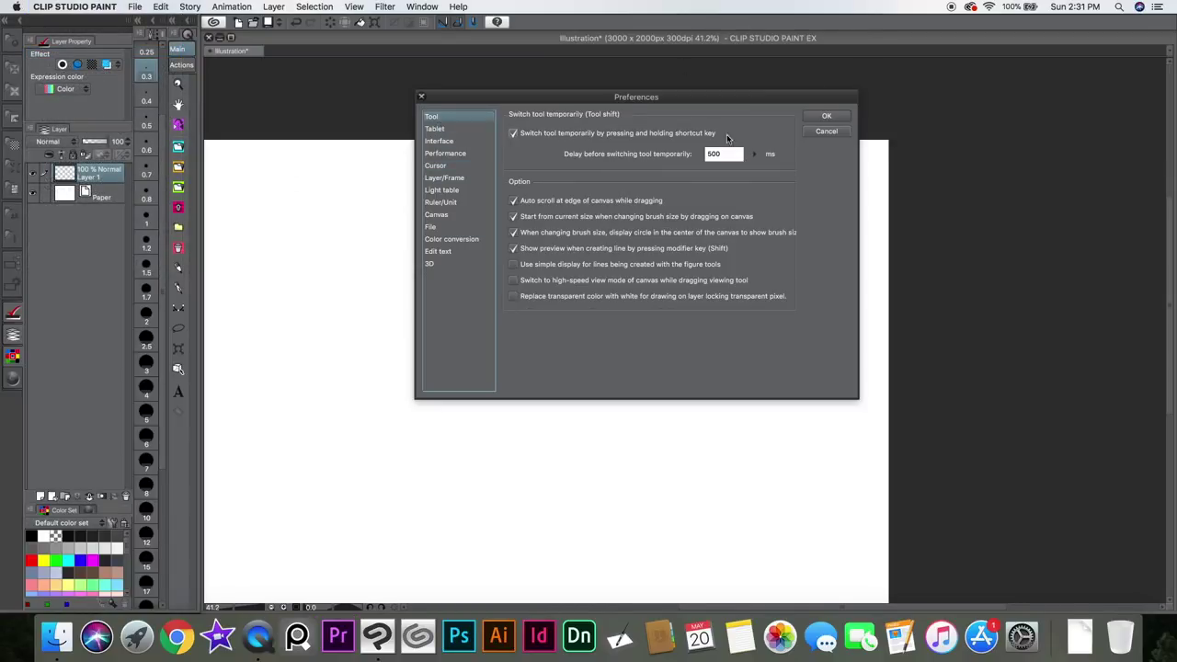
pyautogui.click(438, 140)
pyautogui.click(434, 129)
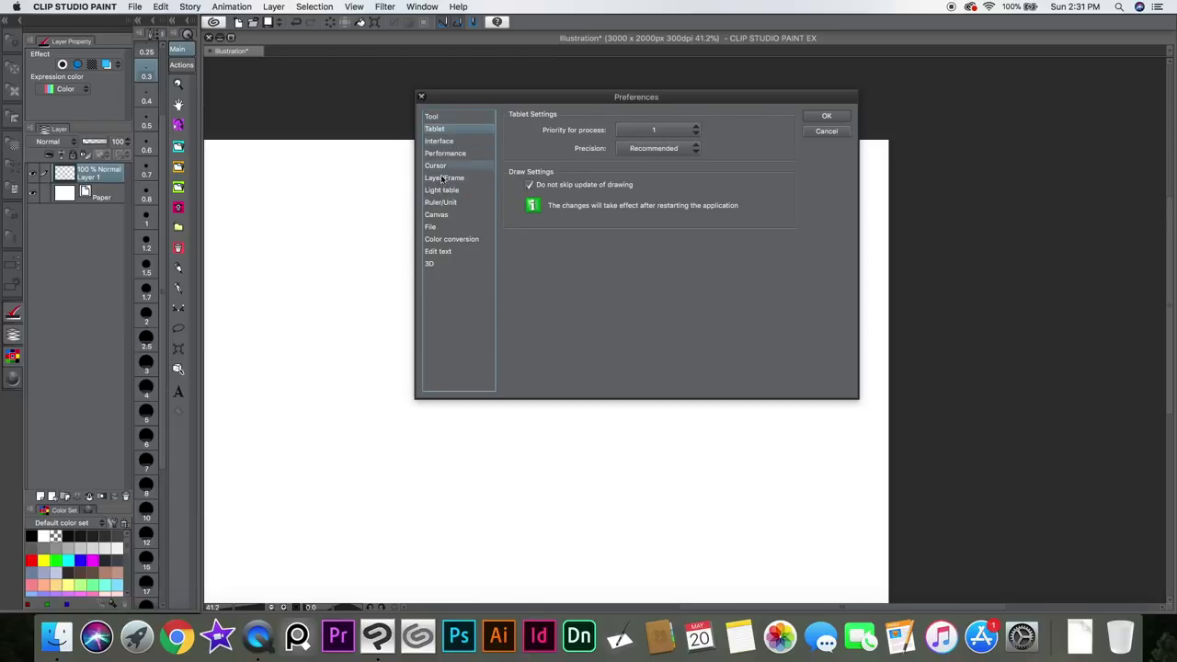
pyautogui.click(453, 140)
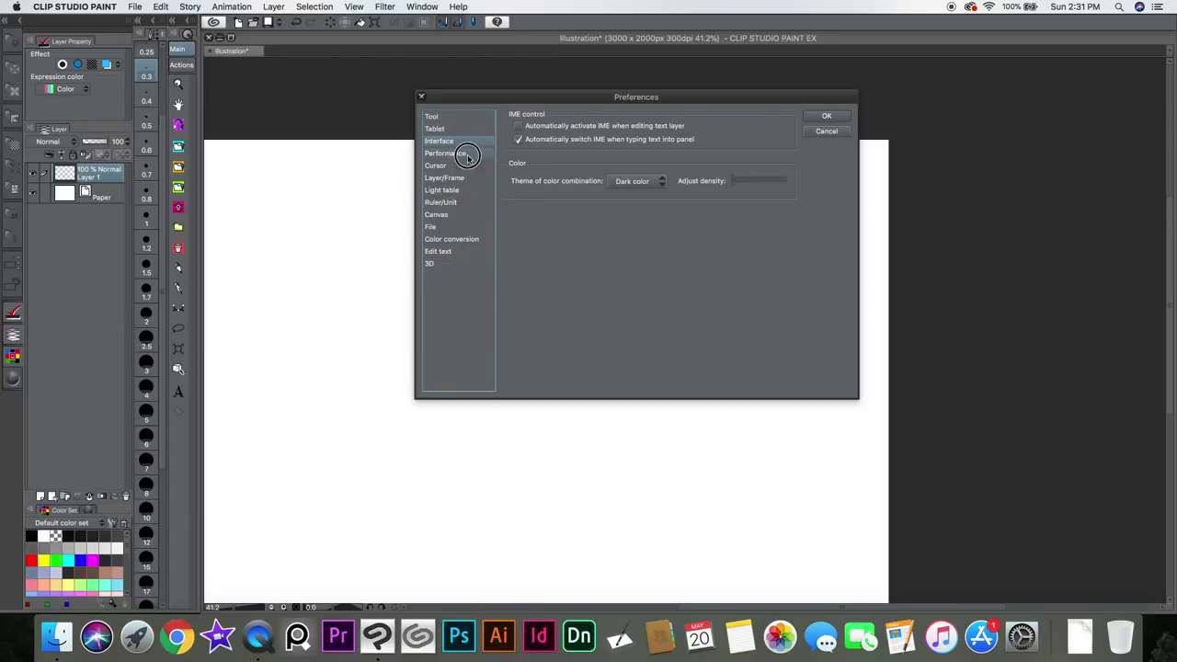
pyautogui.click(466, 153)
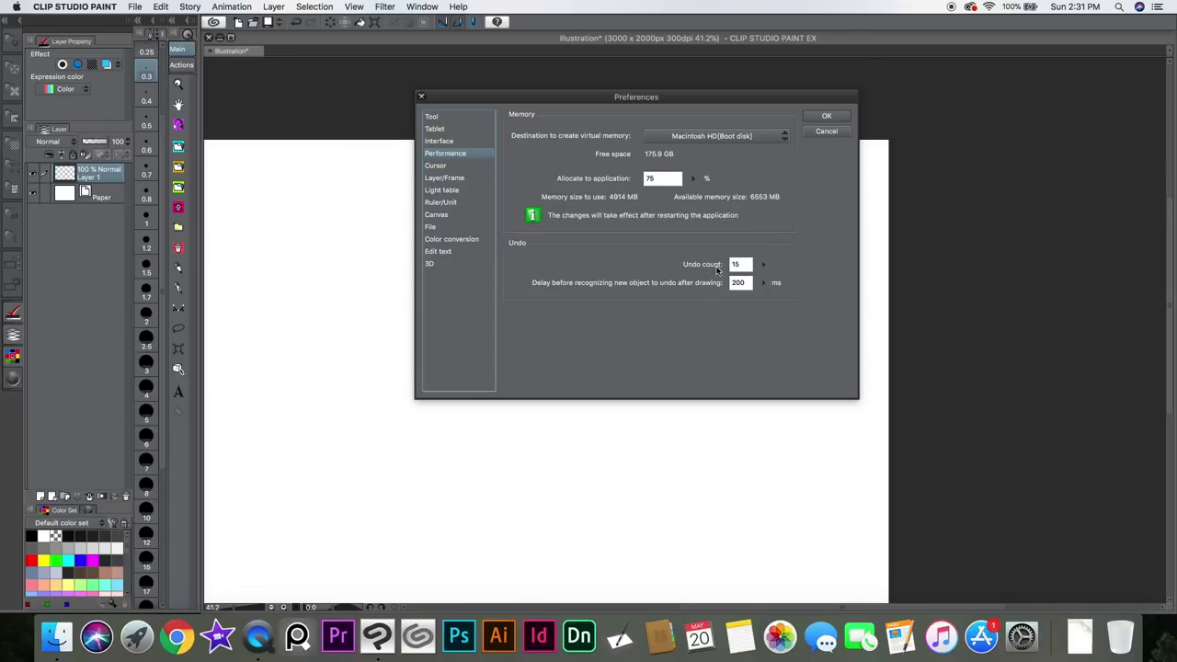
# Step: Examine the undo count, undo delay and application memory allocation controls in the Performance preferences
pyautogui.click(766, 283)
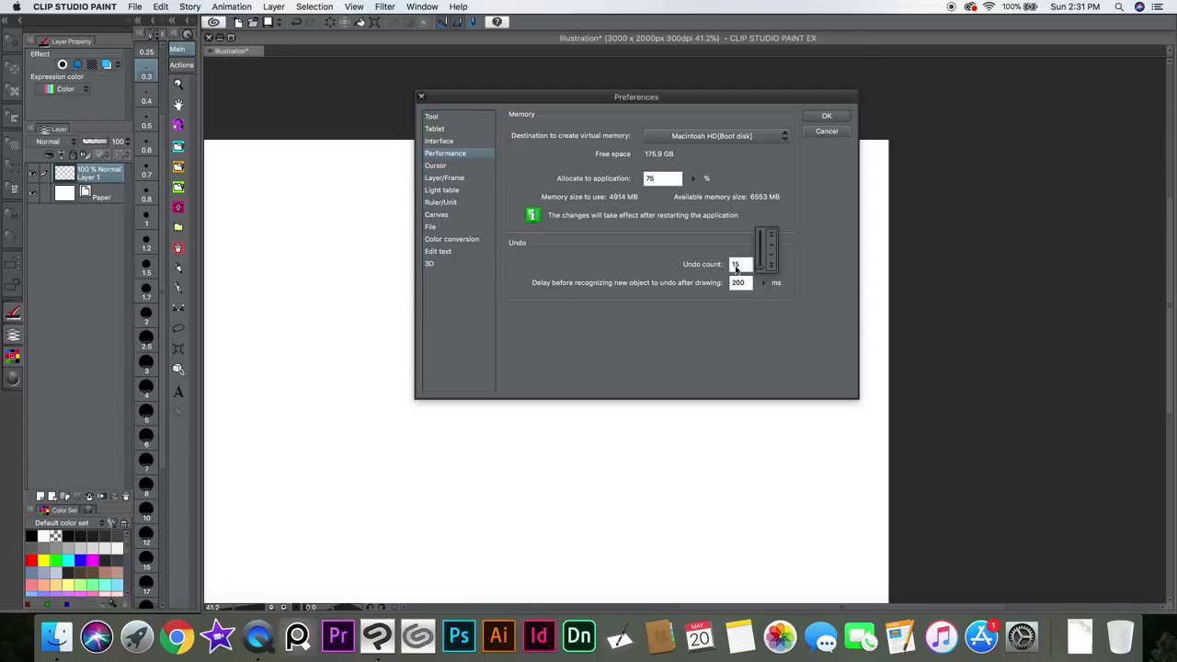
pyautogui.click(788, 283)
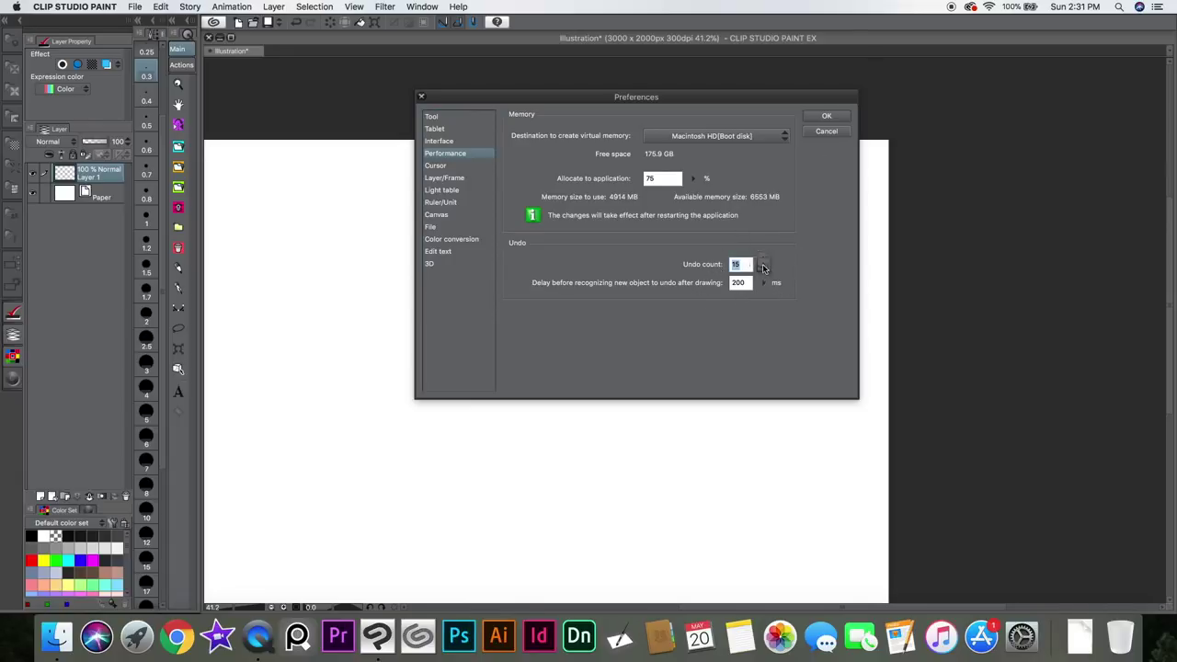
pyautogui.click(771, 276)
pyautogui.click(797, 262)
pyautogui.click(694, 182)
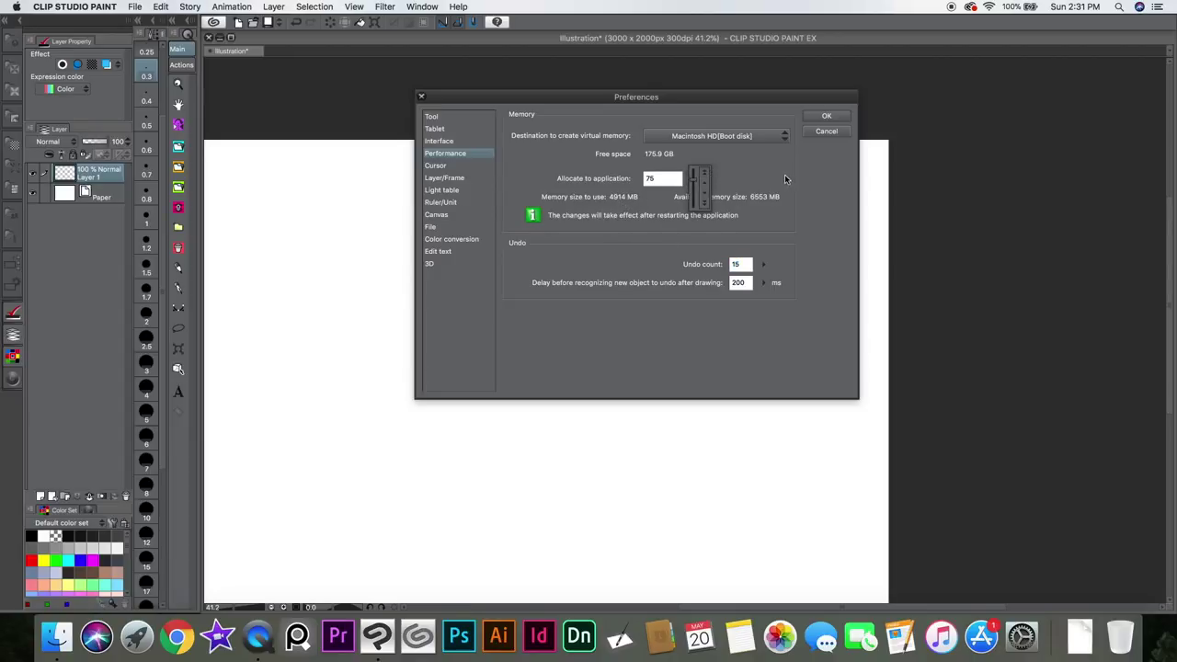
pyautogui.click(786, 179)
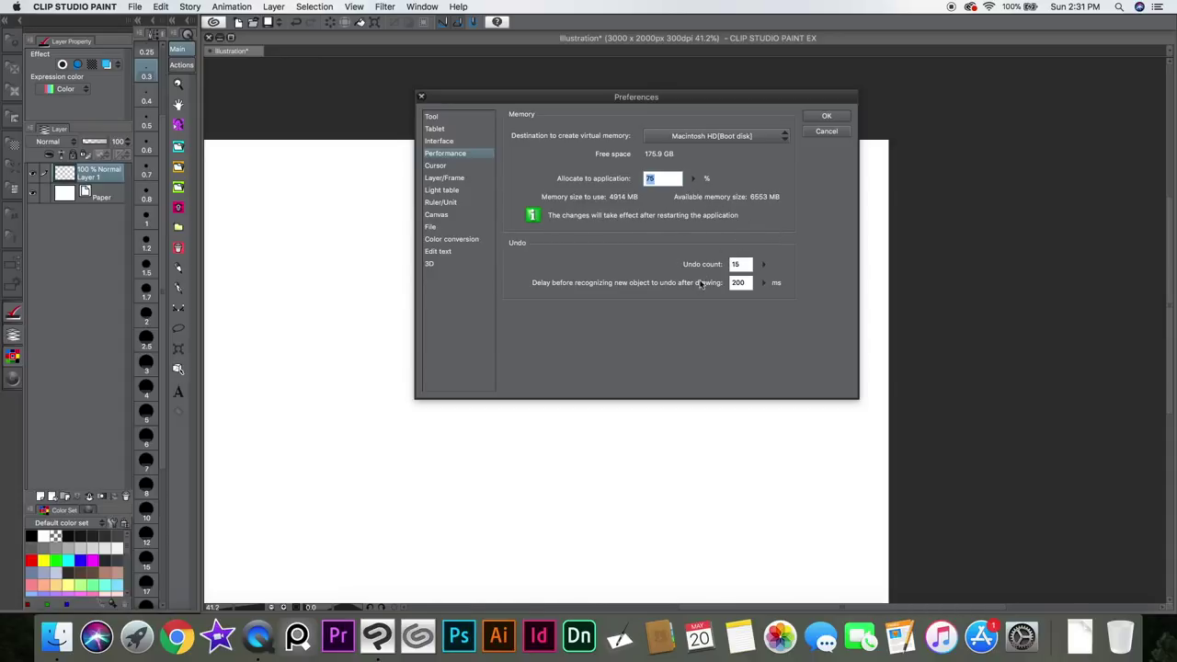
pyautogui.click(694, 182)
pyautogui.click(694, 182)
pyautogui.click(693, 182)
pyautogui.moveTo(696, 185); pyautogui.dragTo(730, 186)
pyautogui.click(436, 165)
pyautogui.click(446, 152)
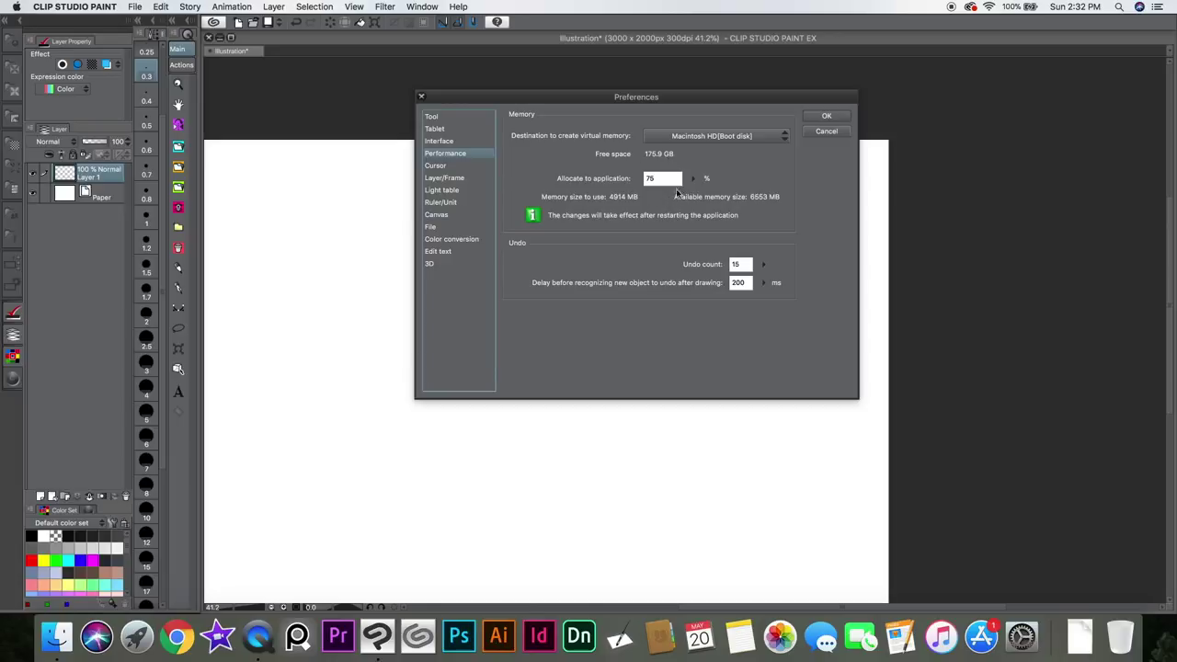
# Step: Review the Layer/Frame, Light table and Ruler/Unit preferences, including the grid line colours, and cancel the Preferences
pyautogui.click(445, 178)
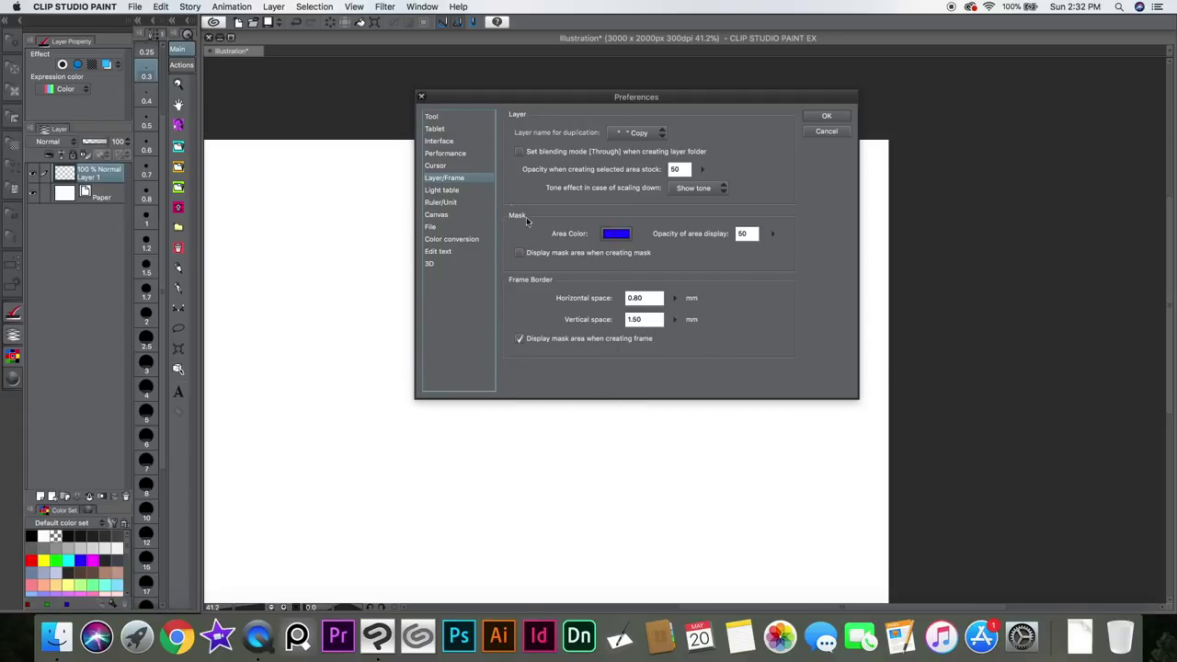
pyautogui.click(443, 189)
pyautogui.click(449, 202)
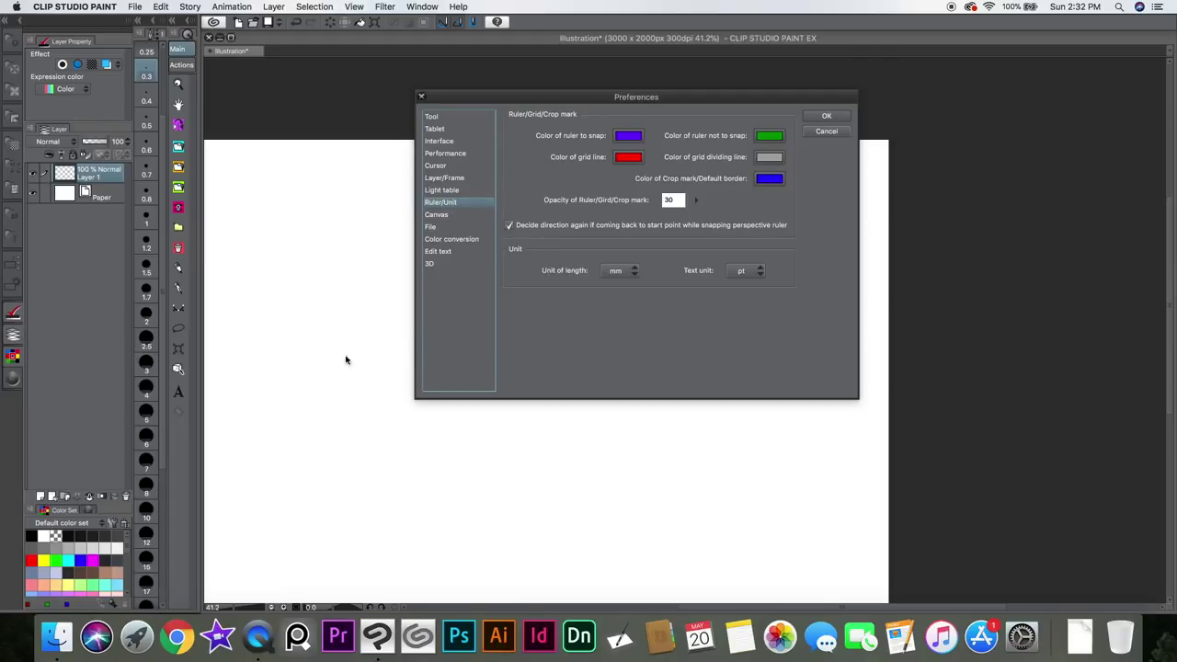
pyautogui.click(830, 133)
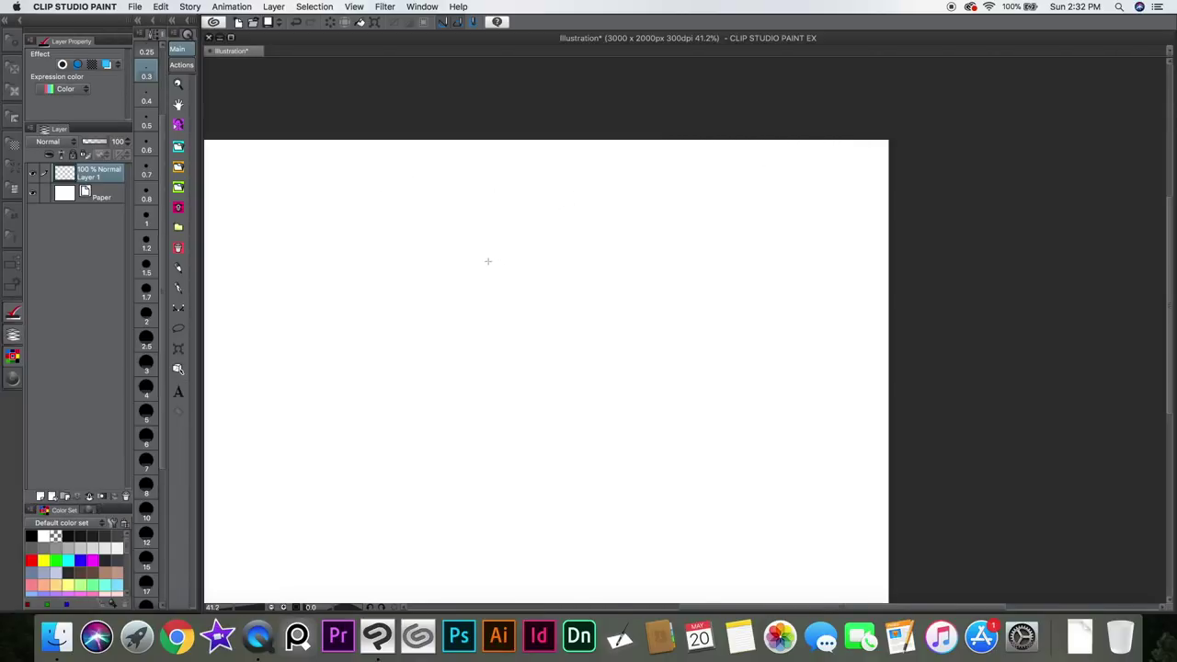
# Step: Switch Quick Access to the Actions set and toggle the canvas grid on and off again
pyautogui.click(181, 64)
pyautogui.click(179, 103)
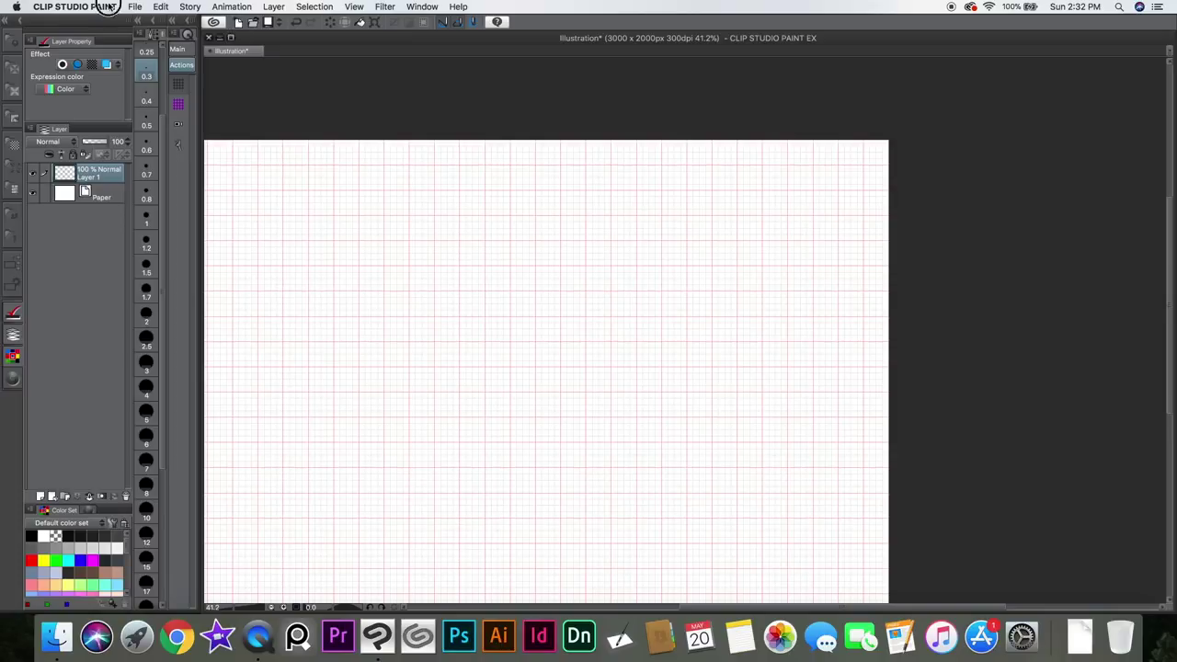
pyautogui.click(110, 7)
pyautogui.click(273, 212)
pyautogui.click(184, 83)
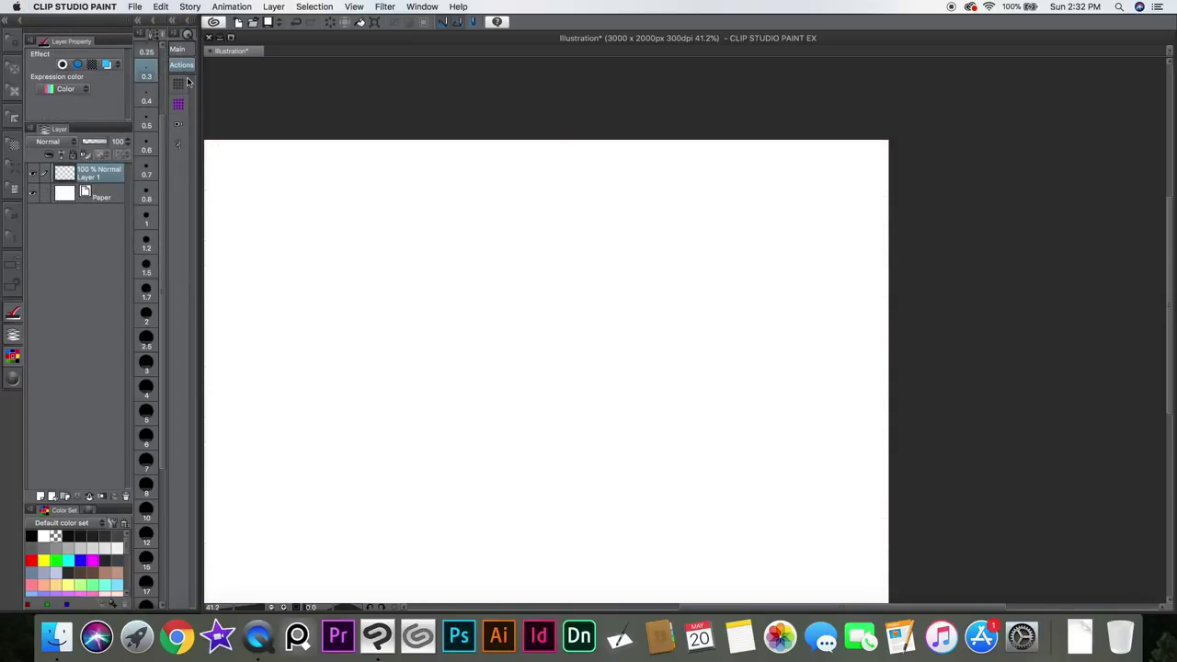
# Step: Open the Shortcut Settings and review the shortcuts in the Option and Tool setting areas
pyautogui.click(116, 8)
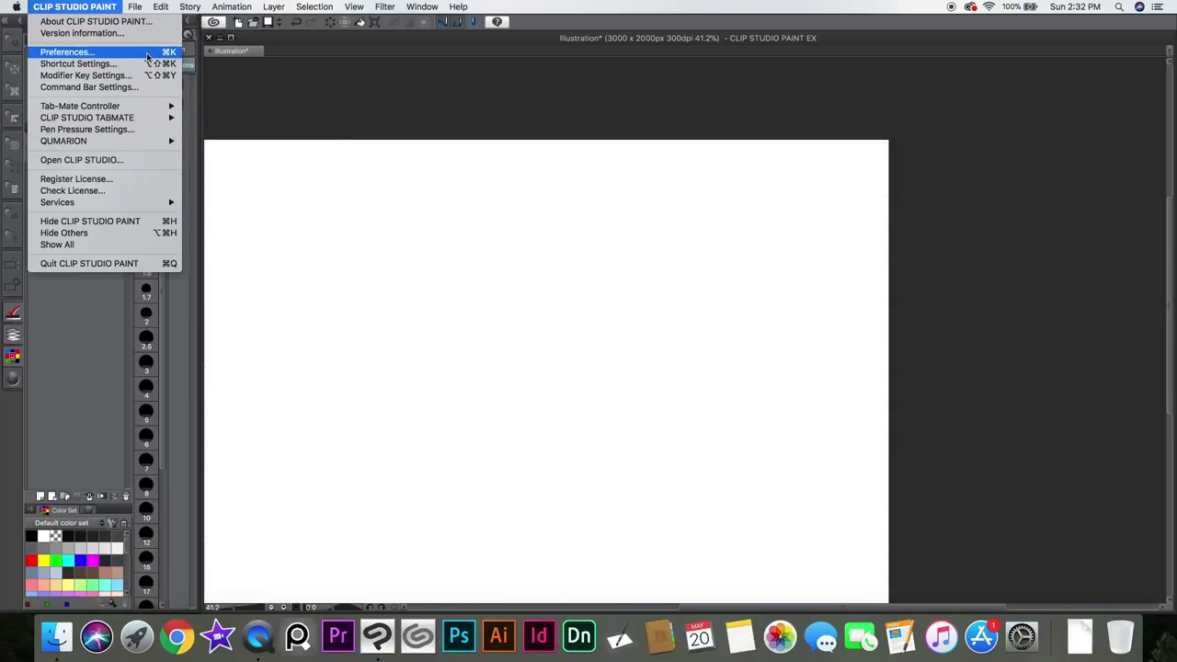
pyautogui.click(135, 63)
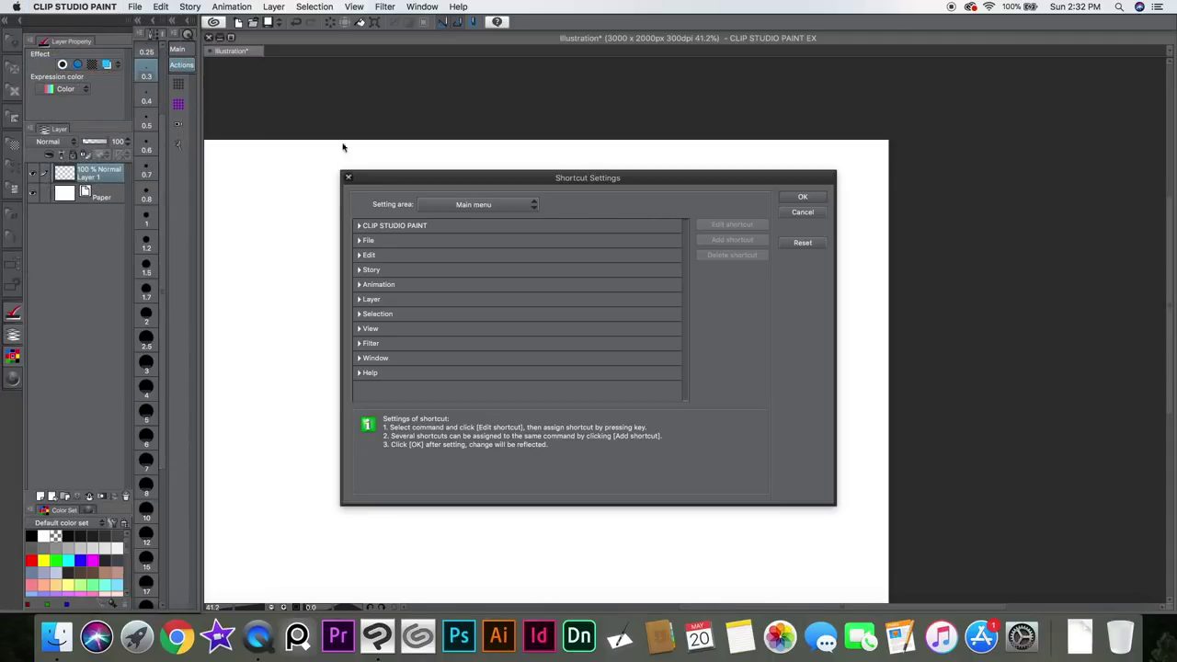
pyautogui.click(473, 205)
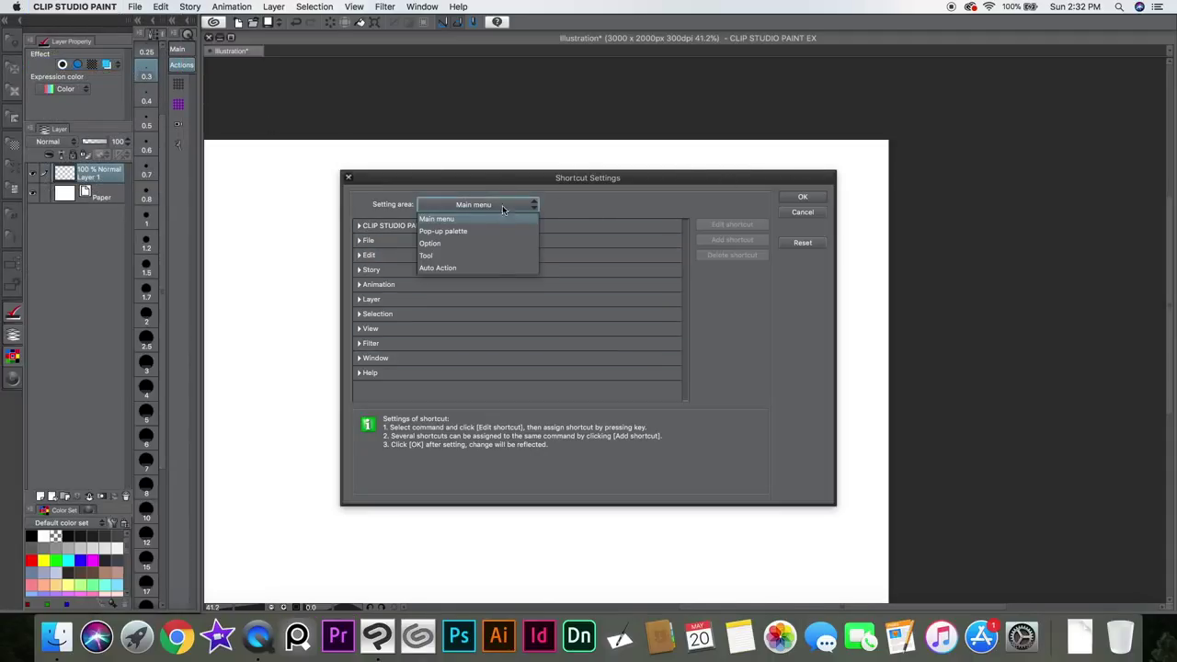
pyautogui.click(469, 244)
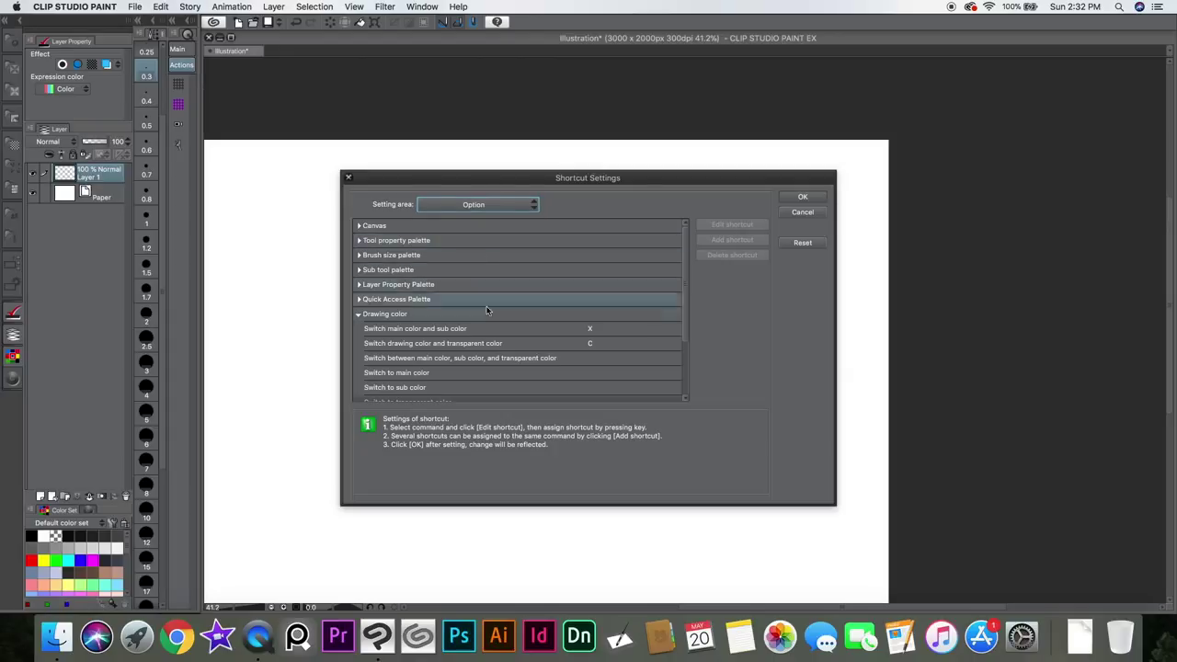
pyautogui.click(473, 204)
pyautogui.click(450, 256)
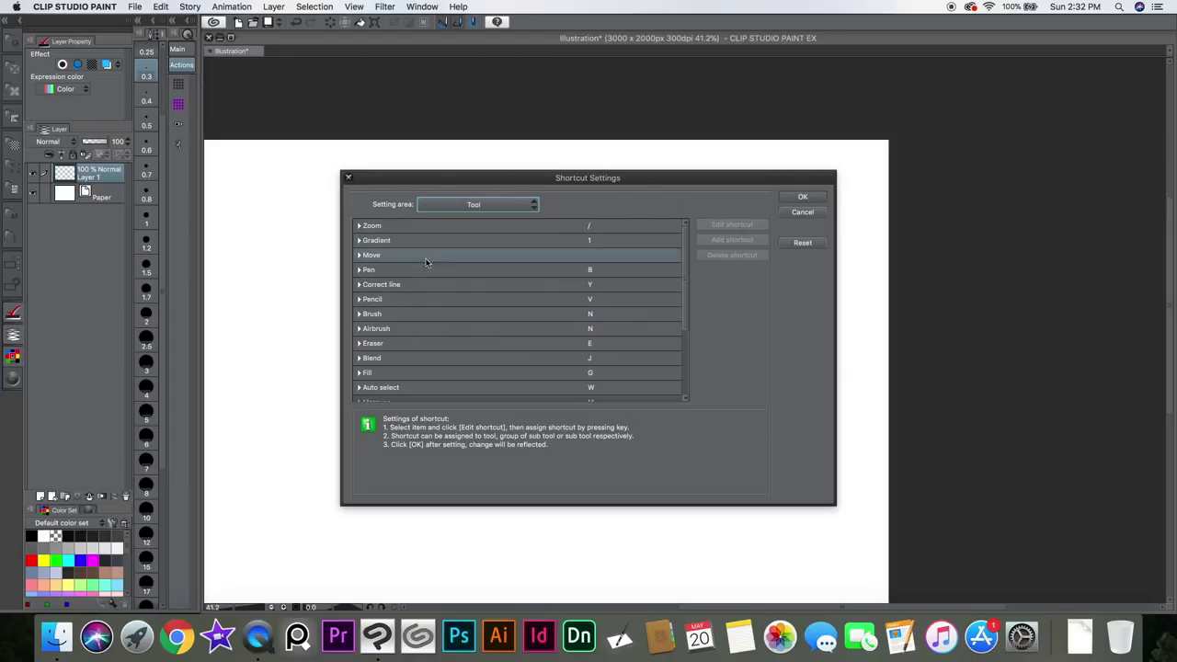
pyautogui.scroll(2, 683, 275)
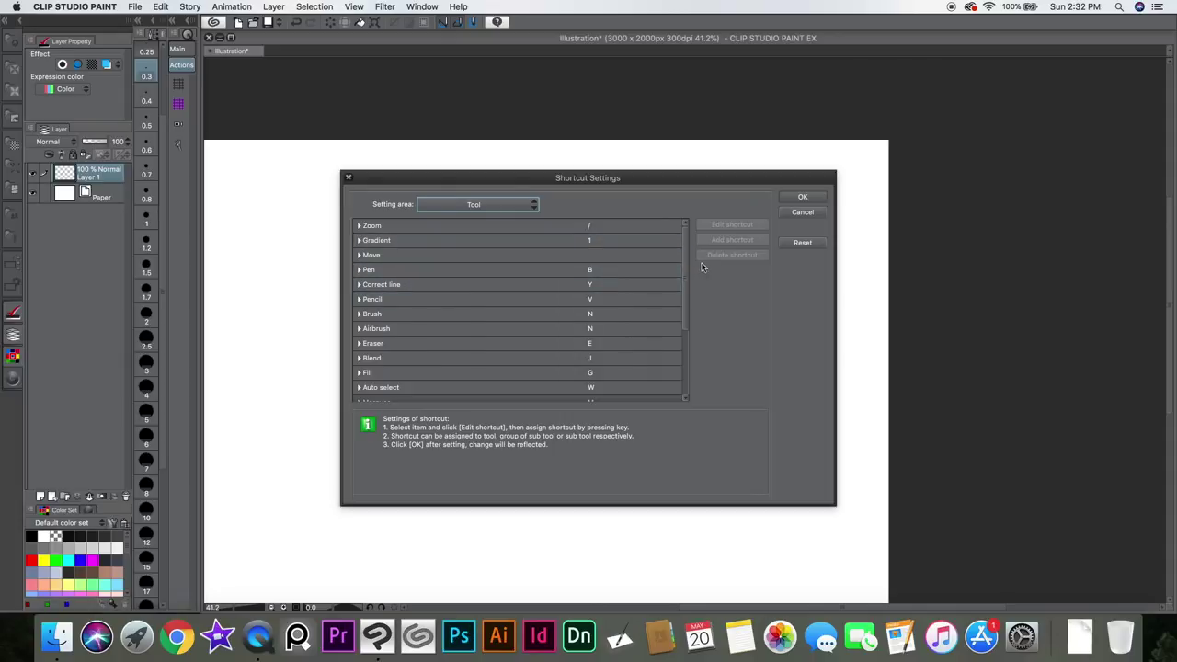
pyautogui.scroll(-1, 685, 273)
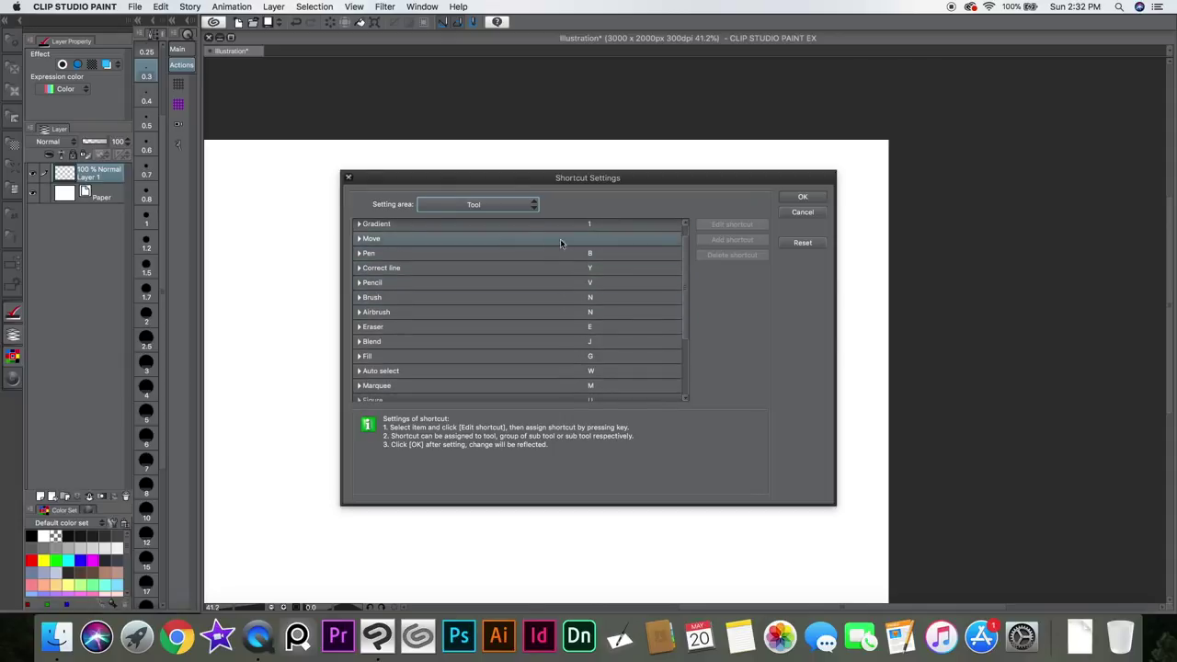
# Step: Open the Pen tool's shortcut for editing in the Tool area and cancel the Shortcut Settings without saving
pyautogui.click(609, 254)
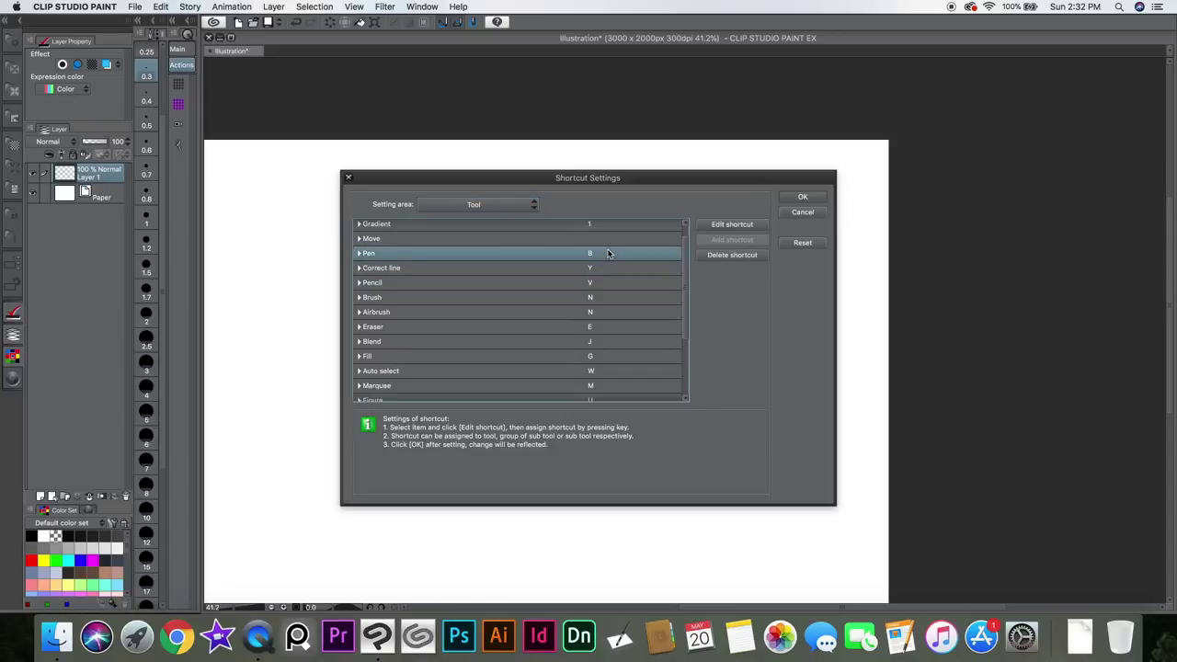
pyautogui.doubleClick(599, 255)
pyautogui.click(599, 257)
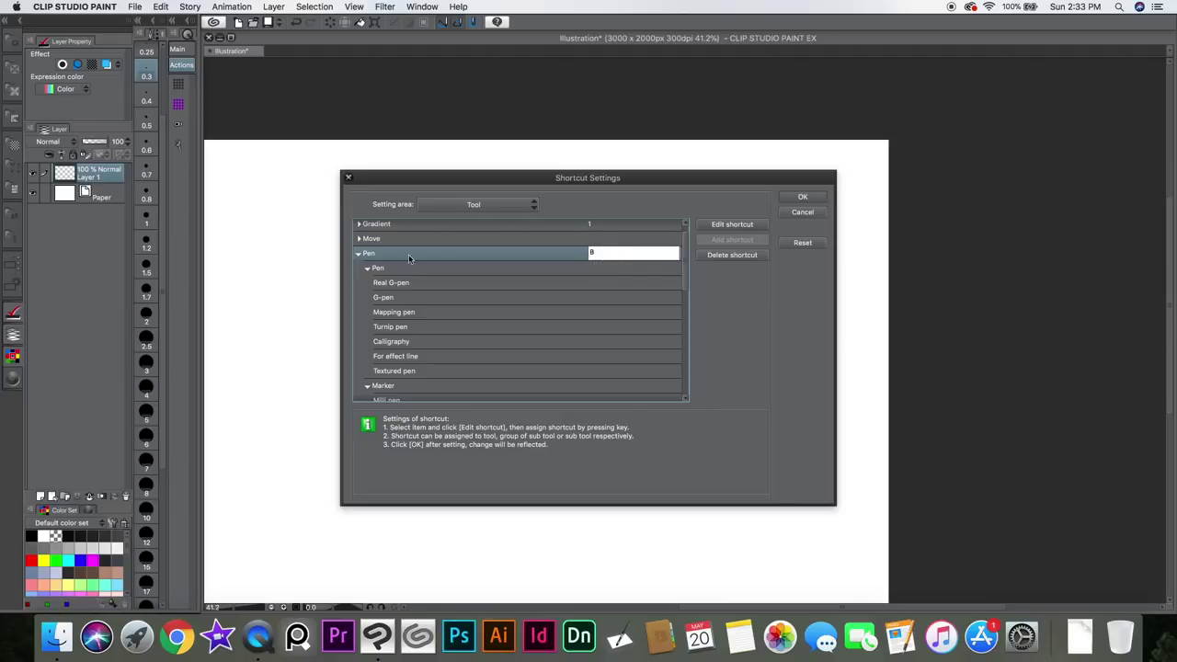
pyautogui.click(803, 213)
pyautogui.click(359, 253)
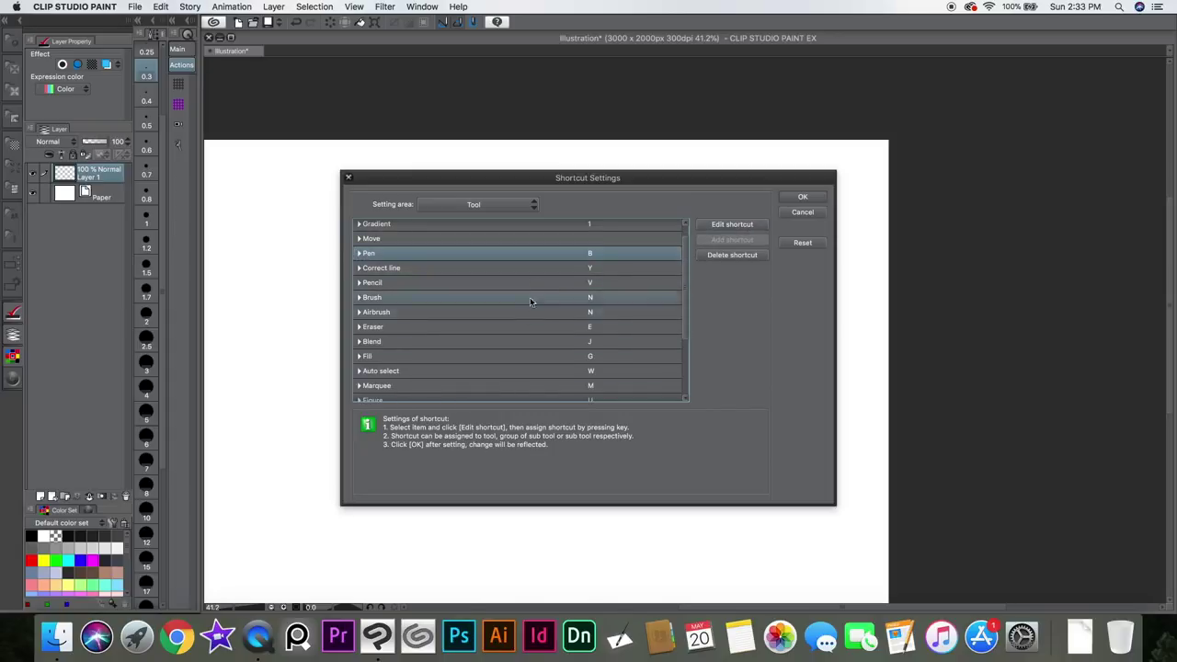
pyautogui.click(681, 339)
pyautogui.click(803, 212)
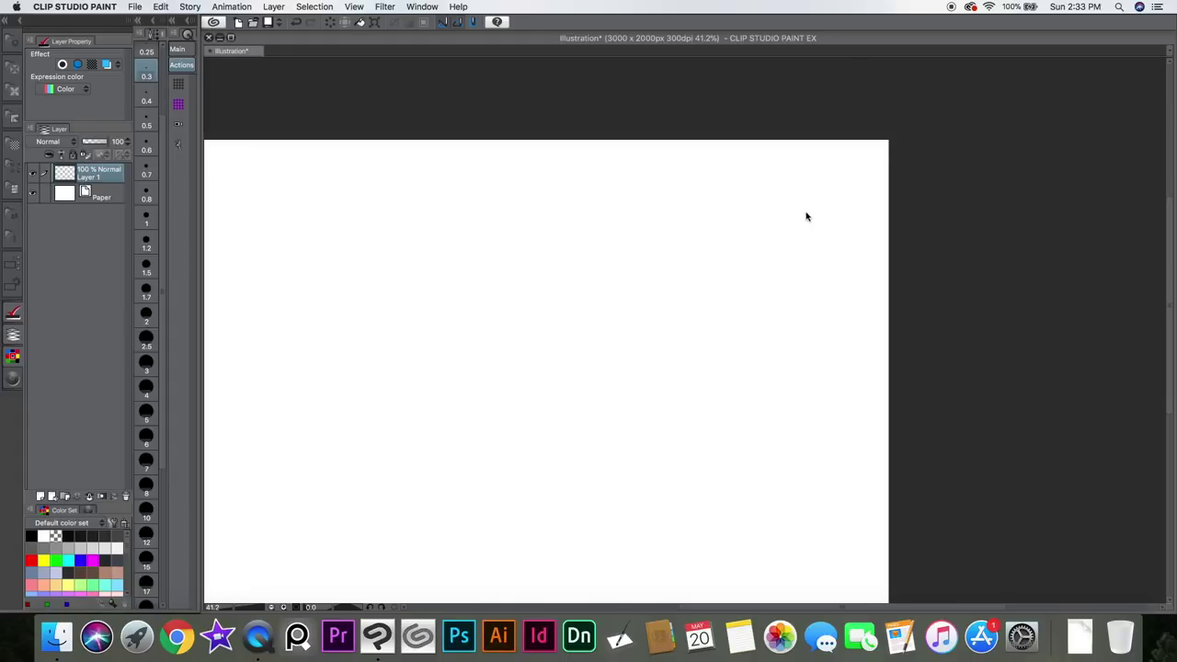